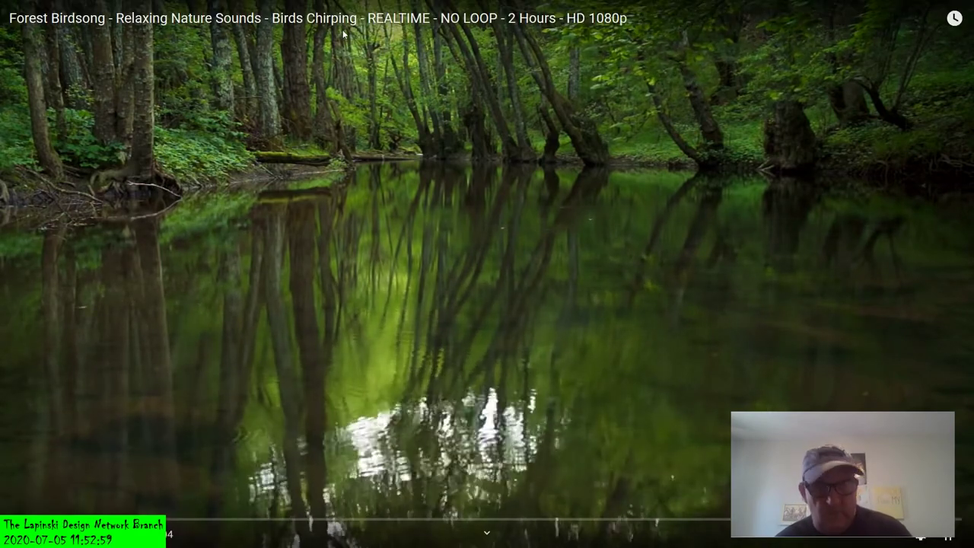
- Return to the Forest Birdsong video window and exit full-screen playback
{"action": "key", "text": "alt+Tab"}
{"action": "key", "text": "alt+Tab"}
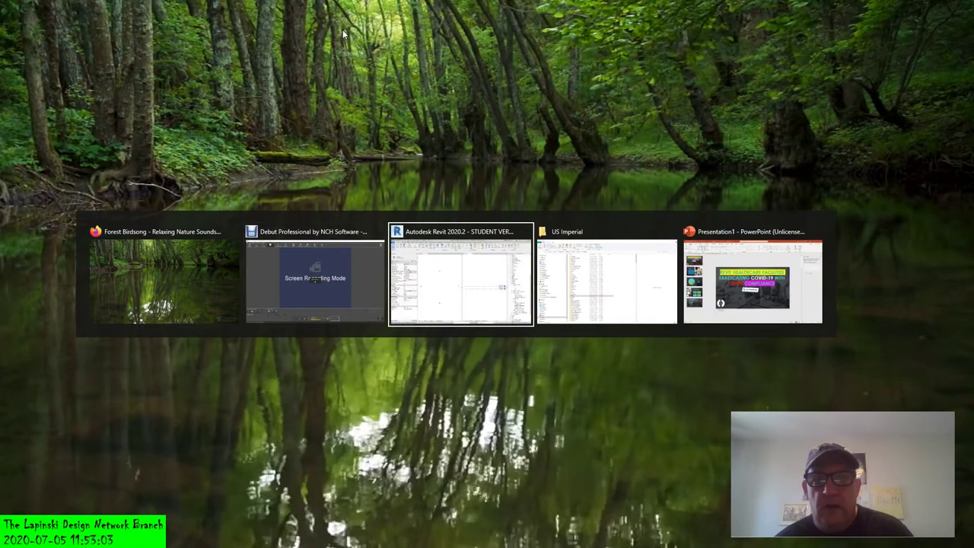
{"action": "key", "text": "alt+Tab"}
{"action": "key", "text": "alt+Tab"}
{"action": "key", "text": "alt+Tab"}
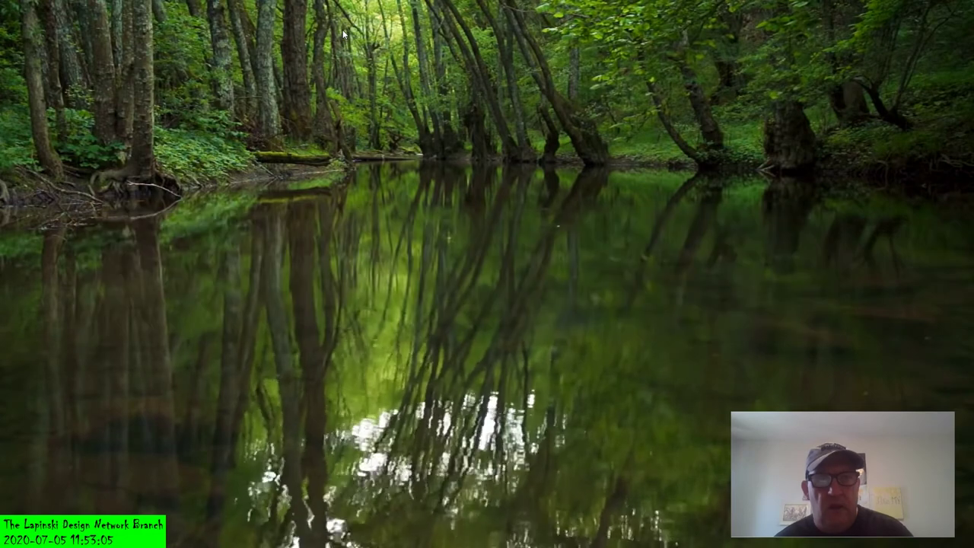
{"action": "key", "text": "Escape"}
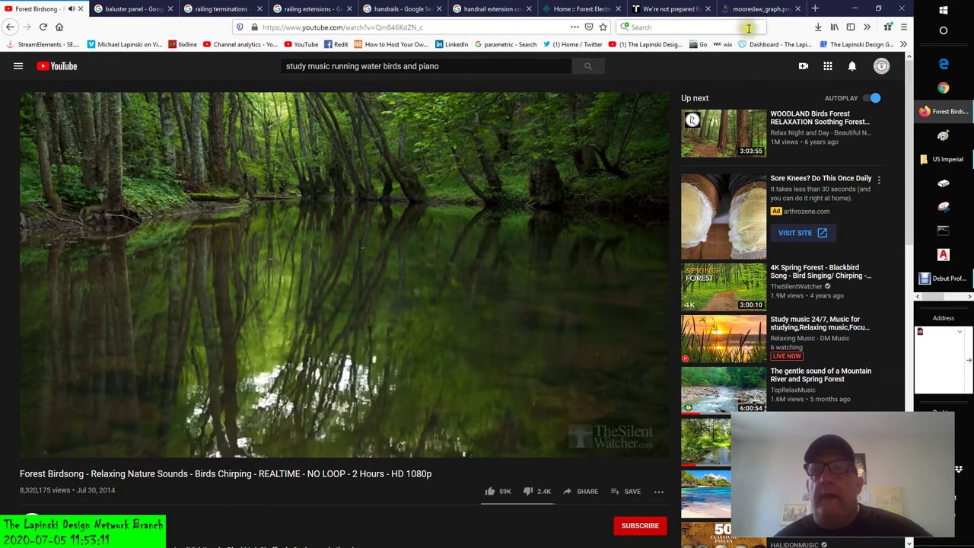
- Search Google for 'railing components' in a new tab
{"action": "left_click", "coordinate": [819, 9]}
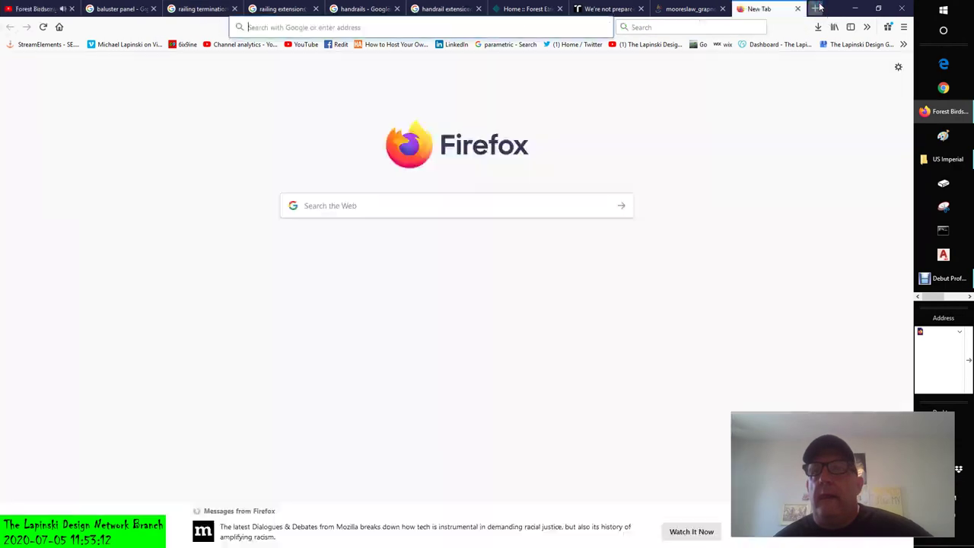
{"action": "left_click", "coordinate": [333, 202]}
{"action": "type", "text": "ra"}
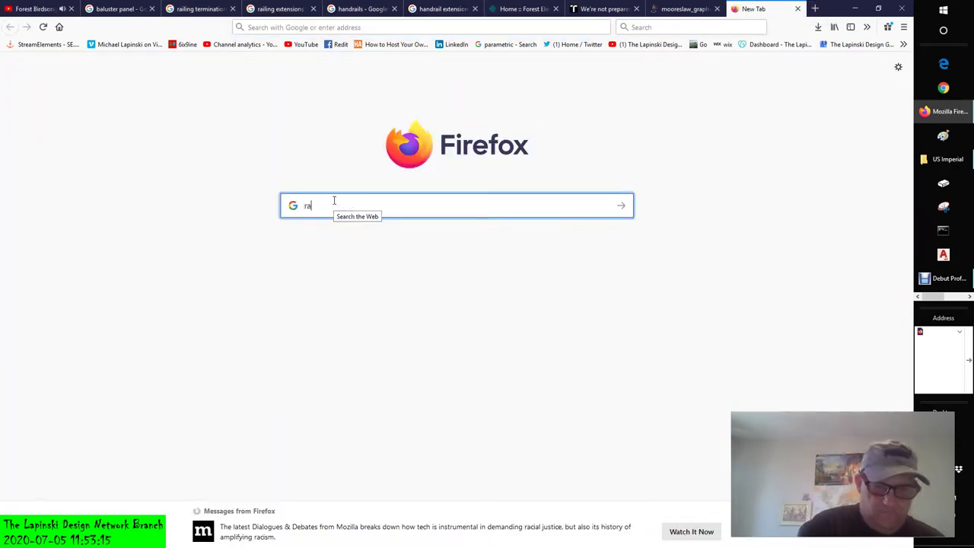
{"action": "type", "text": "iling "}
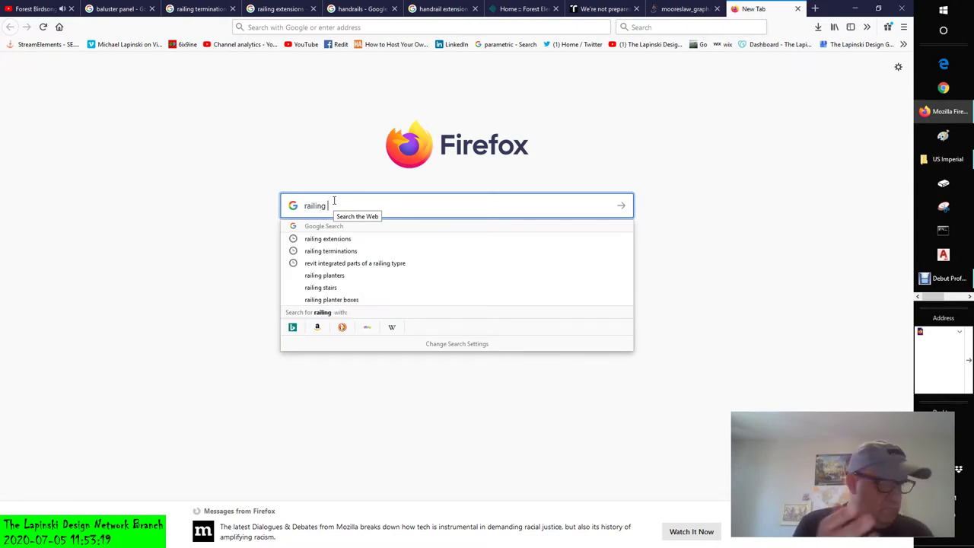
{"action": "type", "text": "components"}
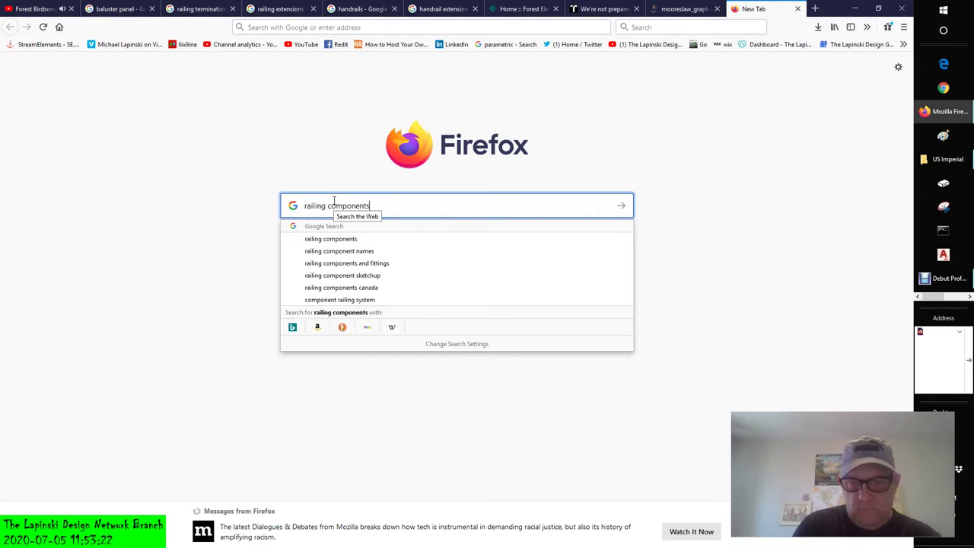
{"action": "key", "text": "Return"}
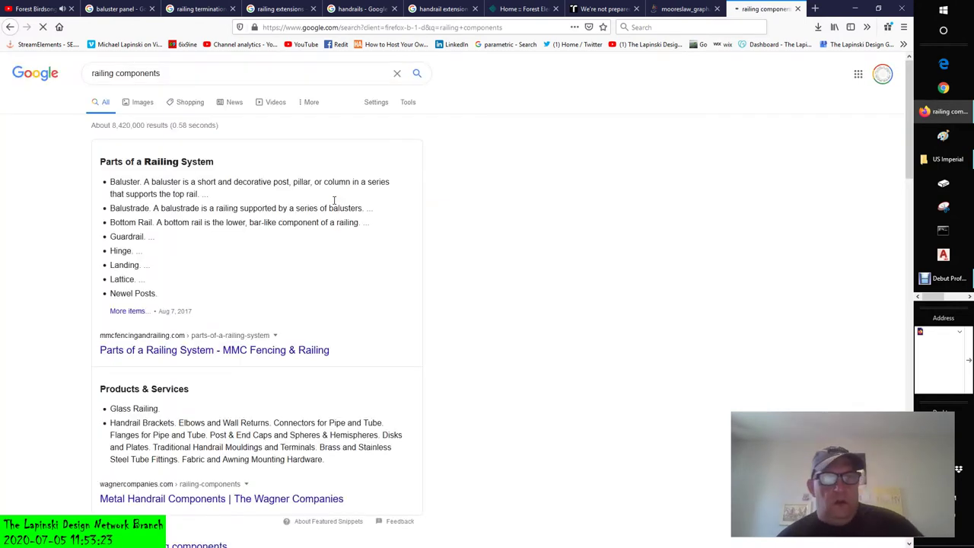
- Show image results and preview the Autodesk User's Guide: Railings diagram
{"action": "left_click", "coordinate": [142, 103]}
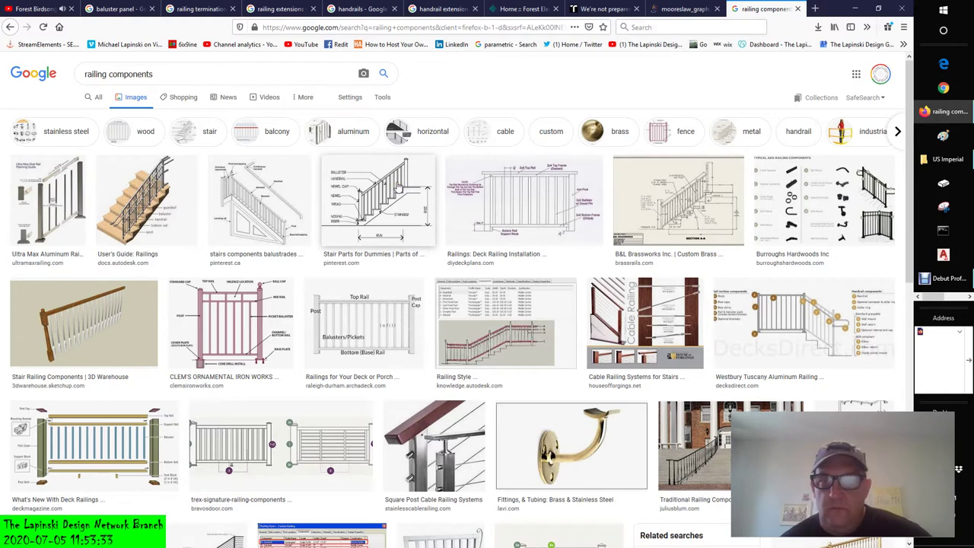
{"action": "left_click", "coordinate": [173, 199]}
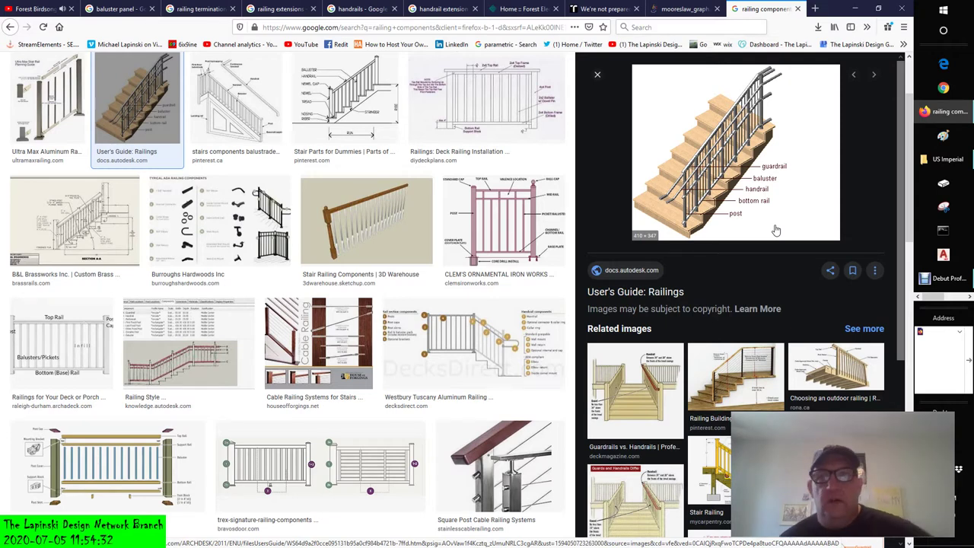
{"action": "left_click", "coordinate": [813, 9]}
- Search 'profile', glance at its image results, then return to the dictionary definitions
{"action": "left_click", "coordinate": [327, 205]}
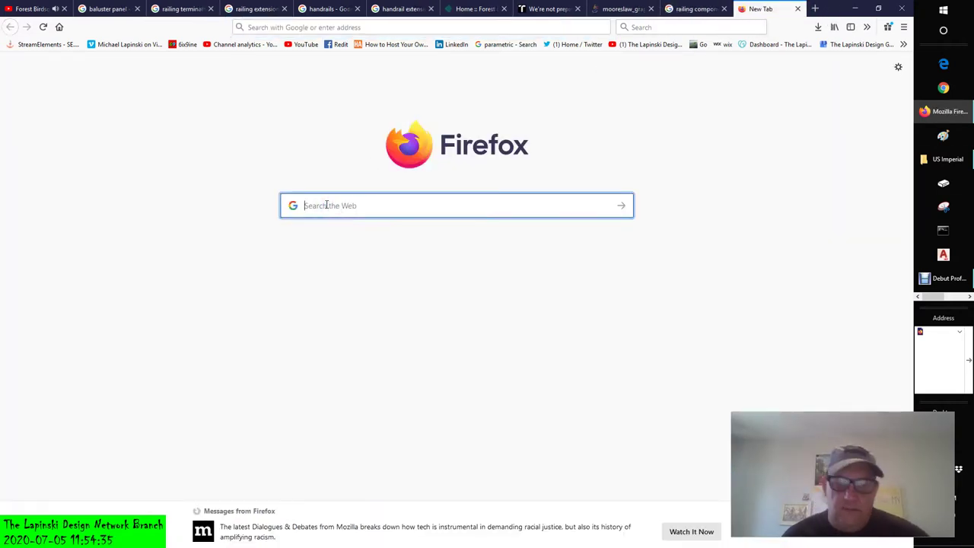
{"action": "type", "text": "profile"}
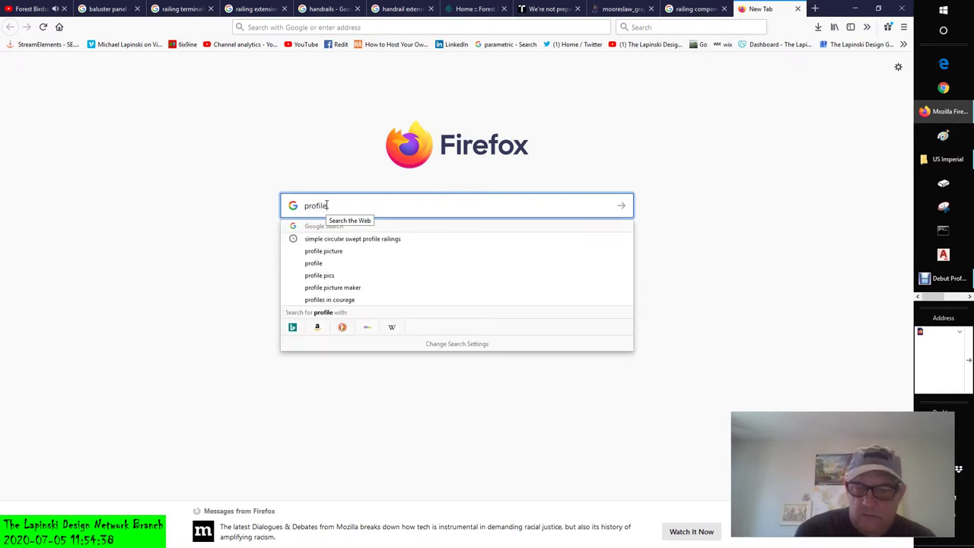
{"action": "key", "text": "Return"}
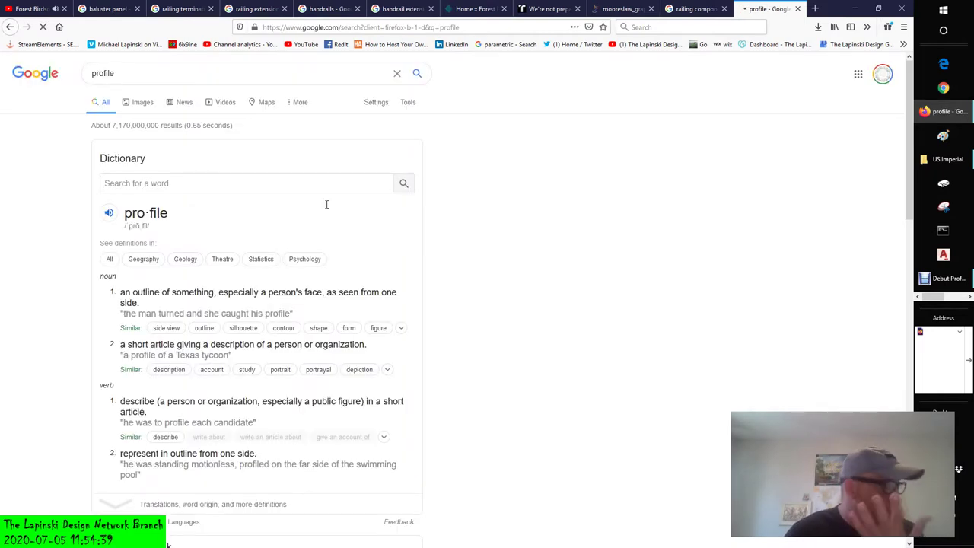
{"action": "left_click", "coordinate": [125, 104]}
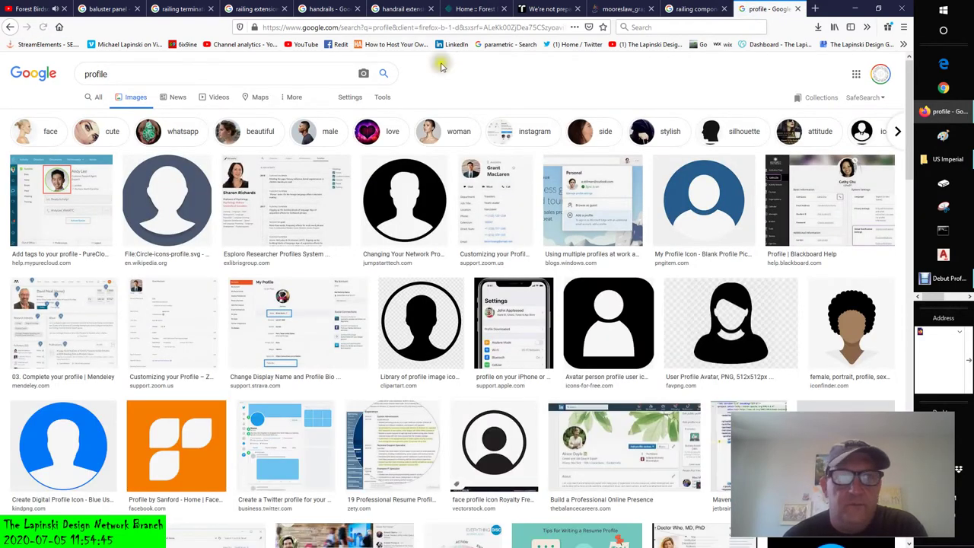
{"action": "left_click", "coordinate": [10, 28]}
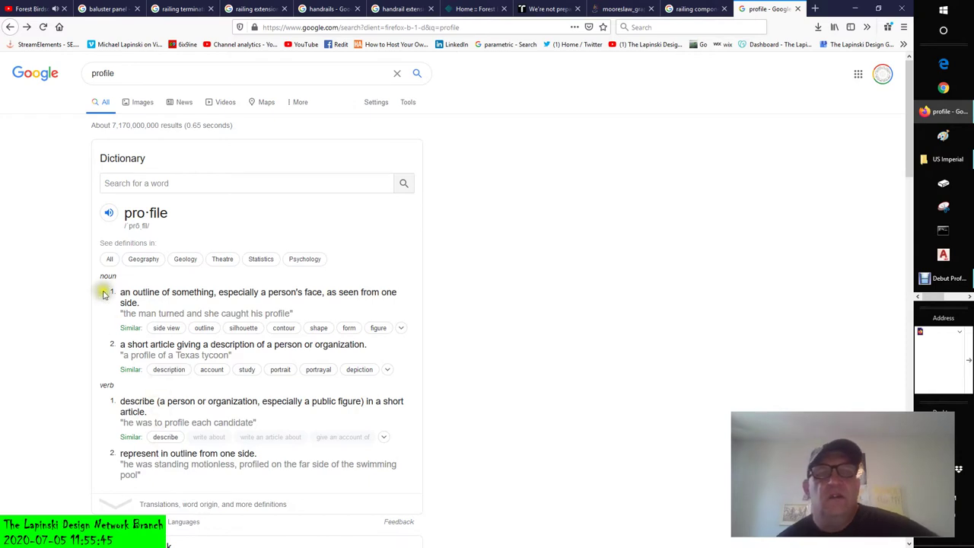
- Search for 'swept railing profiles', correcting the misspelled 'riling'
{"action": "left_click", "coordinate": [155, 76]}
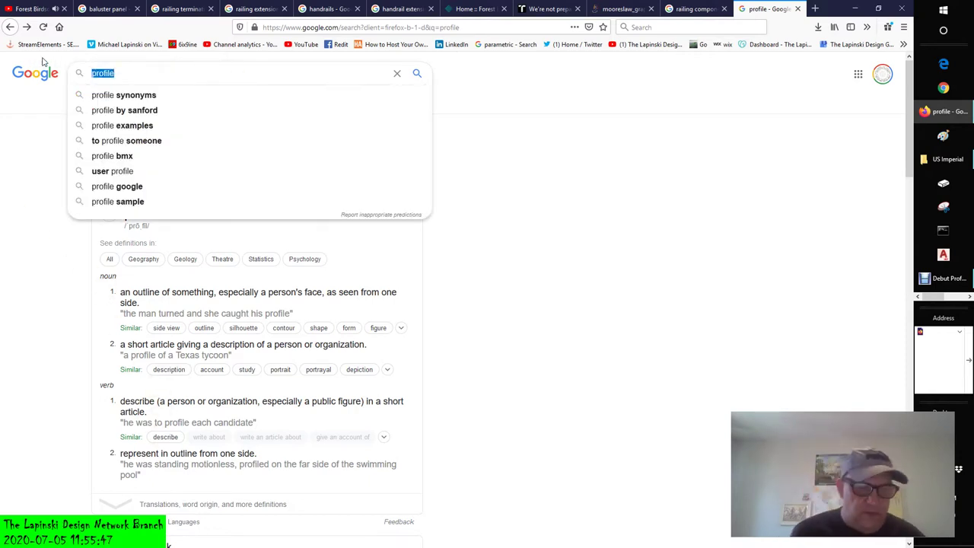
{"action": "type", "text": "swe"}
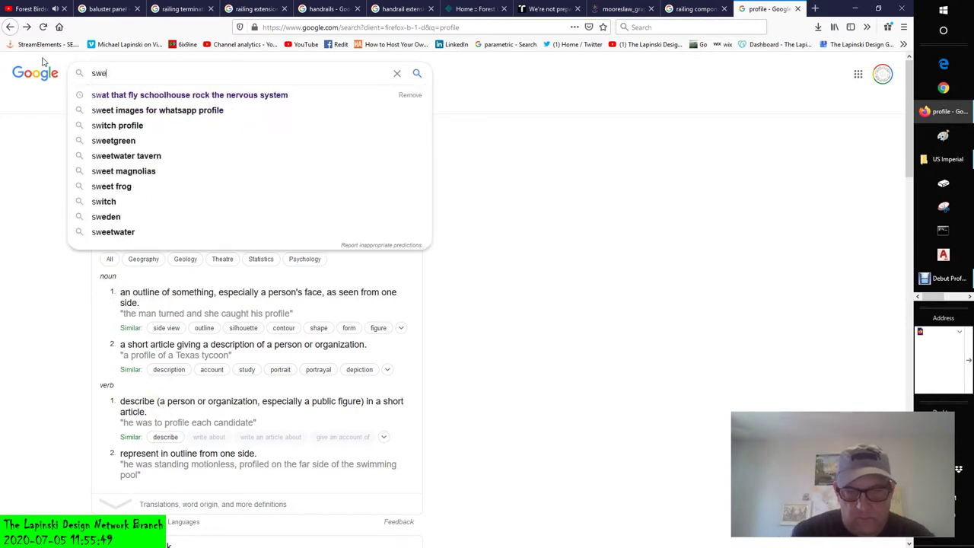
{"action": "type", "text": "pt r"}
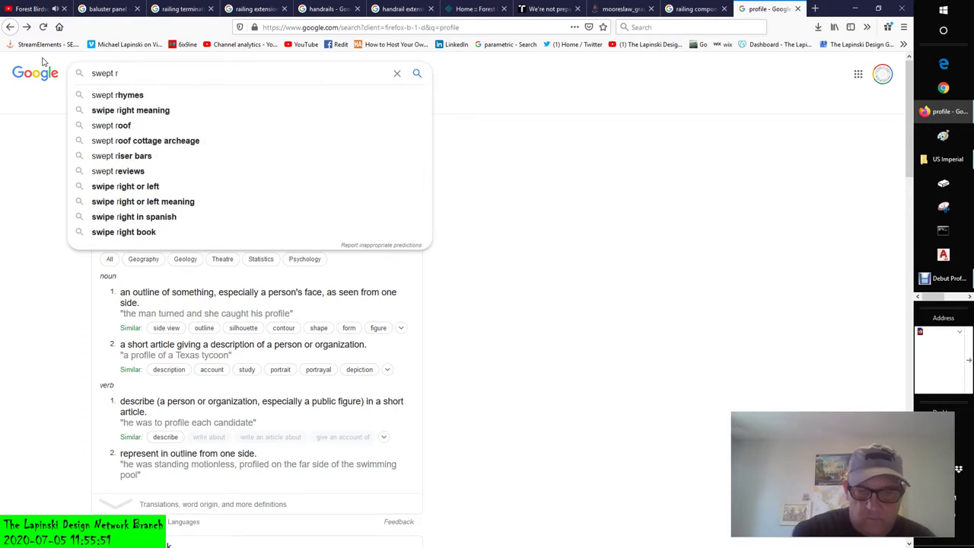
{"action": "type", "text": "iling p"}
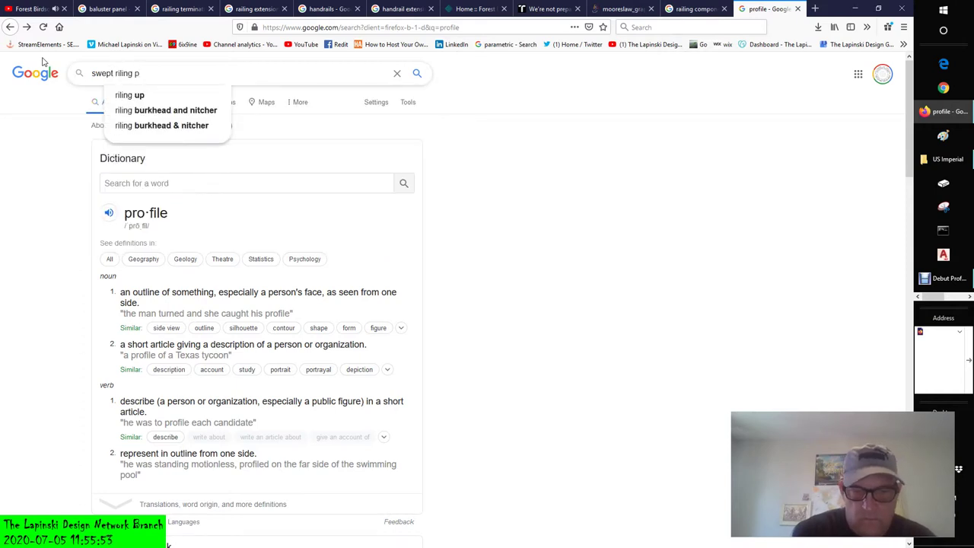
{"action": "type", "text": "rofiles"}
{"action": "key", "text": "Return"}
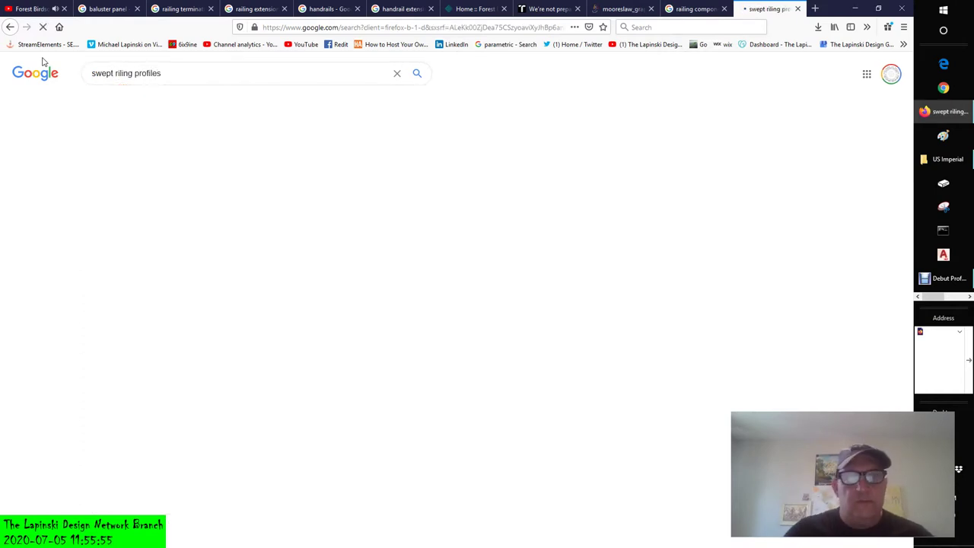
{"action": "left_click", "coordinate": [120, 74]}
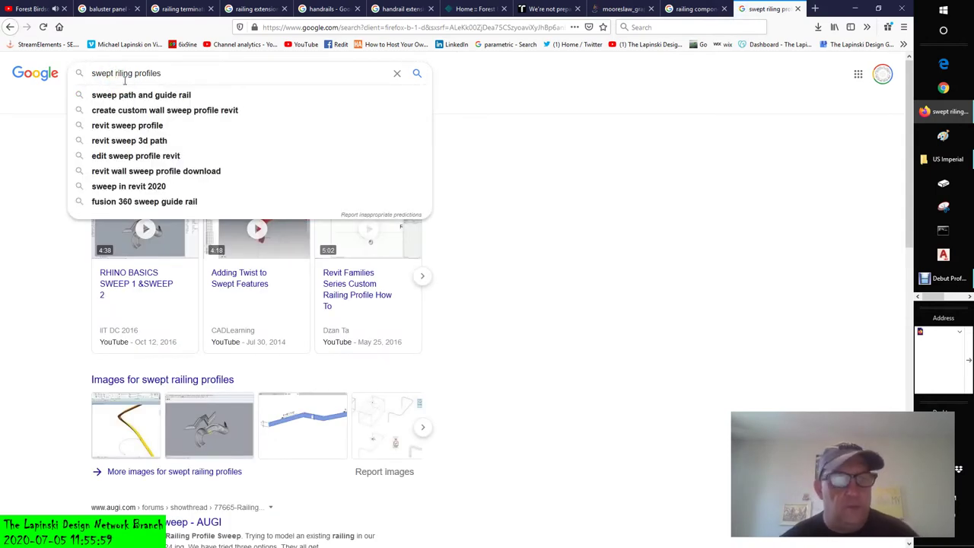
{"action": "type", "text": "a"}
{"action": "key", "text": "Return"}
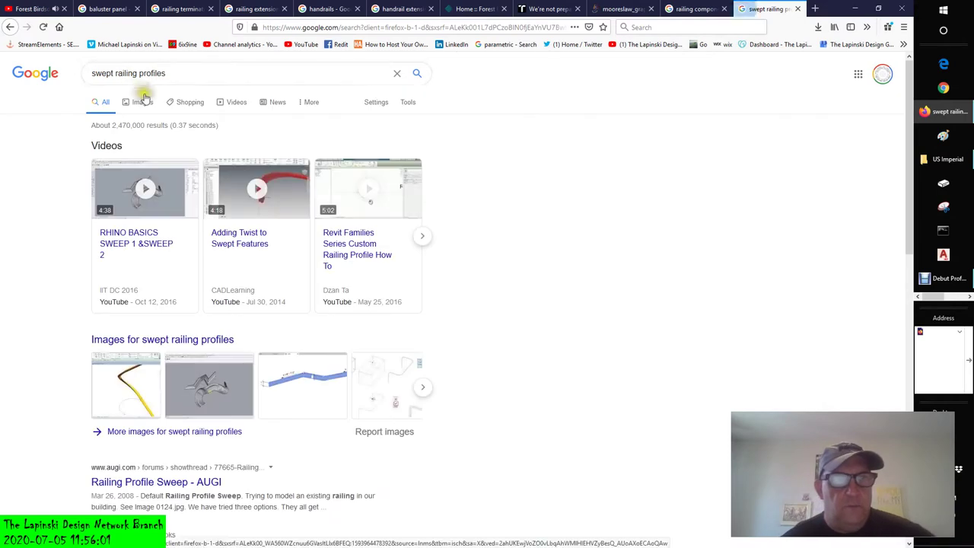
- Browse the image results for swept railing profiles
{"action": "left_click", "coordinate": [144, 100]}
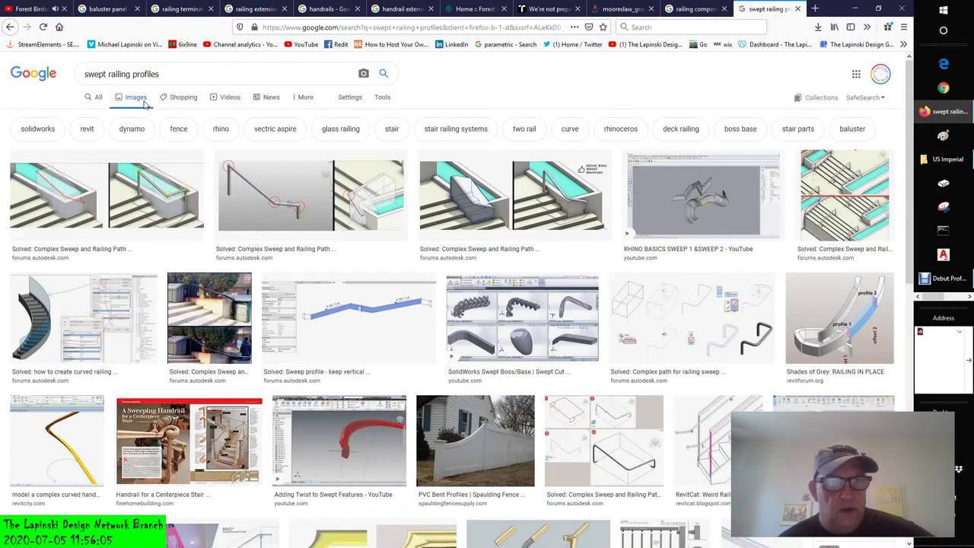
{"action": "scroll", "coordinate": [312, 281], "scroll_direction": "down", "scroll_amount": 2}
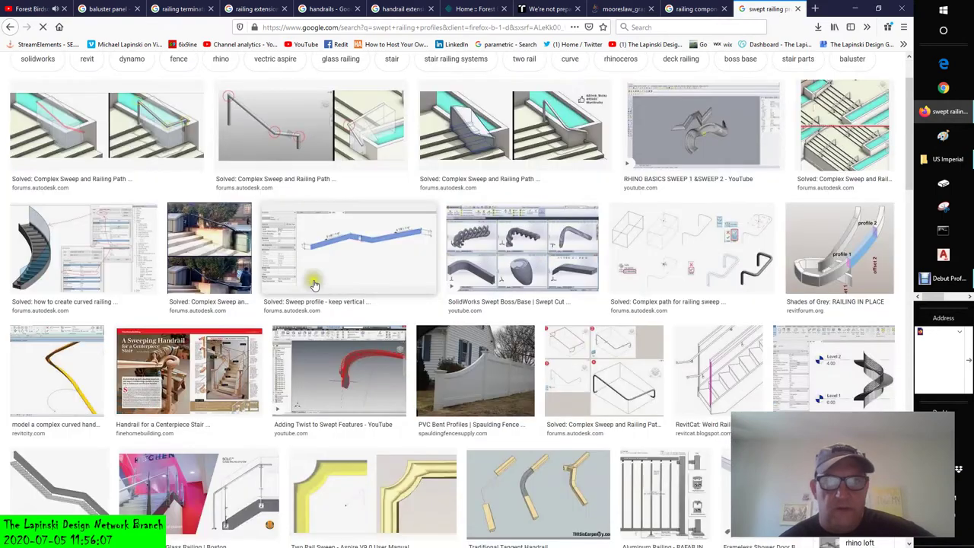
{"action": "scroll", "coordinate": [719, 392], "scroll_direction": "down", "scroll_amount": 2}
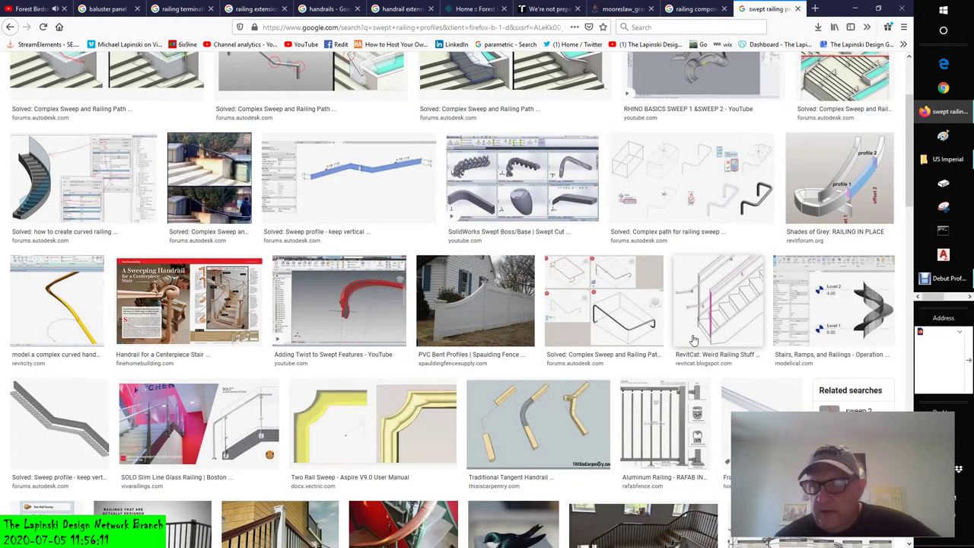
- Open the full-size Revit spiral stair railing image, then switch to the c15-00-Stair-Rail.rvt project
{"action": "left_click", "coordinate": [833, 305]}
{"action": "right_click", "coordinate": [741, 191]}
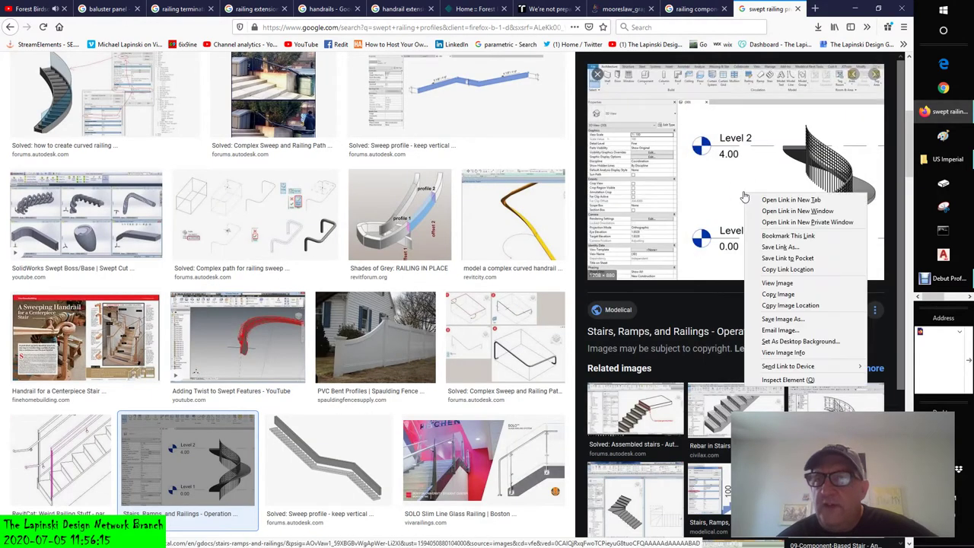
{"action": "left_click", "coordinate": [791, 283]}
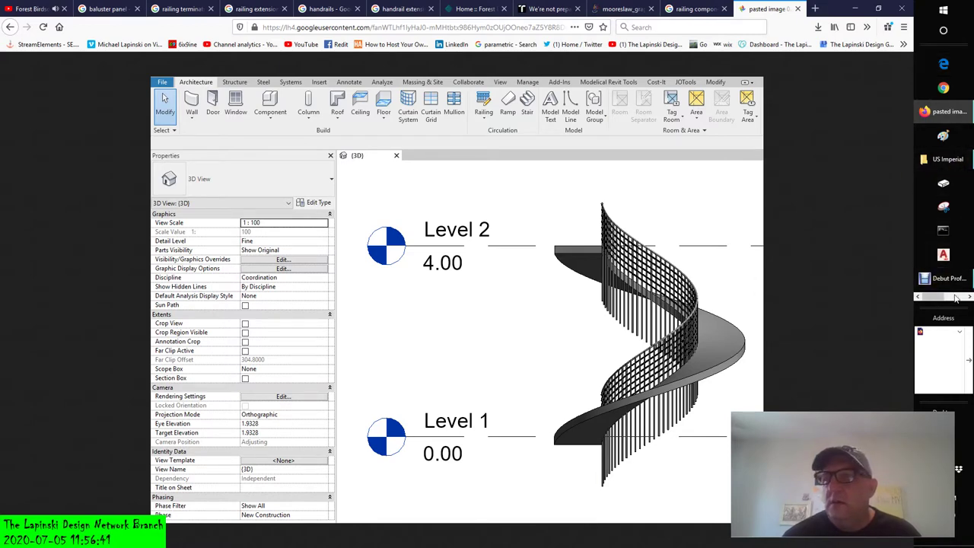
{"action": "left_click", "coordinate": [949, 89]}
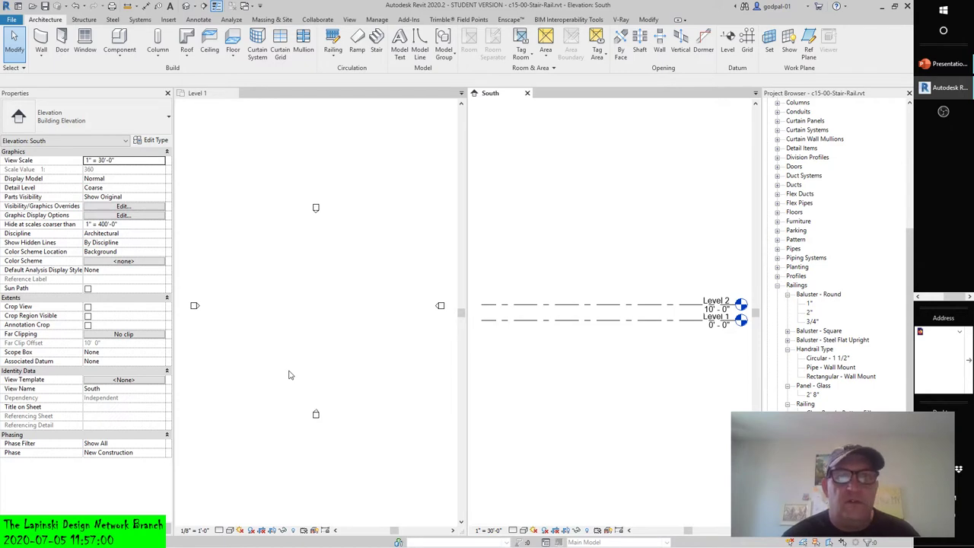
- Create a new family from the Baluster-Post.rft template, dismissing the save reminder
{"action": "left_click", "coordinate": [12, 20]}
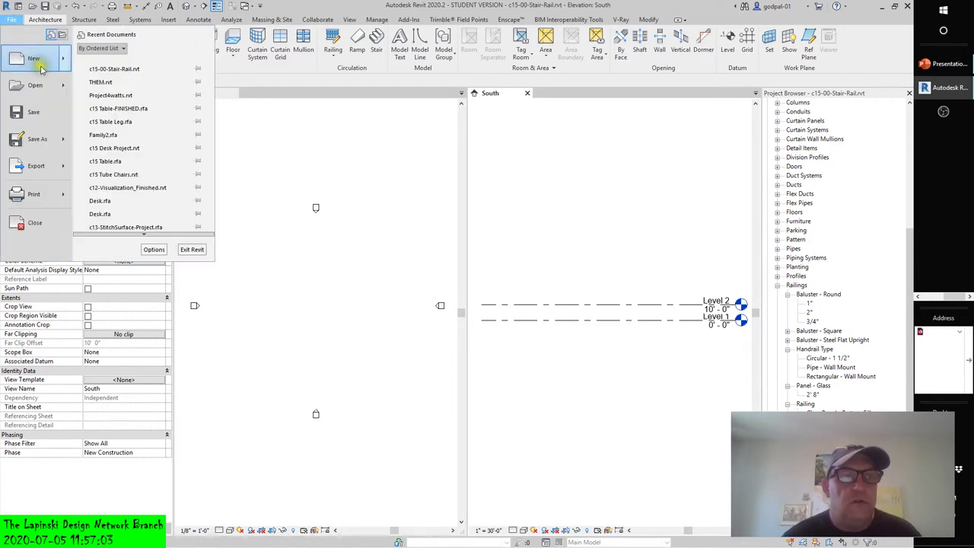
{"action": "mouse_move", "coordinate": [38, 59]}
{"action": "left_click", "coordinate": [149, 88]}
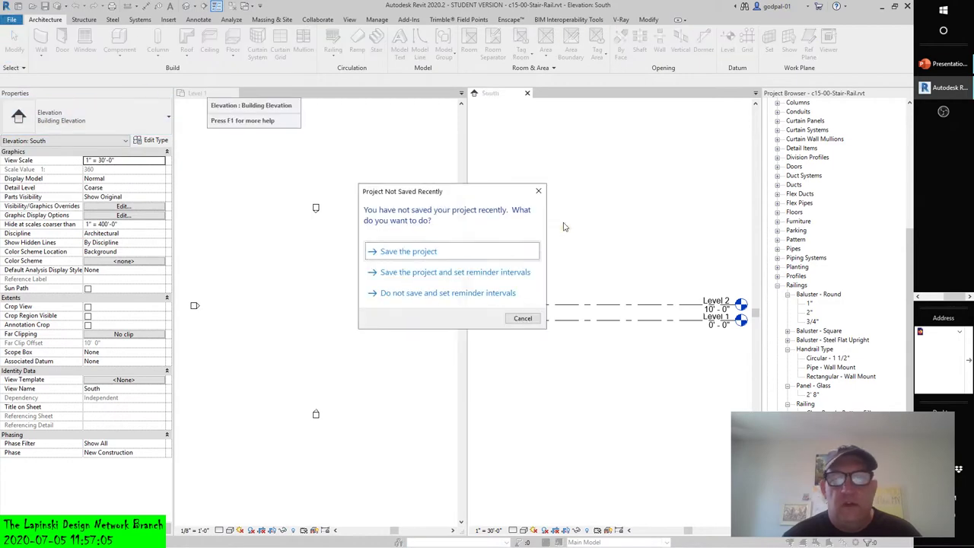
{"action": "left_click", "coordinate": [519, 316]}
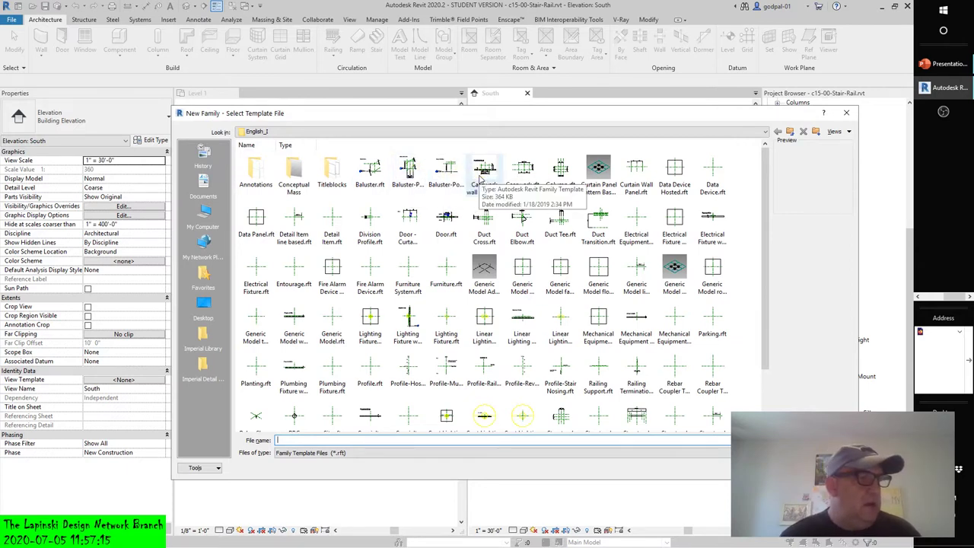
{"action": "left_click", "coordinate": [447, 173]}
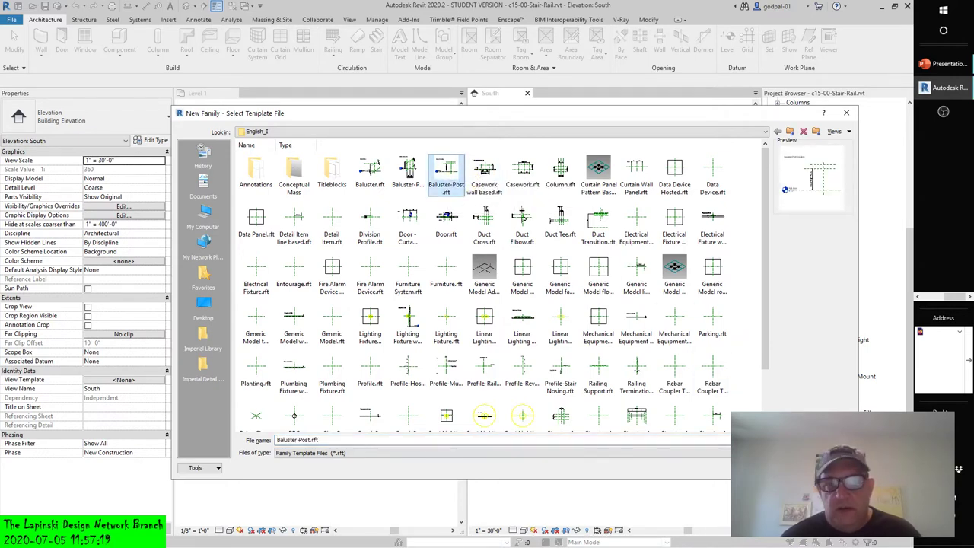
{"action": "double_click", "coordinate": [446, 175]}
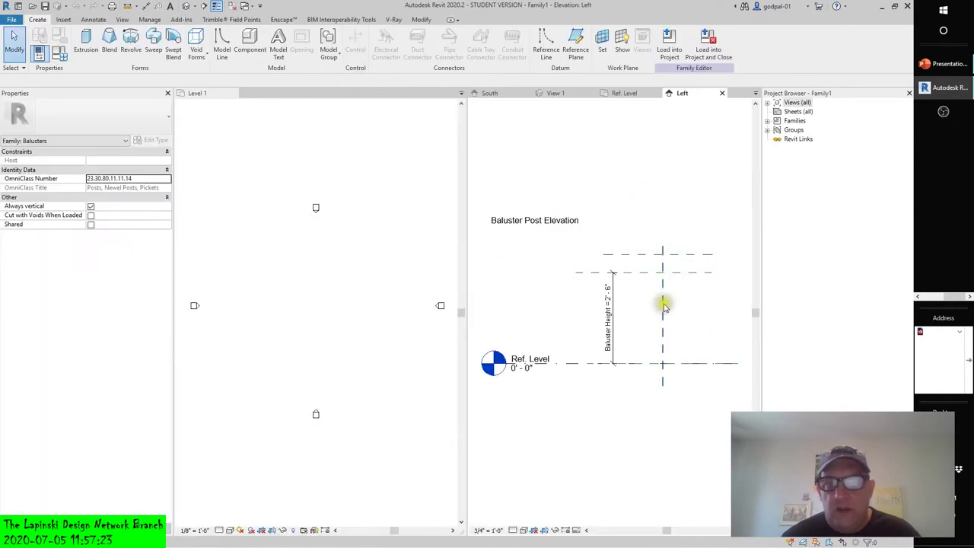
- Inspect the Baluster Height dimension's label choices without changing them
{"action": "middle_click_drag", "start_coordinate": [620, 407], "coordinate": [608, 409]}
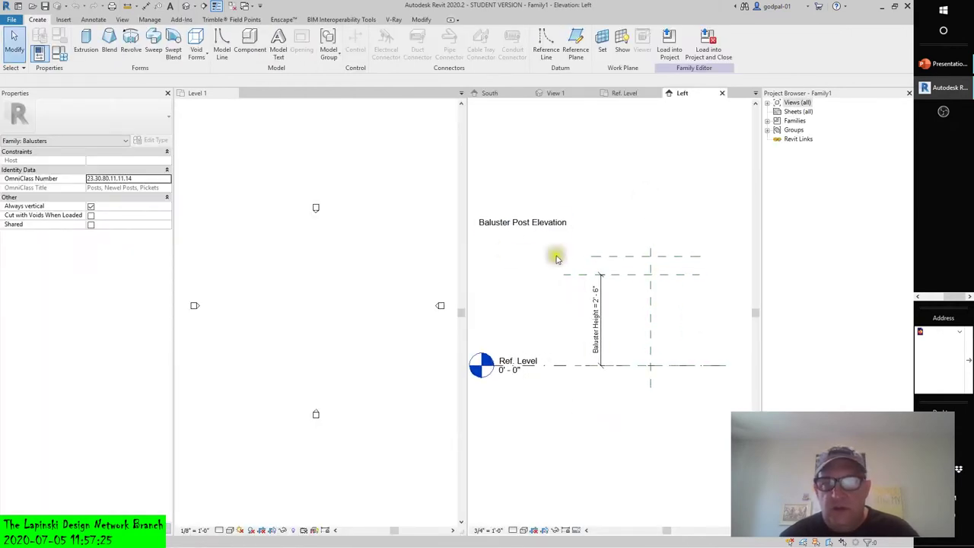
{"action": "left_click", "coordinate": [597, 335]}
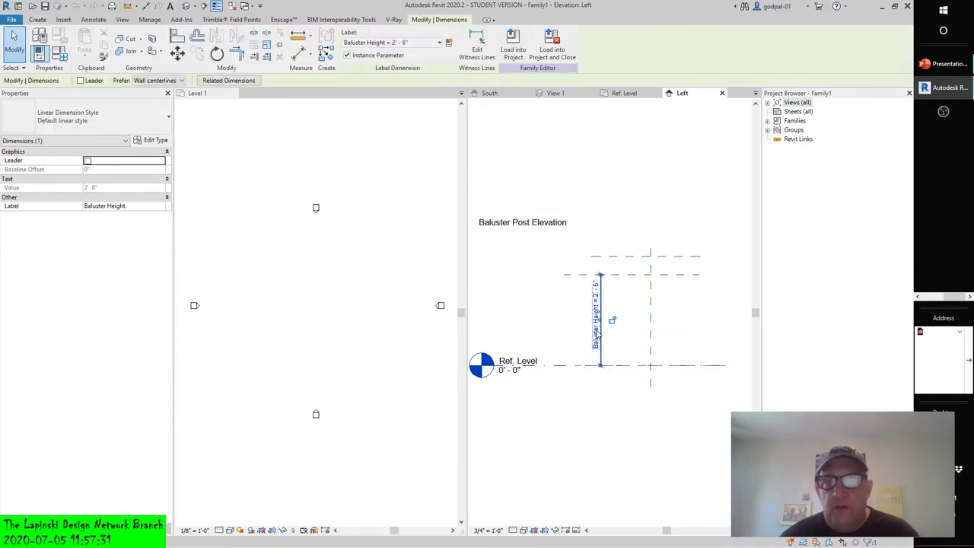
{"action": "left_click", "coordinate": [439, 43]}
{"action": "left_click", "coordinate": [439, 42]}
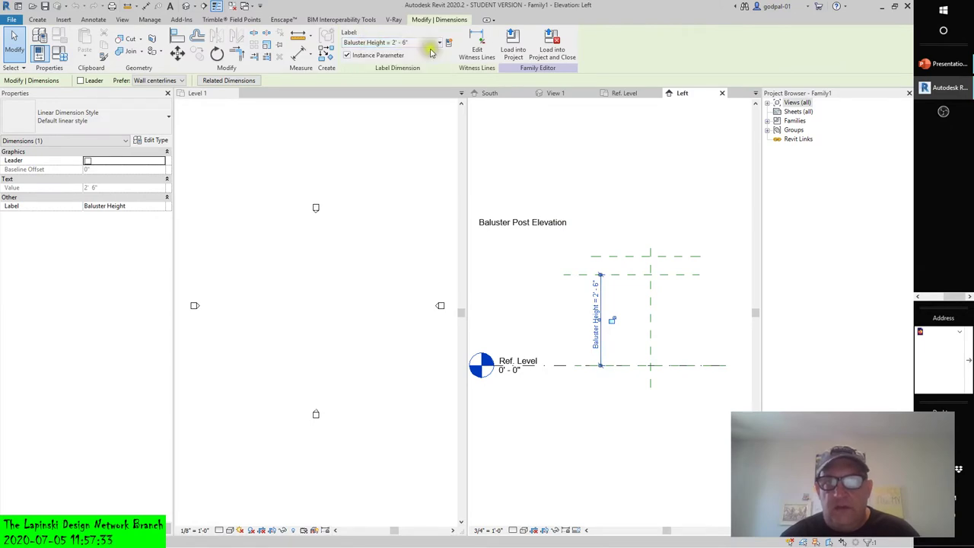
{"action": "left_click", "coordinate": [615, 137]}
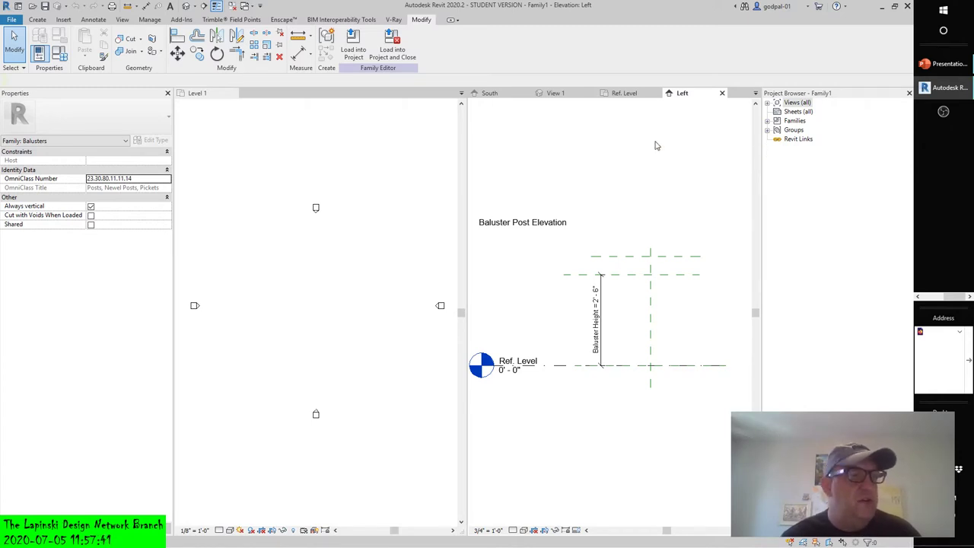
- Close the family's Left, Ref. Level and 3D views to return to the project
{"action": "left_click", "coordinate": [722, 94]}
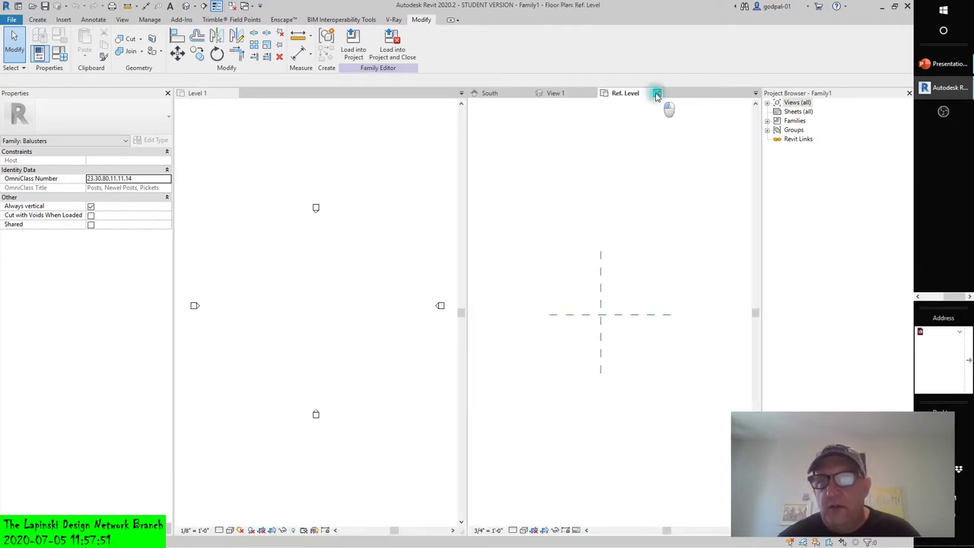
{"action": "left_click", "coordinate": [656, 93]}
{"action": "left_click", "coordinate": [592, 93]}
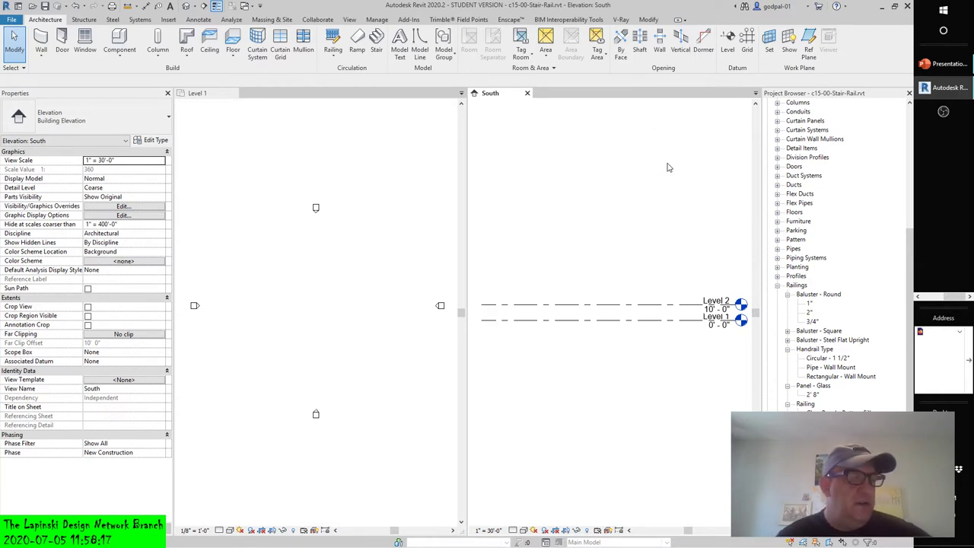
- Create a new family from the Baluster.rft template
{"action": "left_click", "coordinate": [8, 20]}
{"action": "mouse_move", "coordinate": [34, 59]}
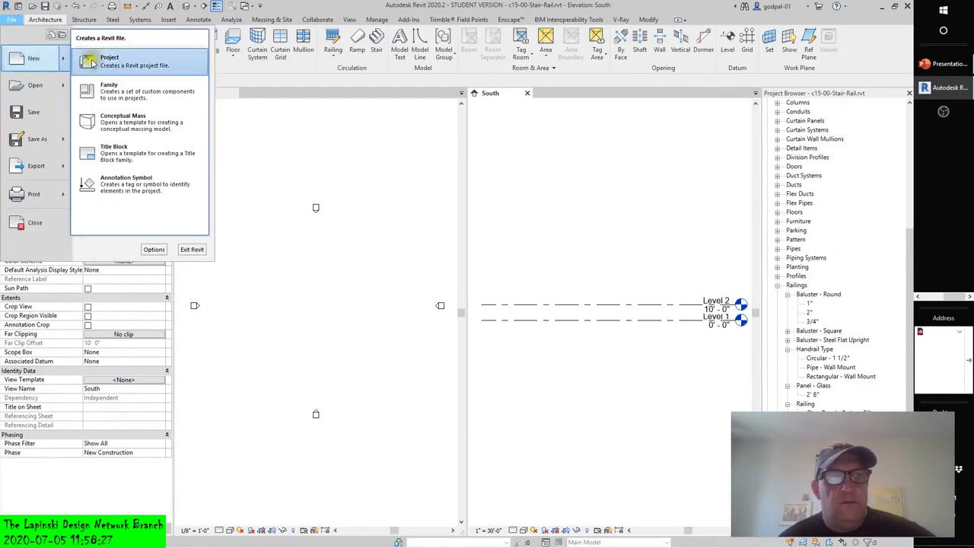
{"action": "left_click", "coordinate": [109, 87]}
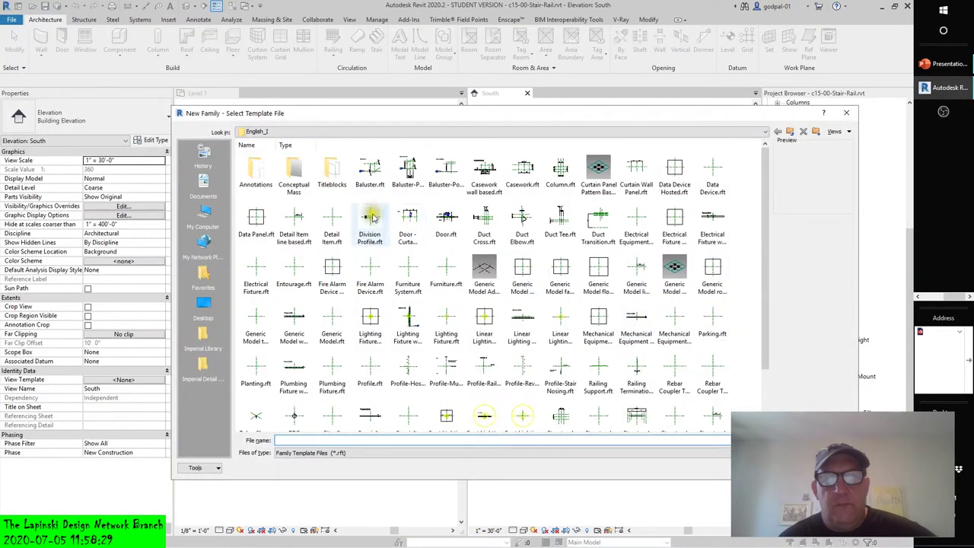
{"action": "left_click", "coordinate": [370, 169]}
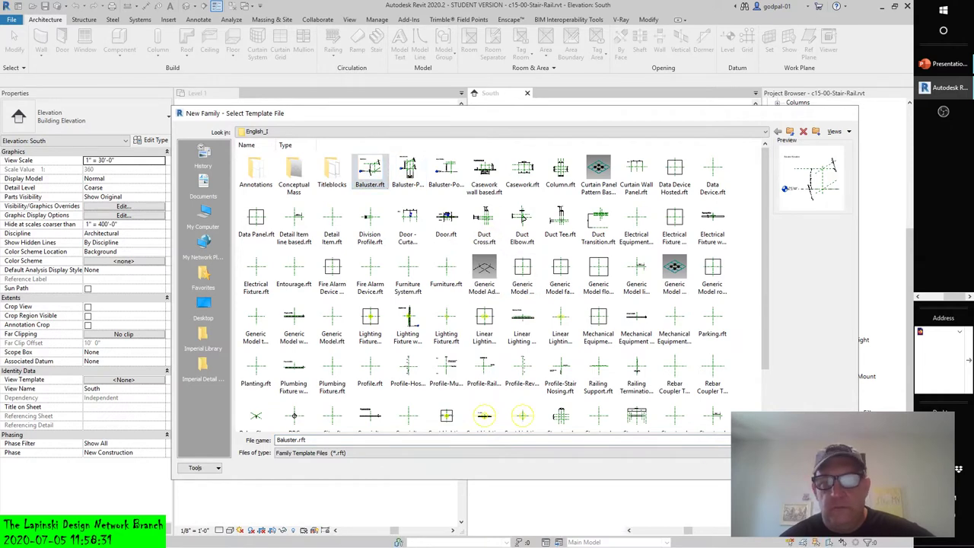
{"action": "key", "text": "Return"}
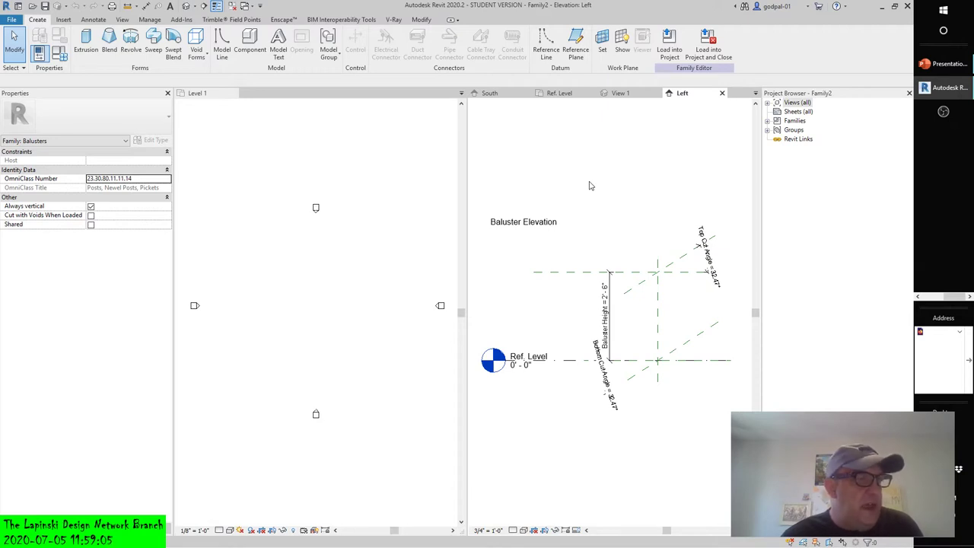
- Review the Baluster Height label and Top Cut Angle dimension, then close the Left view
{"action": "left_click", "coordinate": [606, 318]}
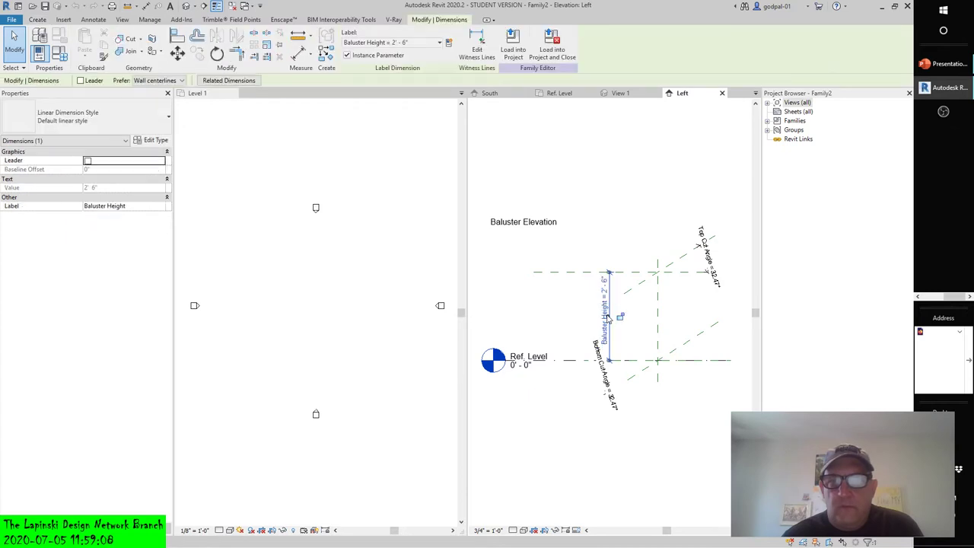
{"action": "left_click", "coordinate": [439, 44]}
{"action": "left_click", "coordinate": [374, 187]}
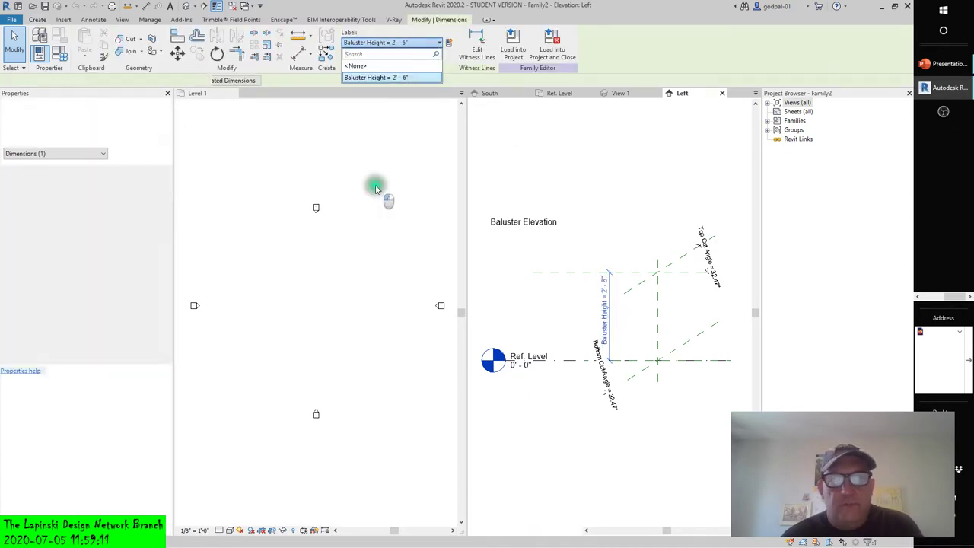
{"action": "left_click", "coordinate": [672, 239]}
{"action": "left_click", "coordinate": [706, 254]}
{"action": "left_click", "coordinate": [709, 268]}
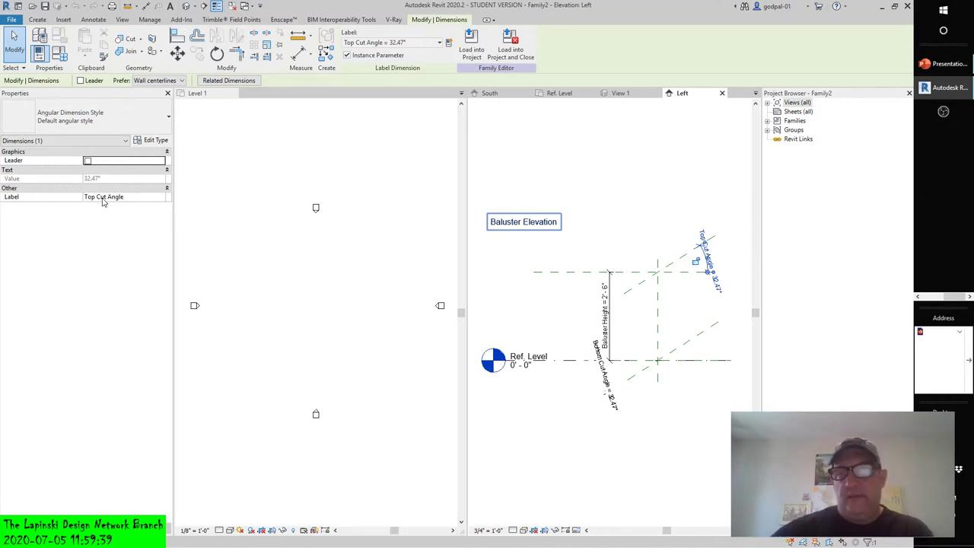
{"action": "left_click", "coordinate": [723, 93]}
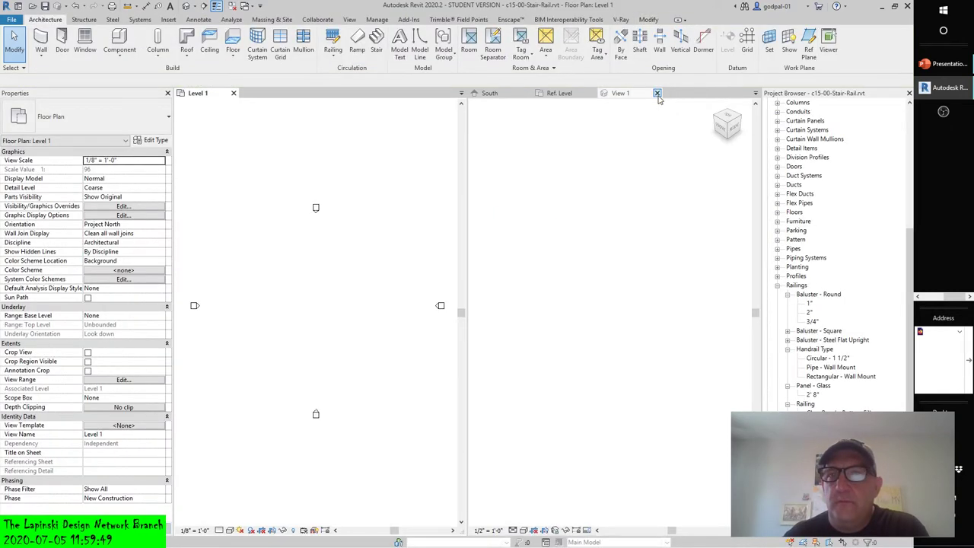
- Close the leftover View 1 and Ref. Level family views
{"action": "left_click", "coordinate": [657, 93]}
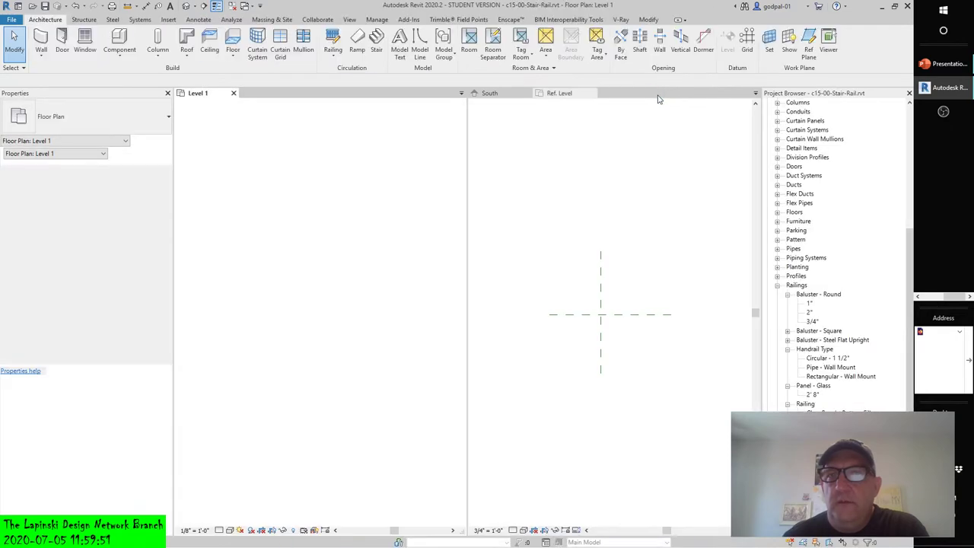
{"action": "left_click", "coordinate": [592, 93]}
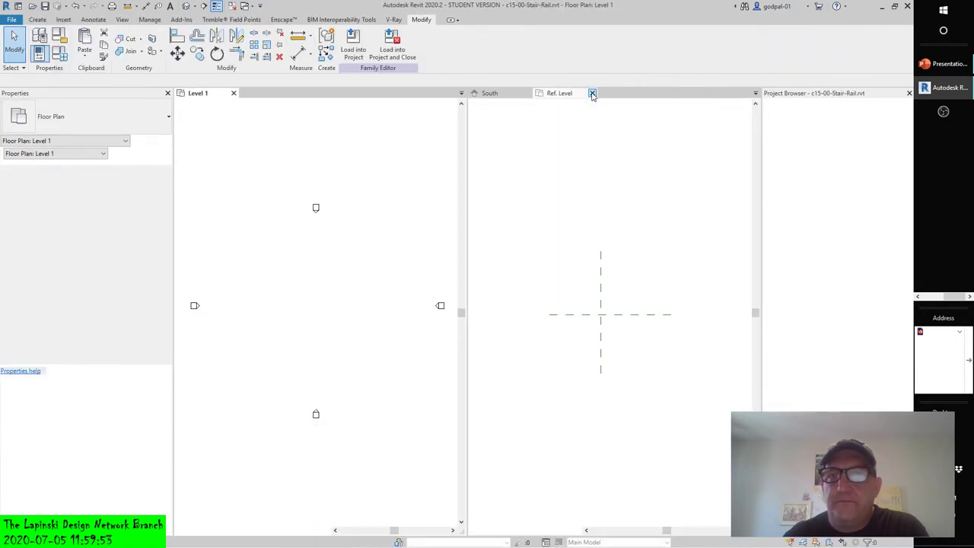
{"action": "left_click", "coordinate": [593, 93]}
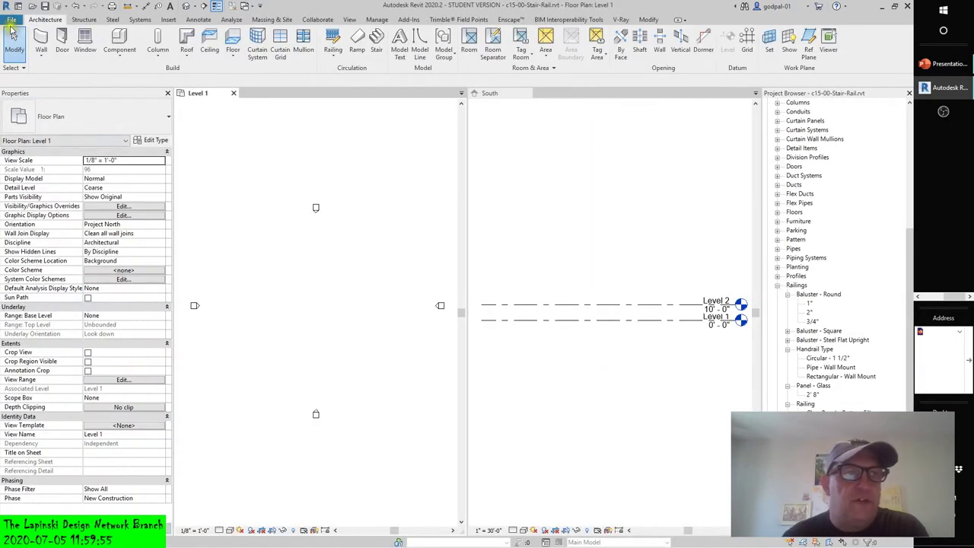
- Create a new family from the Baluster-Panel template
{"action": "left_click", "coordinate": [11, 20]}
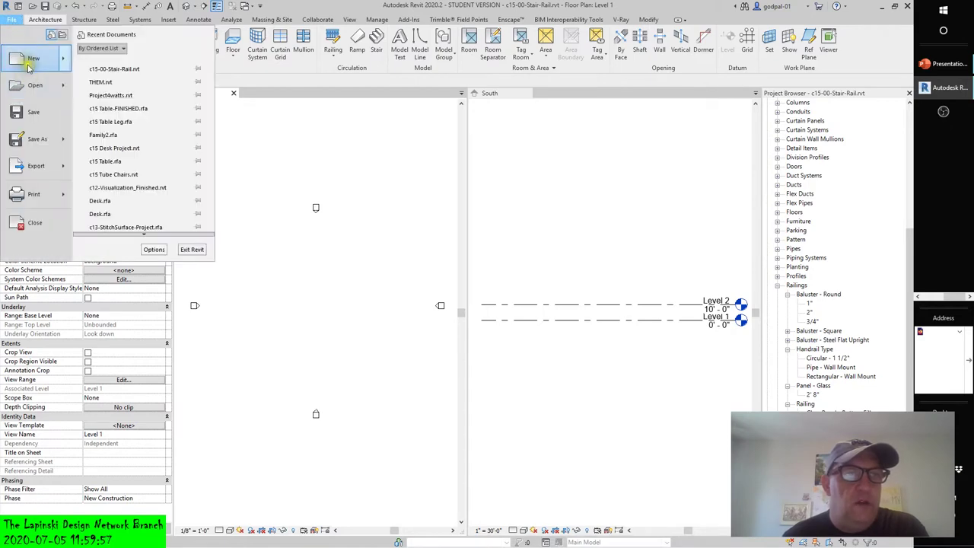
{"action": "mouse_move", "coordinate": [29, 67]}
{"action": "left_click", "coordinate": [106, 90]}
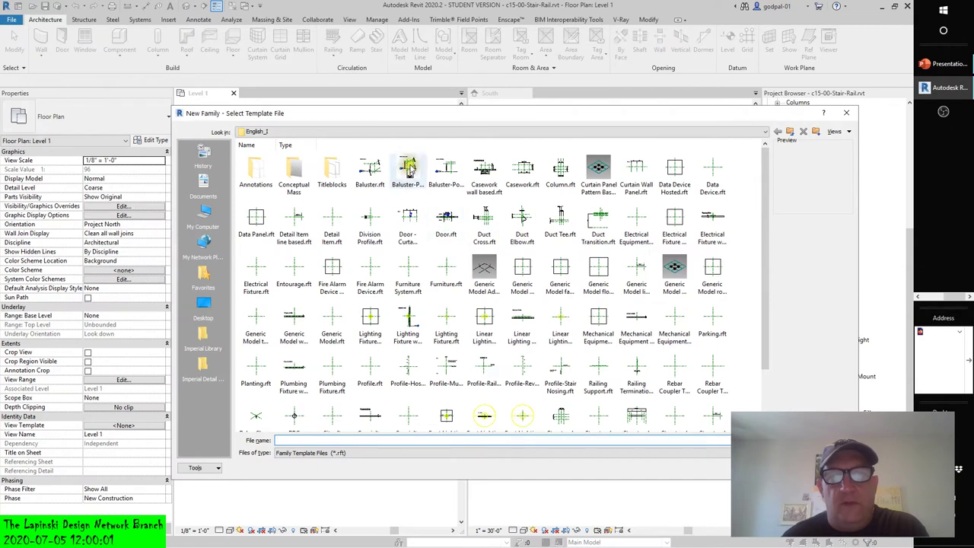
{"action": "left_click", "coordinate": [409, 166]}
{"action": "left_click", "coordinate": [825, 441]}
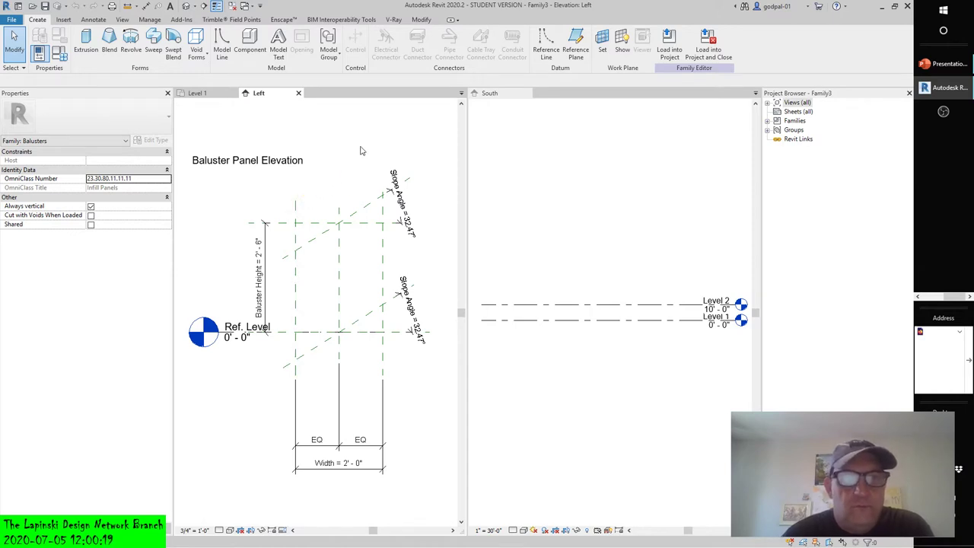
- Inspect the Slope Angle (Top) and (Bottom) planes and Baluster Height dimension, then close the Left view
{"action": "left_click", "coordinate": [367, 212]}
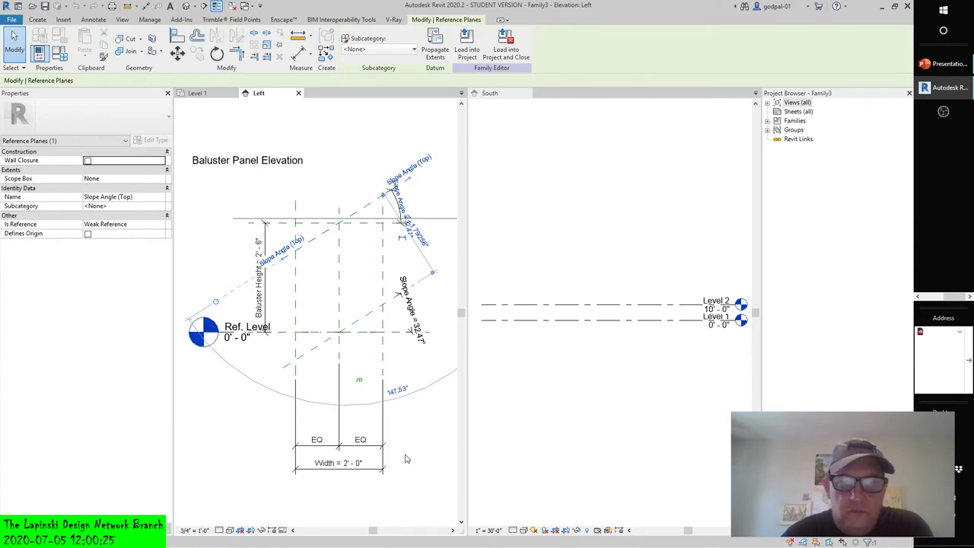
{"action": "left_click", "coordinate": [328, 341]}
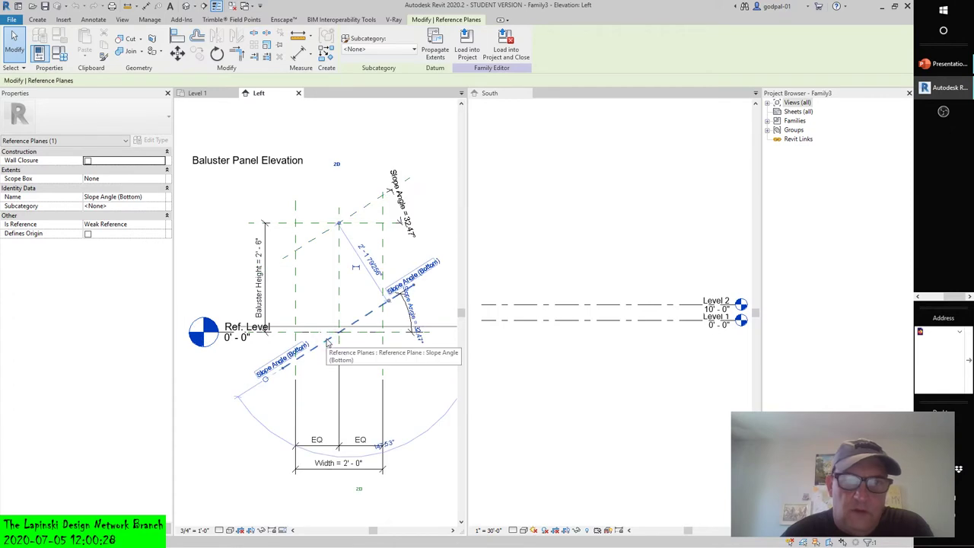
{"action": "left_click", "coordinate": [265, 283]}
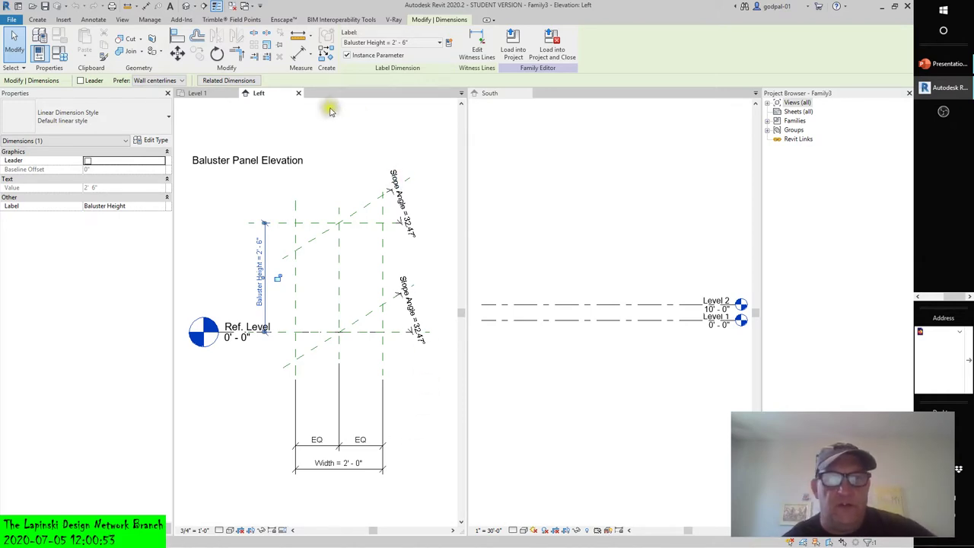
{"action": "left_click", "coordinate": [298, 93]}
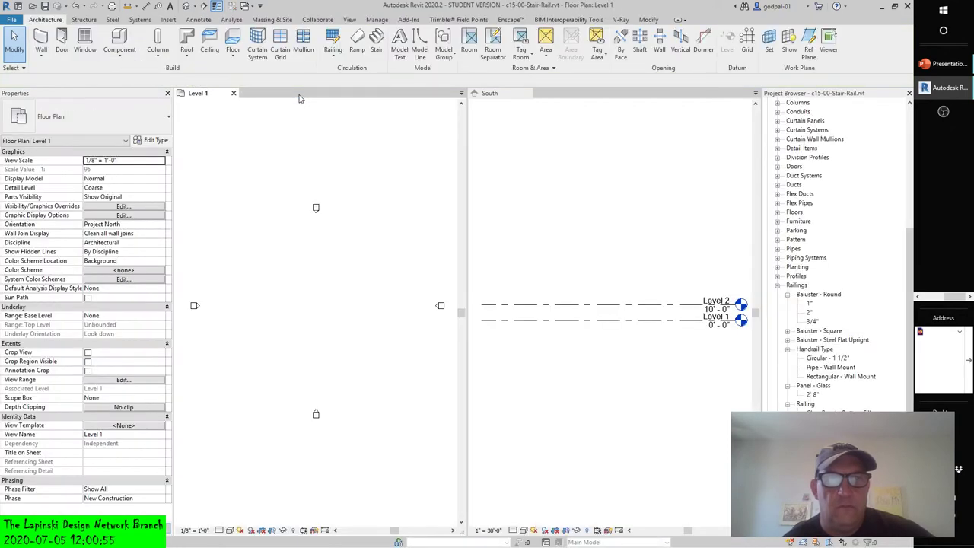
- Activate the South elevation tile, where Level 2 sits at 10' - 0"
{"action": "left_click", "coordinate": [500, 199]}
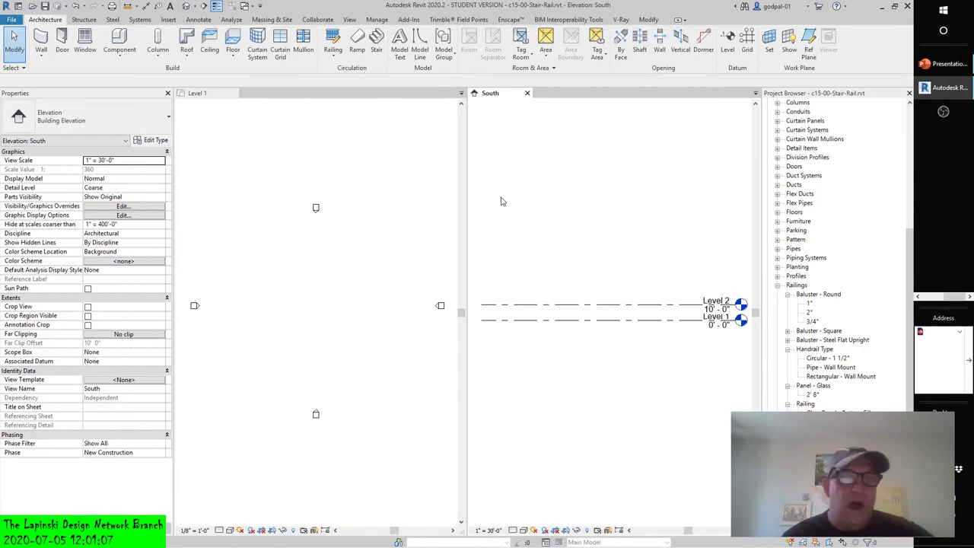
{"action": "scroll", "coordinate": [943, 111], "scroll_direction": "up", "scroll_amount": 5}
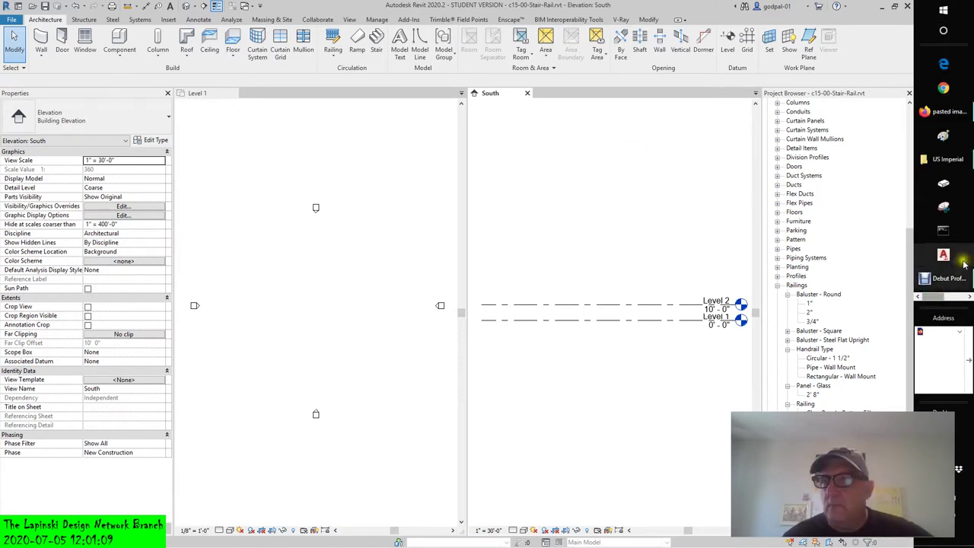
- Browse the baluster, terminations, extensions, handrail code and components image tabs, then return to Revit
{"action": "left_click", "coordinate": [935, 114]}
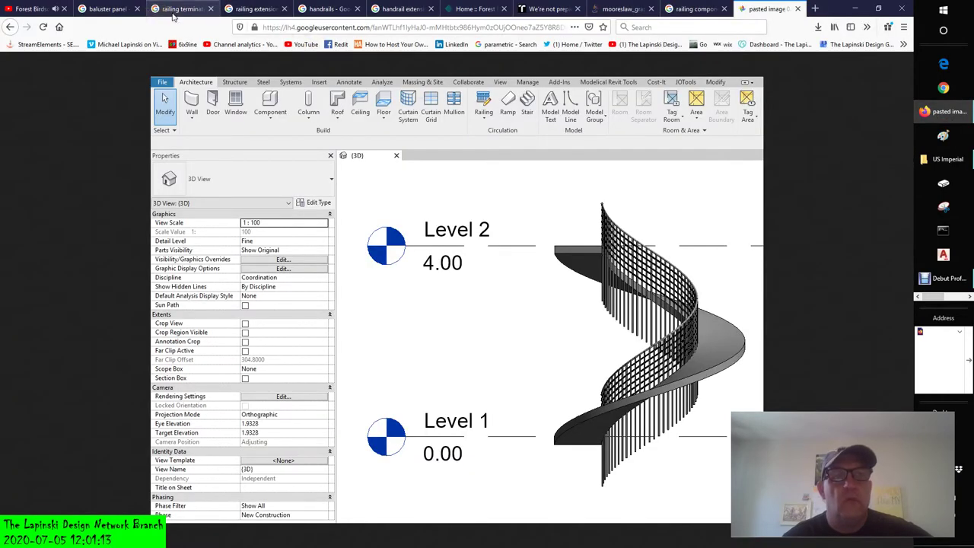
{"action": "left_click", "coordinate": [111, 9]}
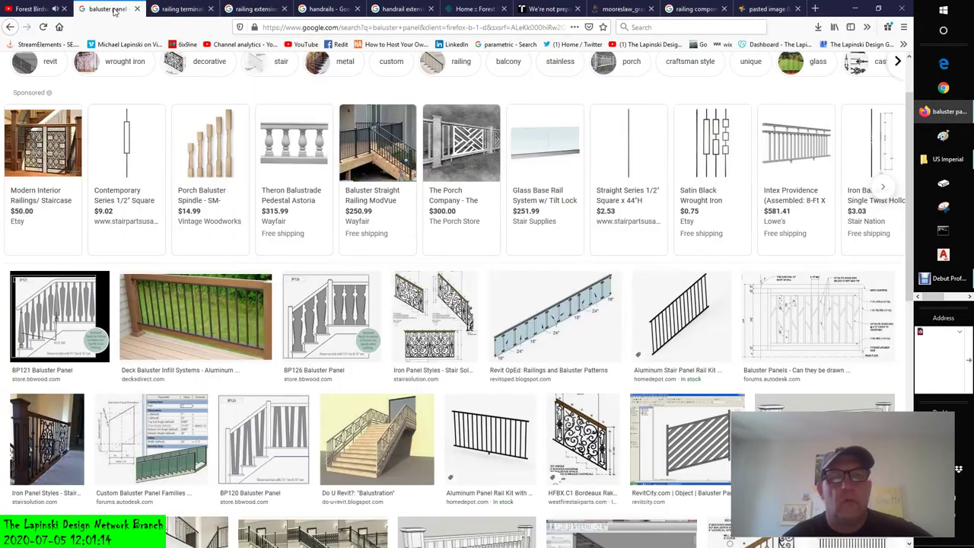
{"action": "left_click", "coordinate": [179, 9]}
{"action": "left_click", "coordinate": [253, 9]}
{"action": "left_click", "coordinate": [321, 9]}
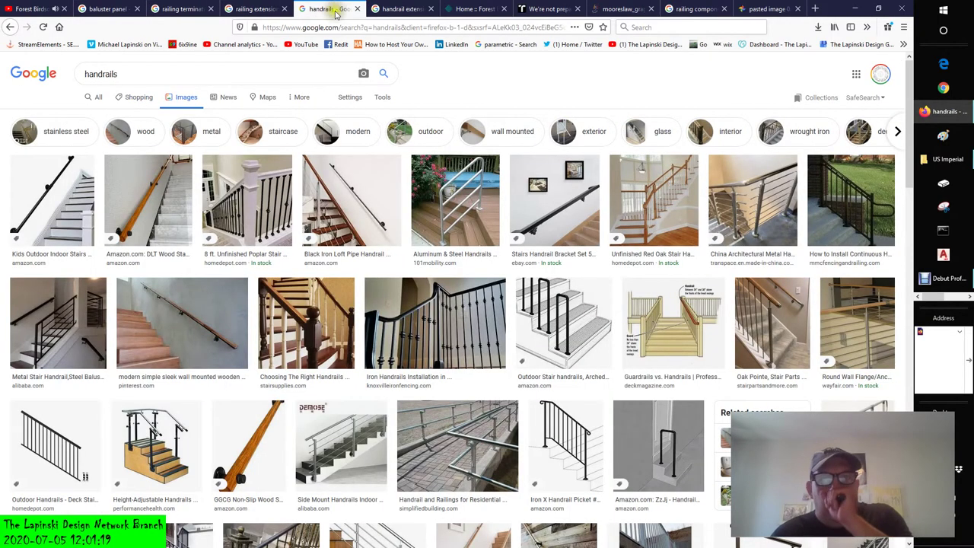
{"action": "left_click", "coordinate": [394, 9]}
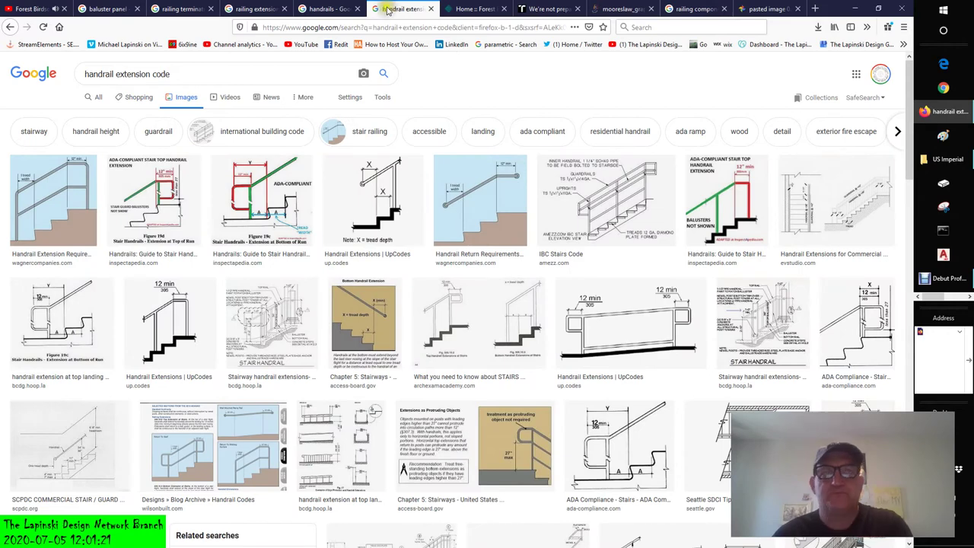
{"action": "left_click", "coordinate": [266, 9]}
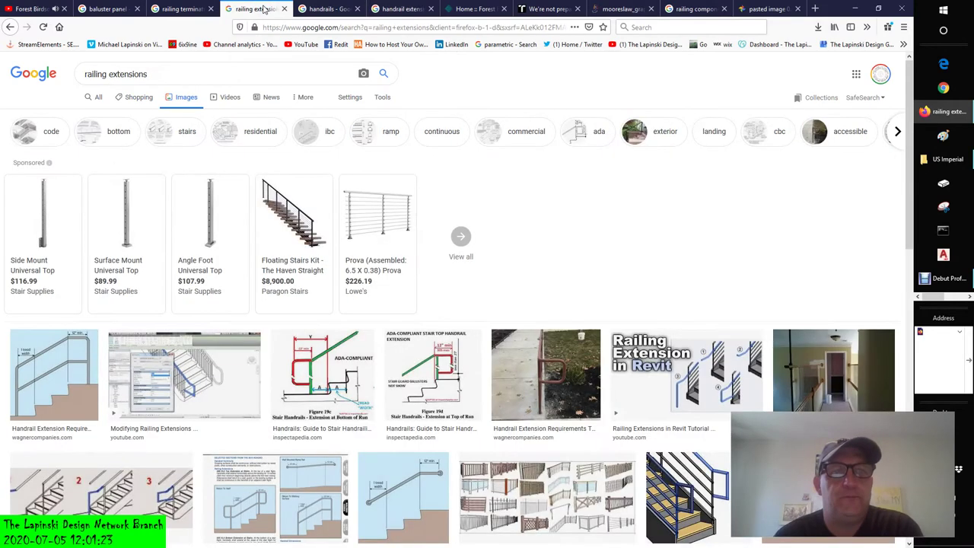
{"action": "left_click", "coordinate": [181, 9]}
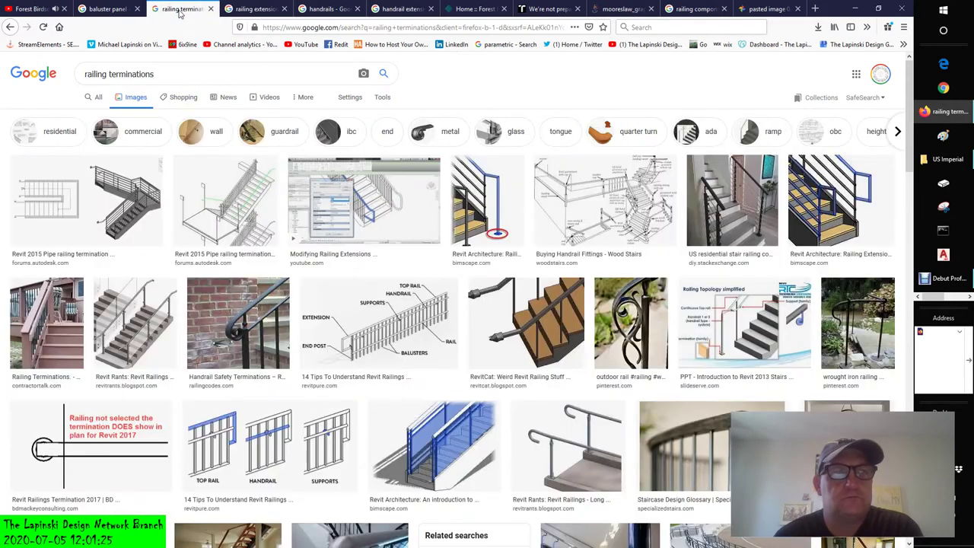
{"action": "left_click", "coordinate": [764, 9]}
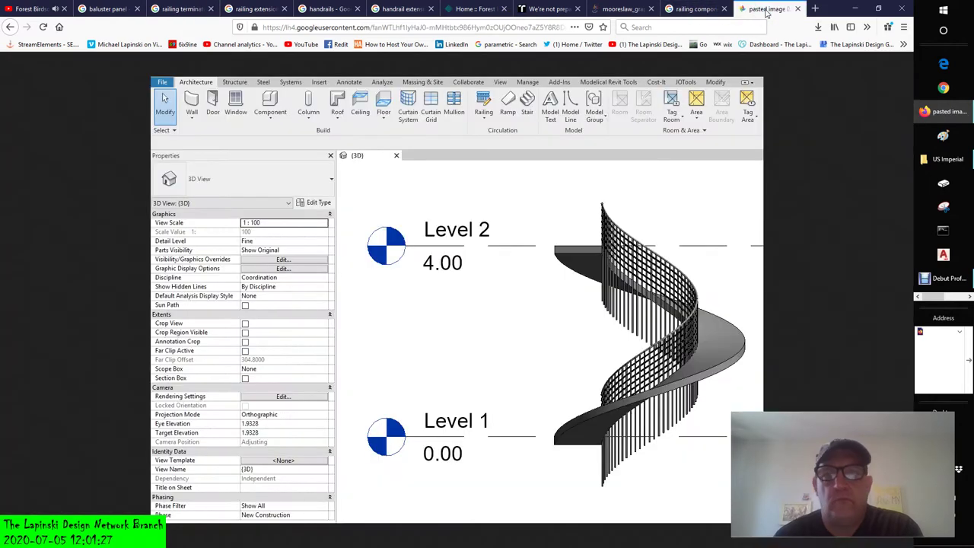
{"action": "left_click", "coordinate": [695, 10]}
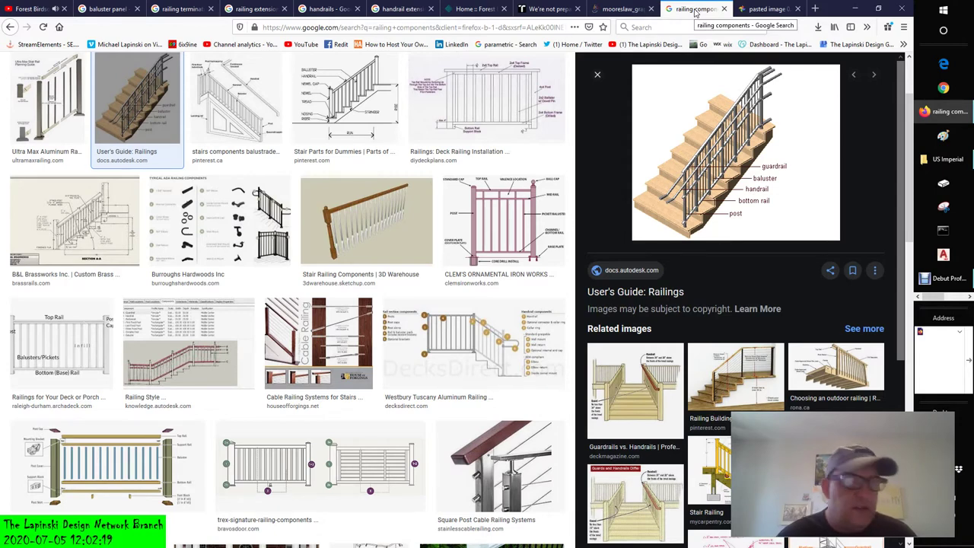
{"action": "left_click", "coordinate": [955, 299]}
{"action": "left_click", "coordinate": [945, 87]}
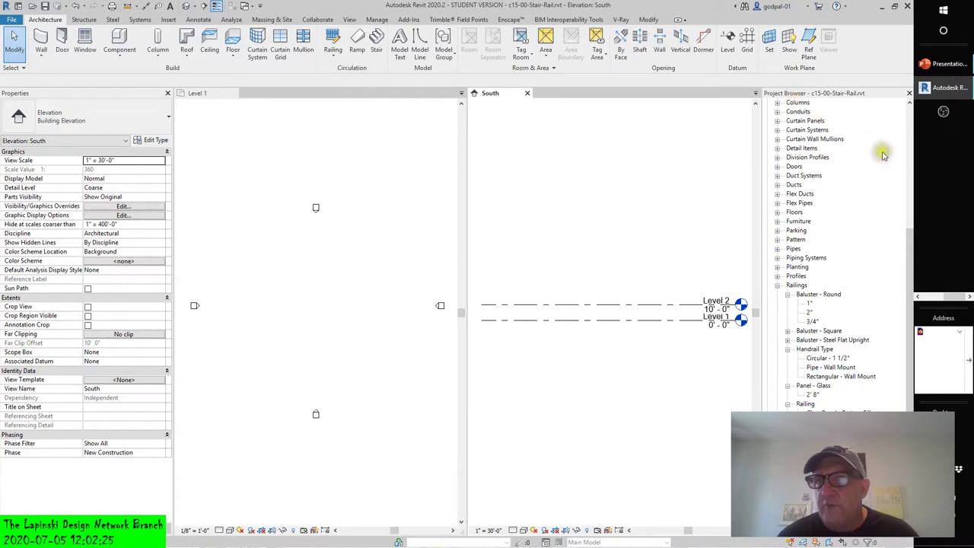
- Open Type Properties for the Circular - 1 1/2" handrail type from the Project Browser
{"action": "left_click_drag", "start_coordinate": [909, 249], "coordinate": [914, 336]}
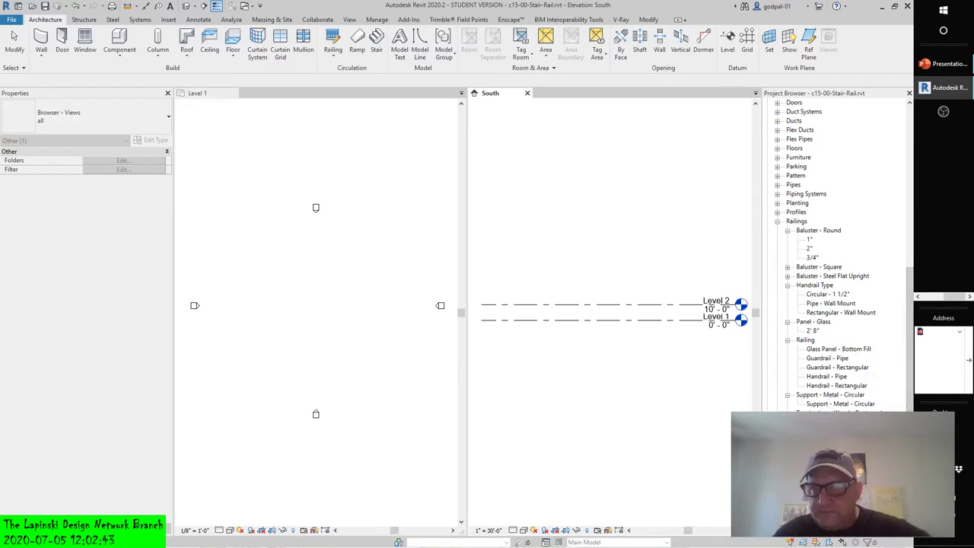
{"action": "left_click", "coordinate": [827, 294]}
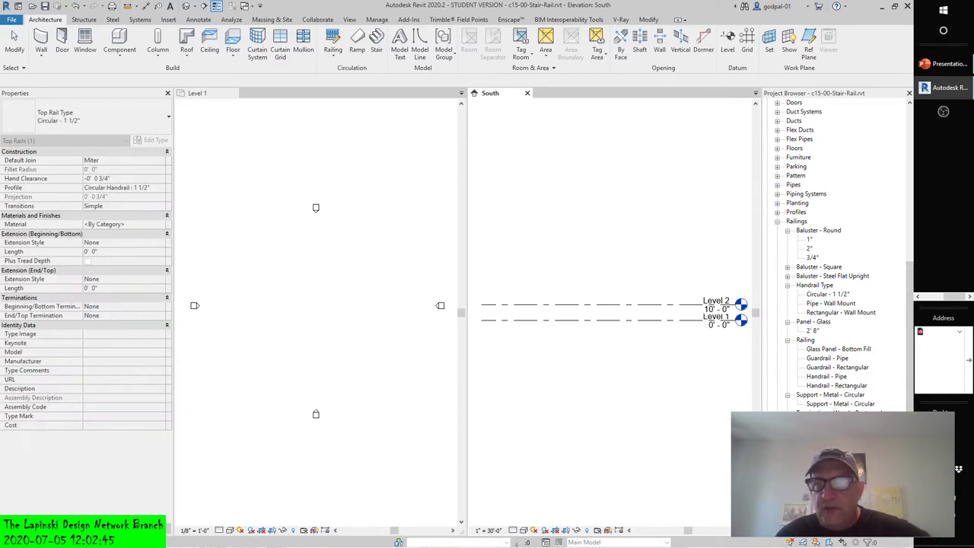
{"action": "right_click", "coordinate": [827, 303]}
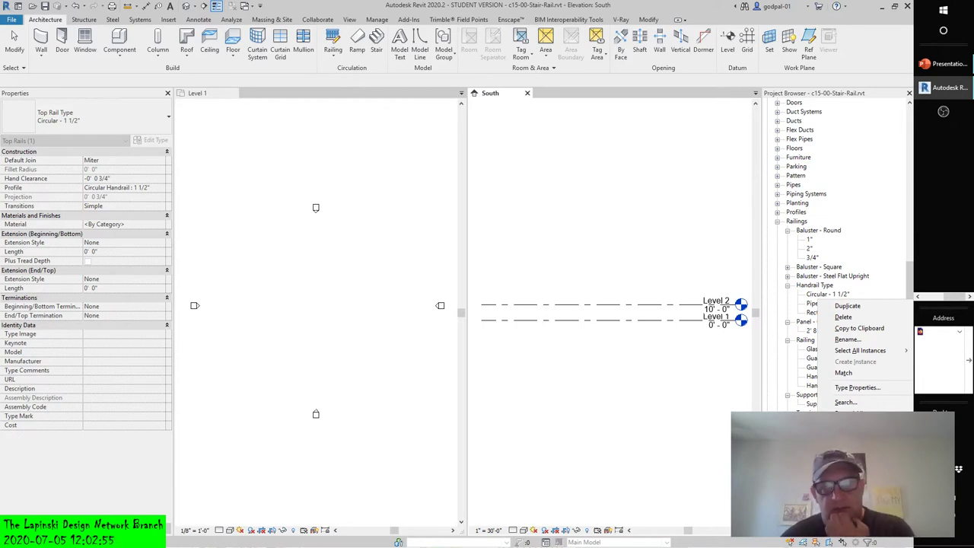
{"action": "left_click", "coordinate": [855, 387]}
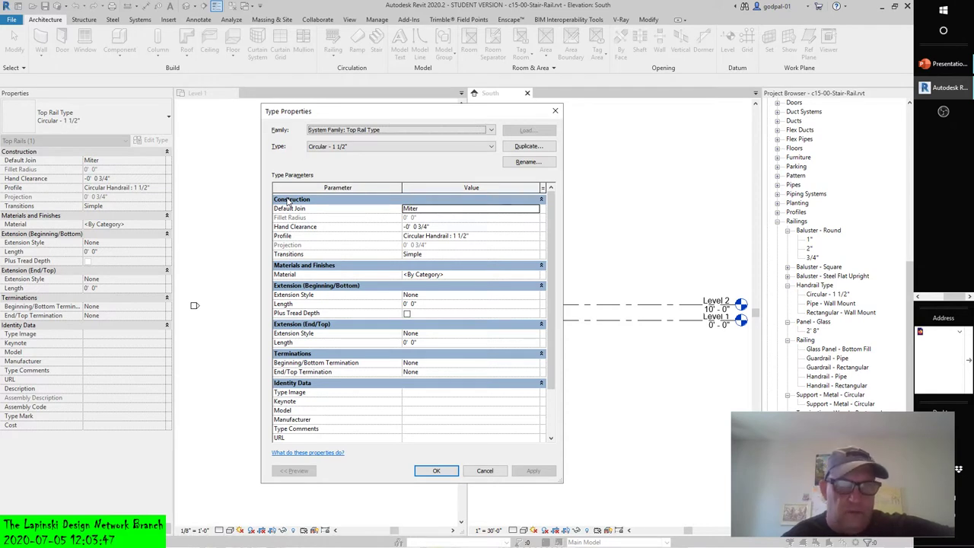
- Expand and scroll the Profile list, leaving the Circular Handrail : 1 1/2" profile in place
{"action": "left_click", "coordinate": [530, 238]}
{"action": "left_click", "coordinate": [535, 236]}
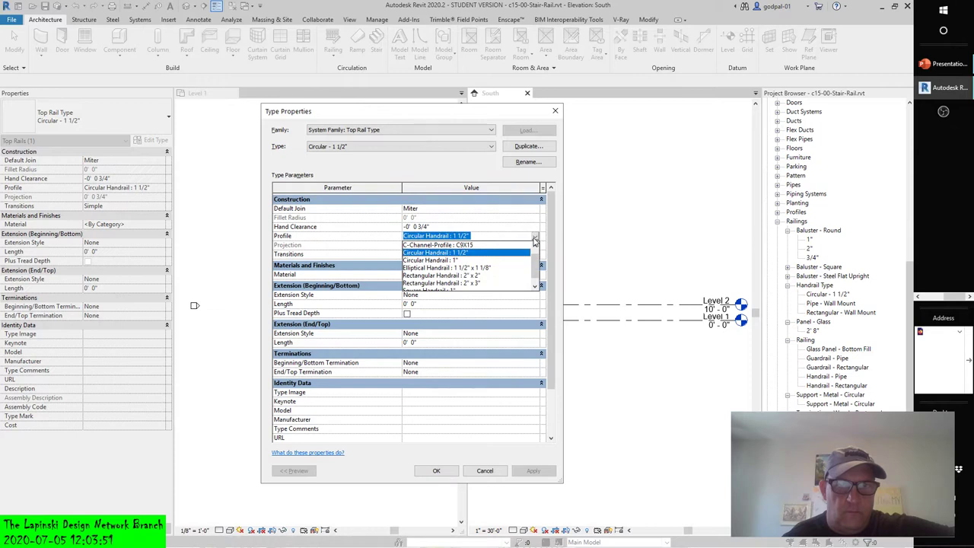
{"action": "left_click_drag", "start_coordinate": [535, 242], "coordinate": [536, 280]}
- Open Profiles > Railings in the US Imperial library and select Circular Rail 2.rfa
{"action": "left_click", "coordinate": [937, 291]}
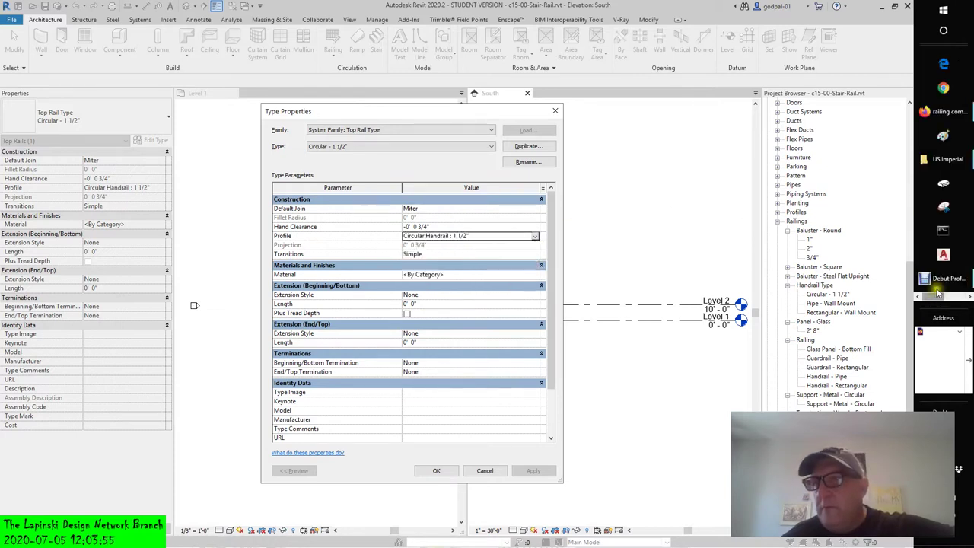
{"action": "left_click", "coordinate": [943, 159]}
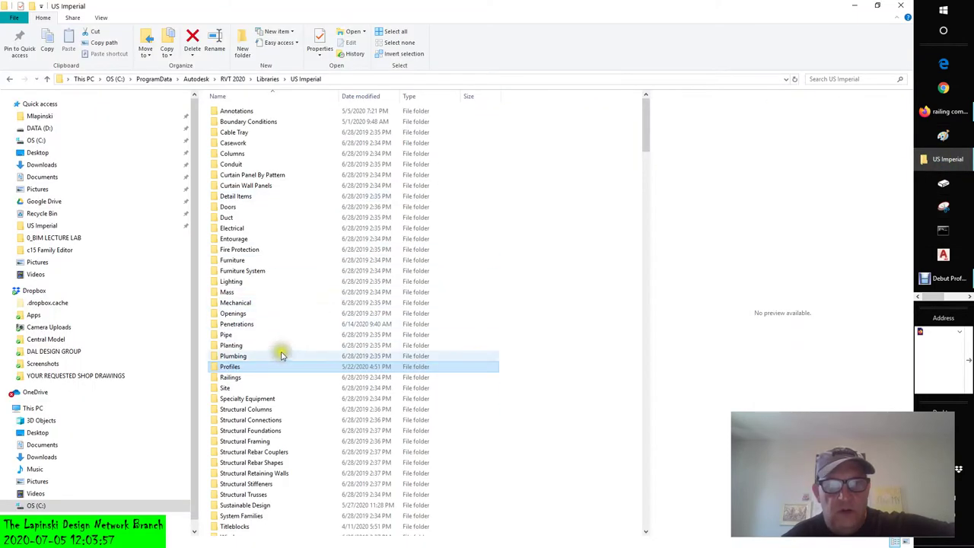
{"action": "double_click", "coordinate": [227, 366]}
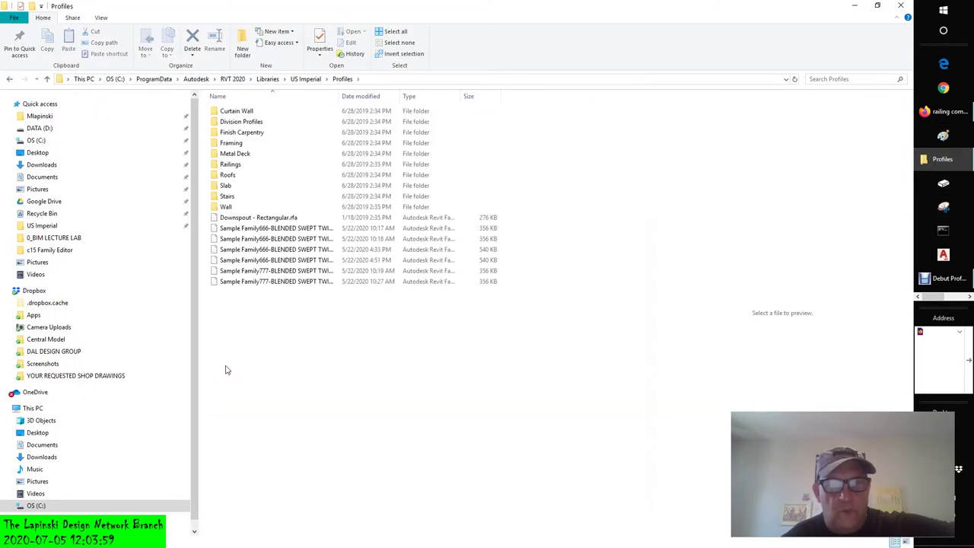
{"action": "double_click", "coordinate": [224, 165]}
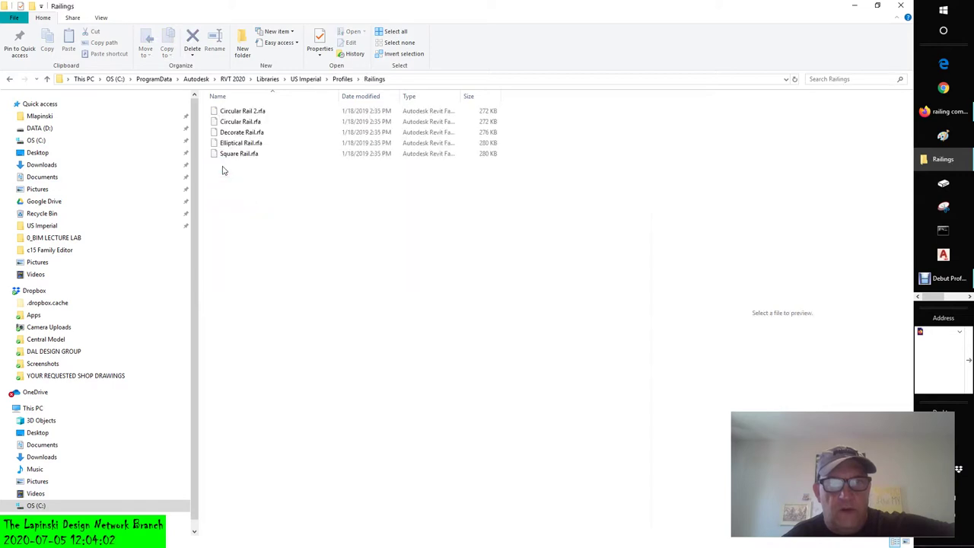
{"action": "left_click", "coordinate": [240, 112]}
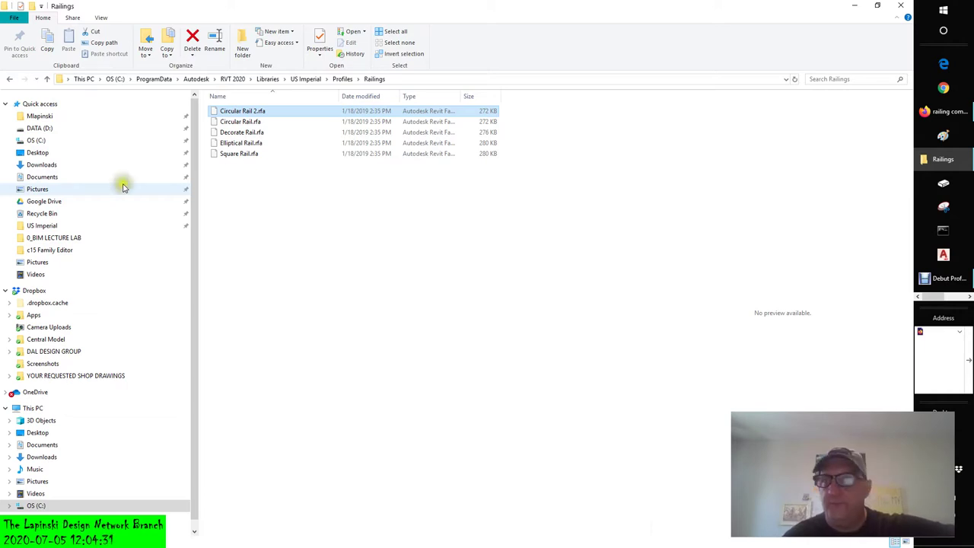
{"action": "left_click", "coordinate": [957, 296]}
- Review the Default Join choices in the top rail type properties, keeping Miter
{"action": "left_click", "coordinate": [949, 88]}
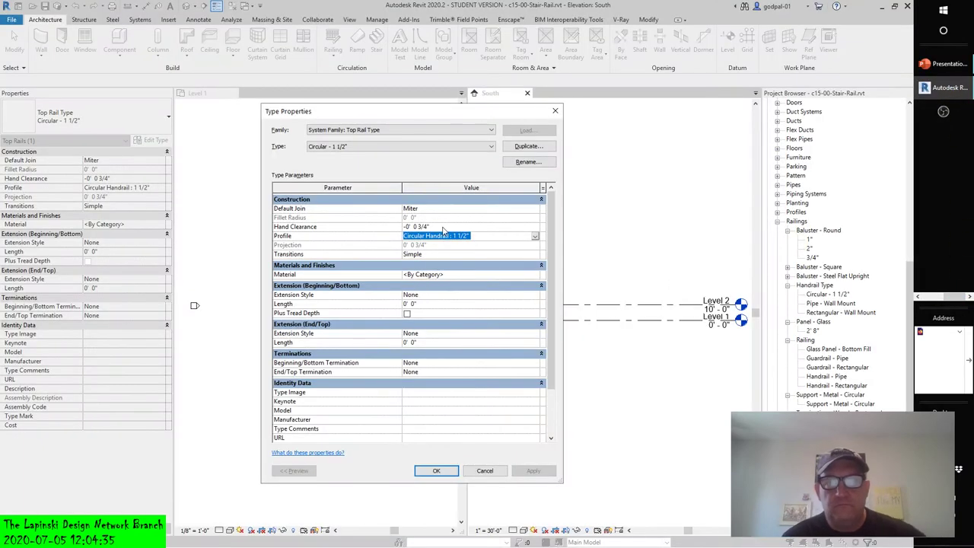
{"action": "left_click", "coordinate": [426, 208]}
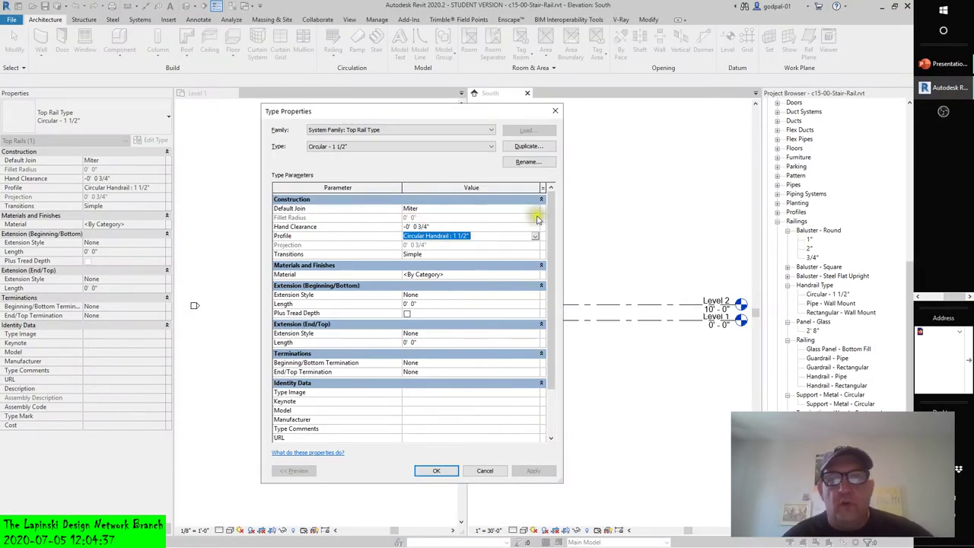
{"action": "left_click", "coordinate": [536, 209]}
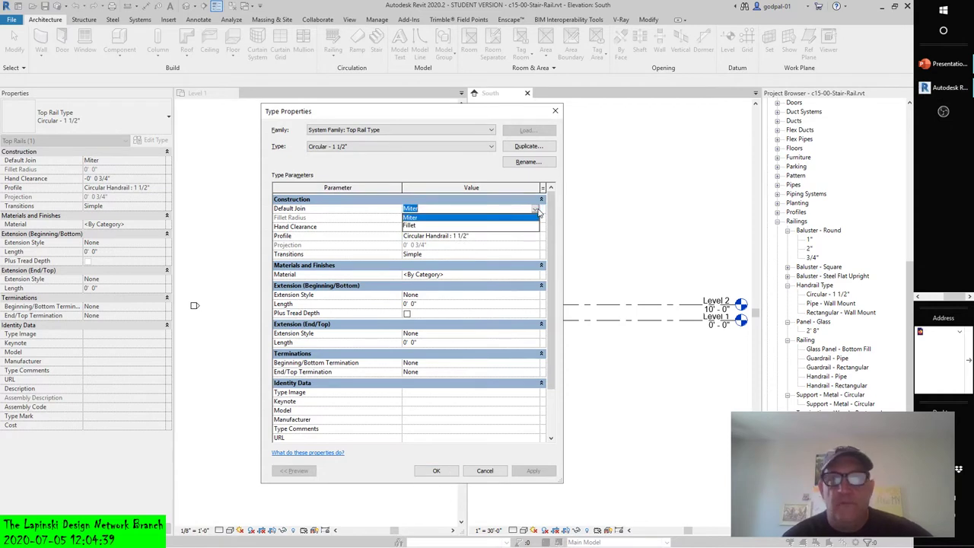
{"action": "left_click", "coordinate": [430, 217]}
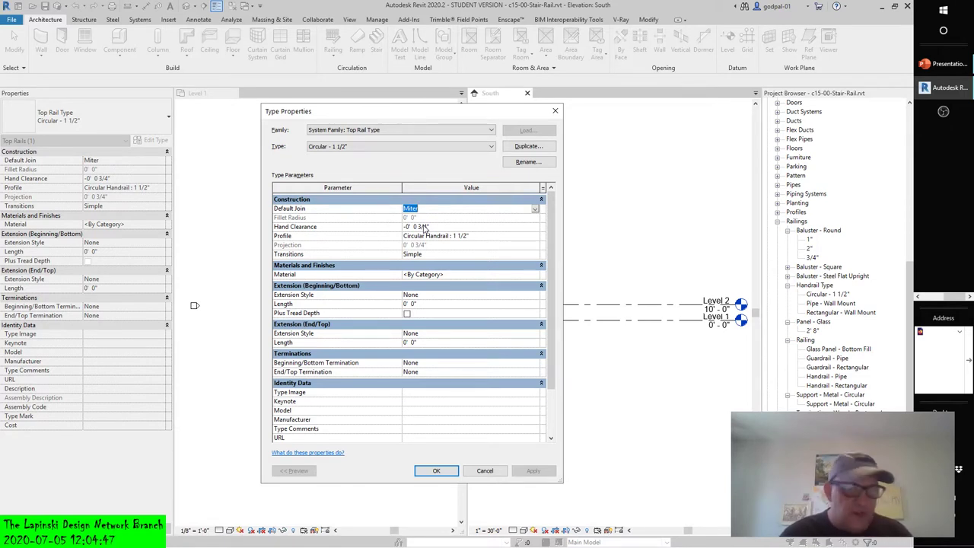
- Review the Transitions style options, keeping Simple
{"action": "left_click", "coordinate": [438, 255]}
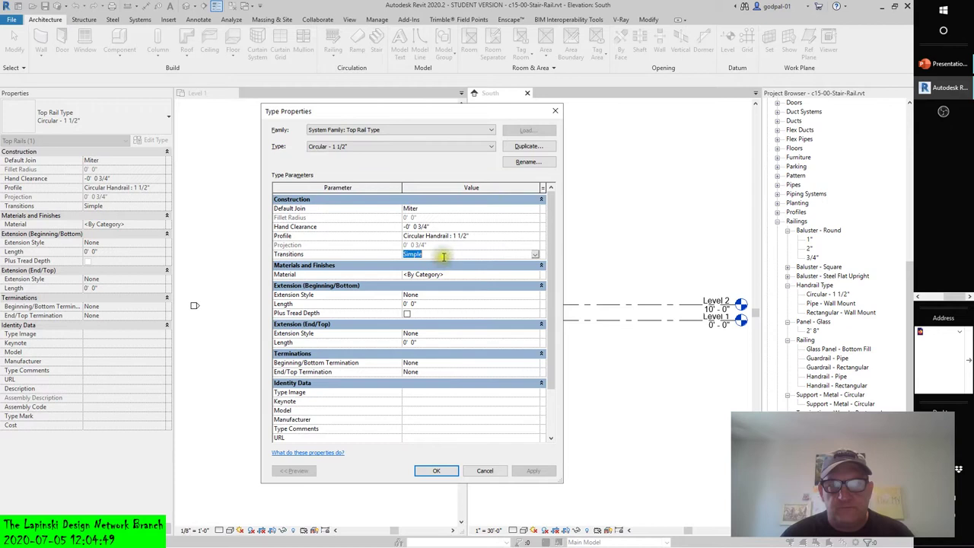
{"action": "left_click", "coordinate": [535, 255]}
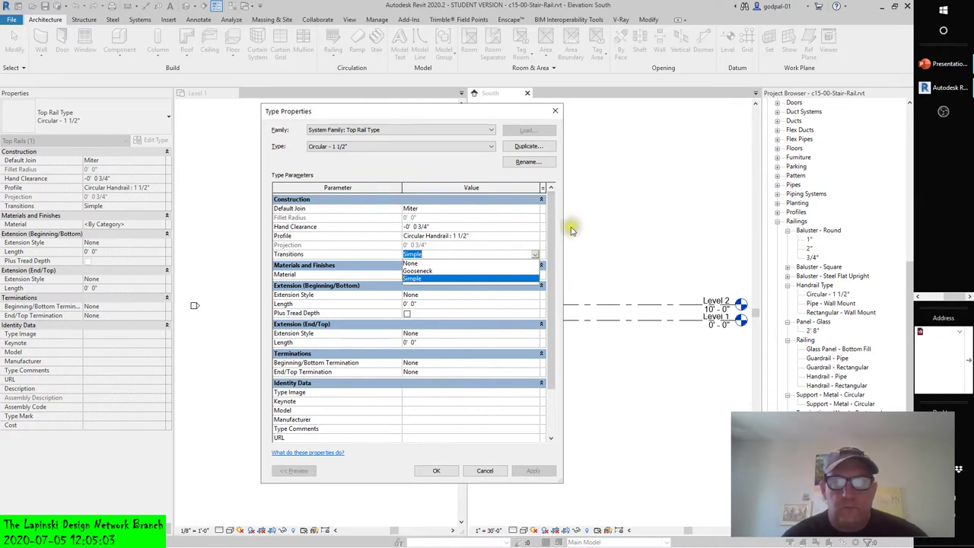
{"action": "left_click", "coordinate": [314, 325]}
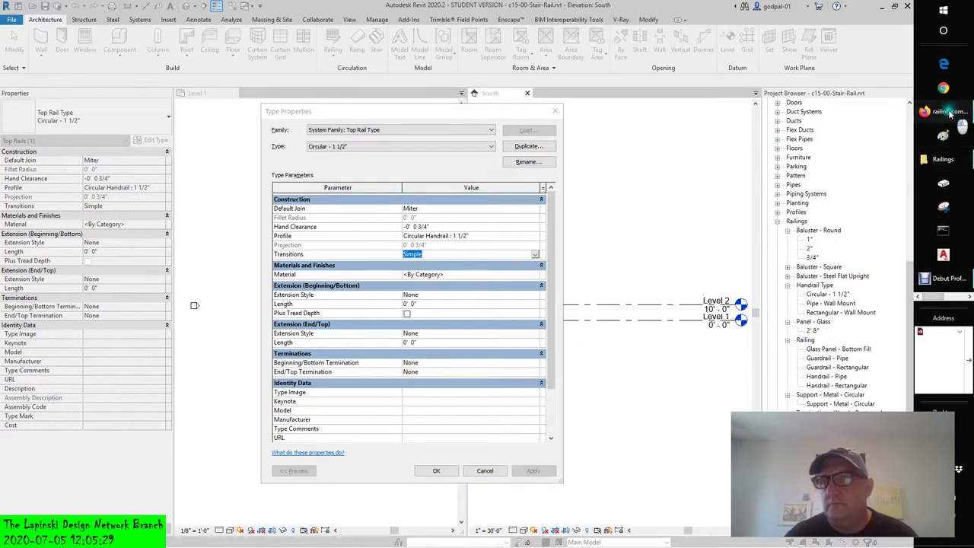
{"action": "left_click", "coordinate": [943, 111]}
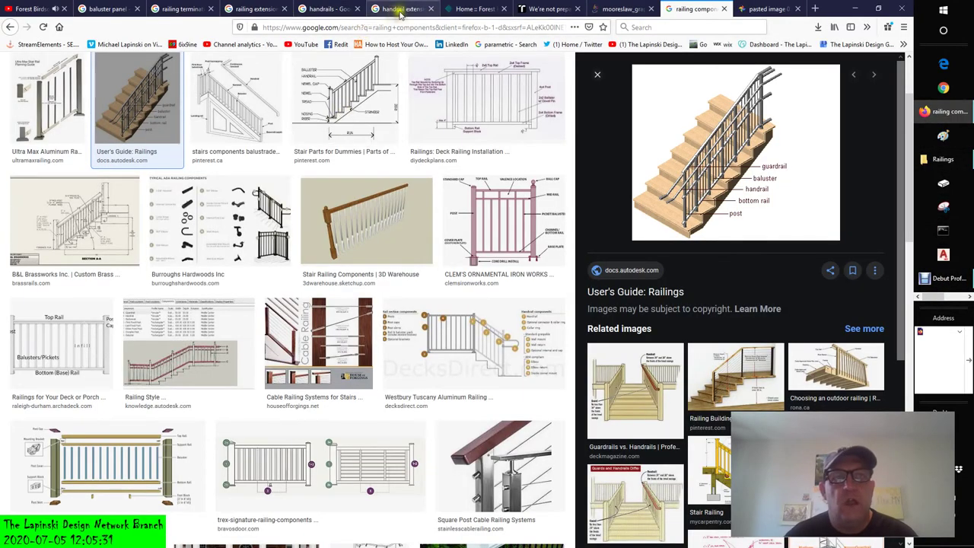
- Scroll the railing terminations image results down to the curled wooden handrail volute
{"action": "left_click", "coordinate": [171, 12]}
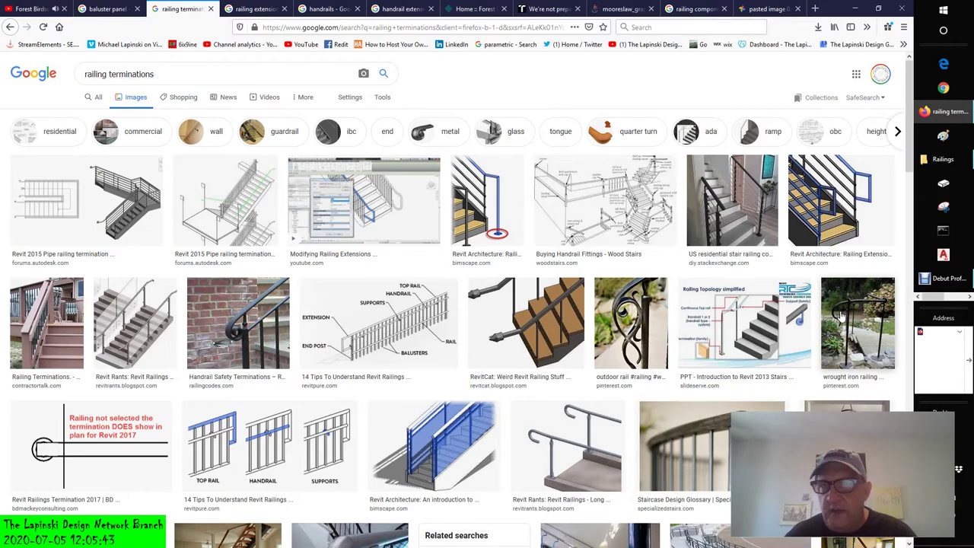
{"action": "scroll", "coordinate": [841, 315], "scroll_direction": "down", "scroll_amount": 3}
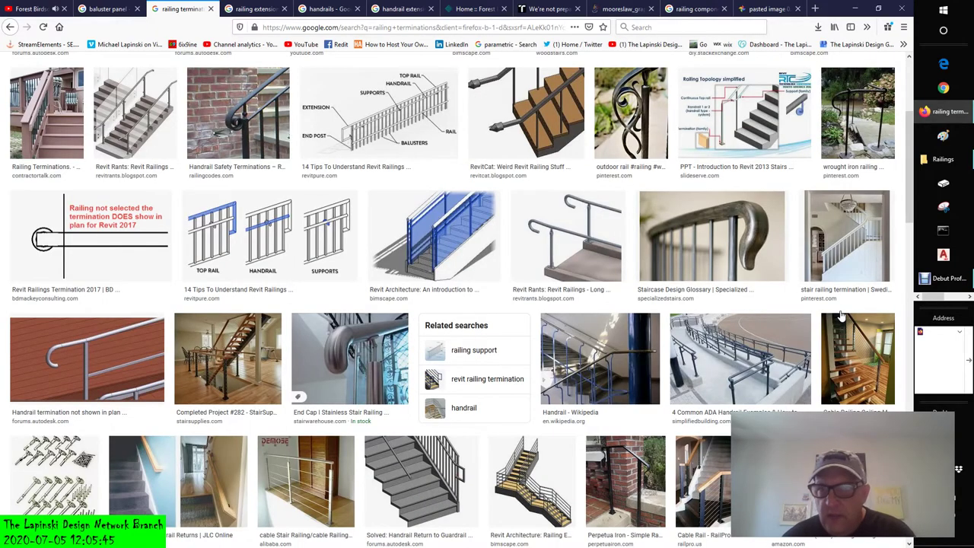
{"action": "scroll", "coordinate": [487, 441], "scroll_direction": "down", "scroll_amount": 3}
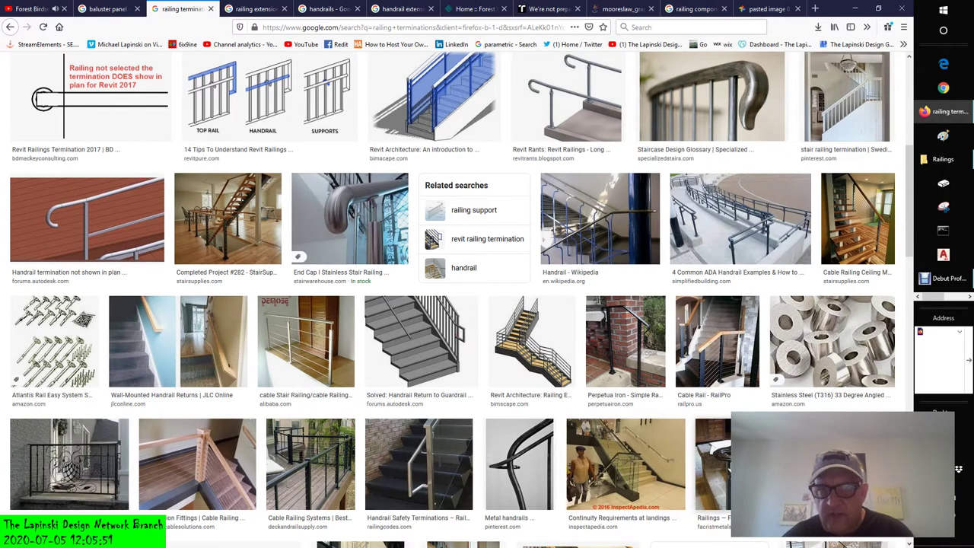
{"action": "scroll", "coordinate": [122, 203], "scroll_direction": "down", "scroll_amount": 4}
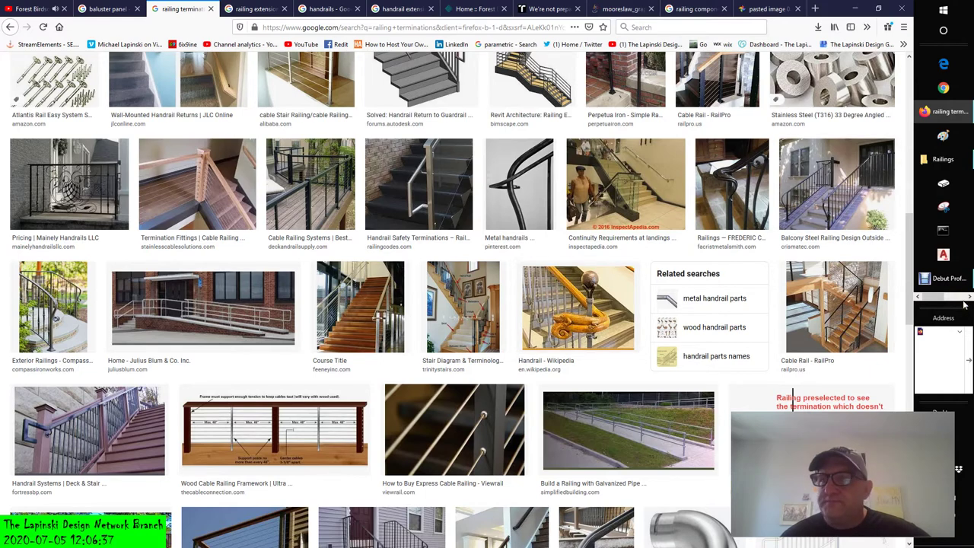
- Preview the ADA stair-top extension diagram in railing extensions, then show the handrail extension code results
{"action": "left_click", "coordinate": [270, 12]}
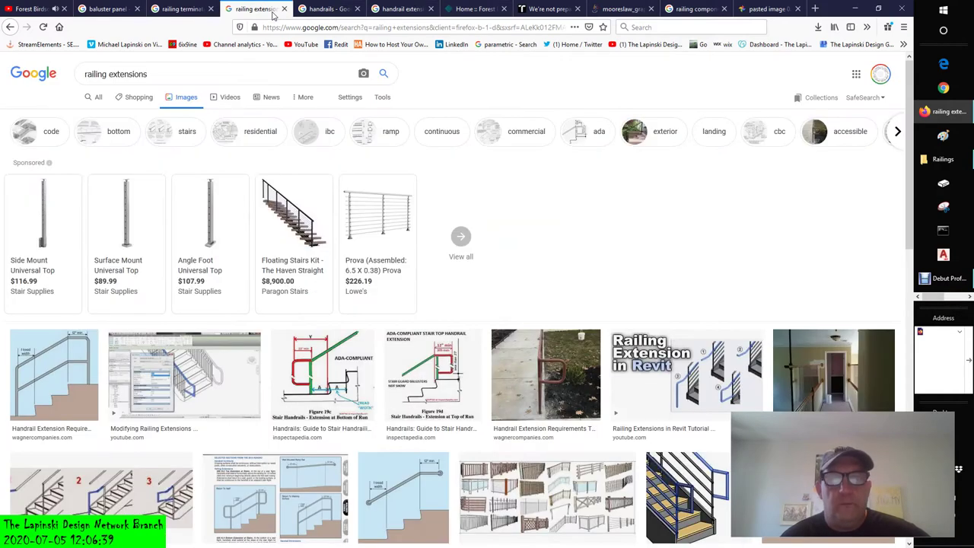
{"action": "scroll", "coordinate": [401, 281], "scroll_direction": "down", "scroll_amount": 3}
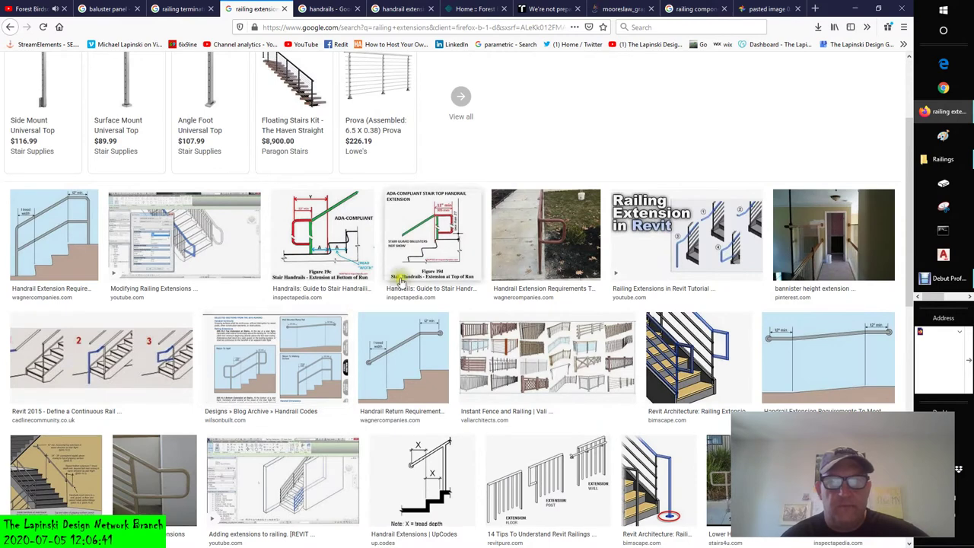
{"action": "left_click", "coordinate": [335, 231]}
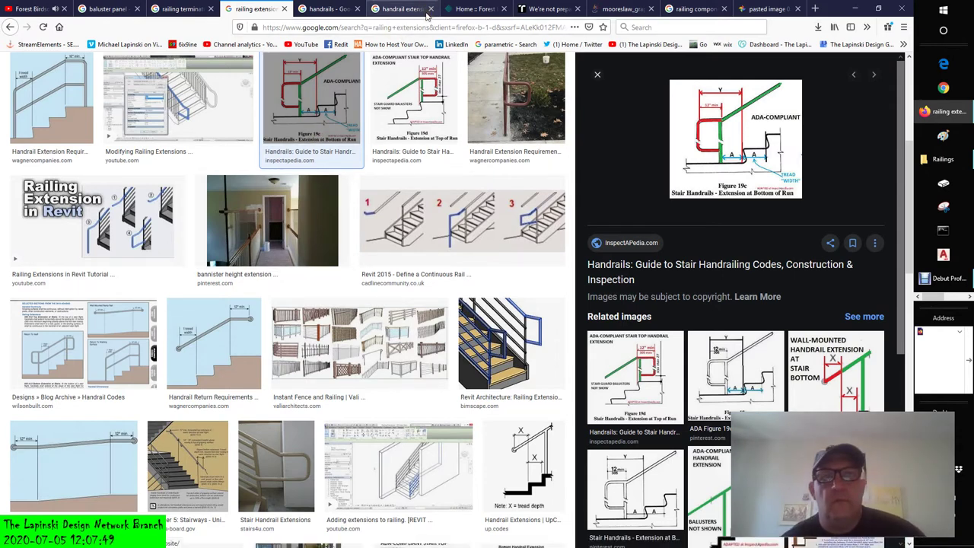
{"action": "left_click", "coordinate": [403, 10]}
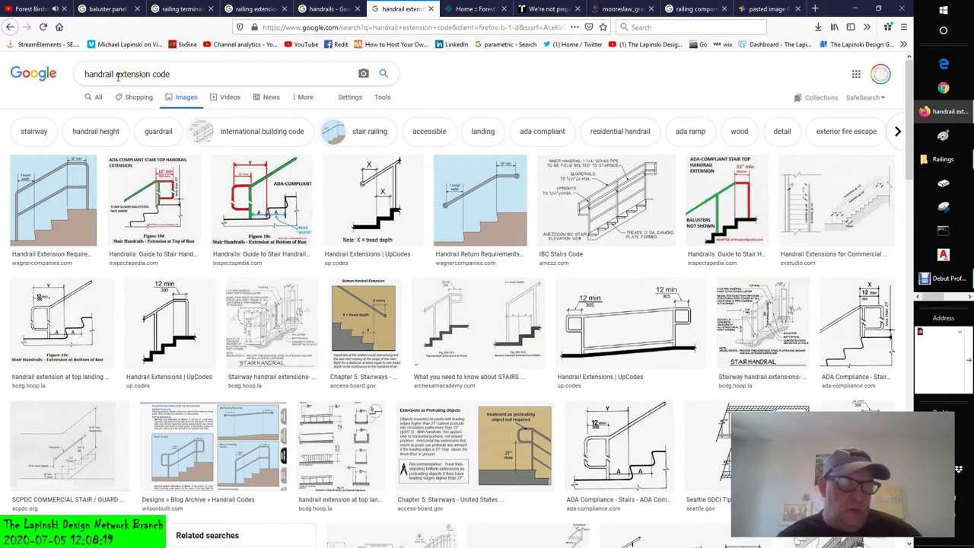
- Refine the search to 'handrail extension wall floor post code' and run it
{"action": "left_click", "coordinate": [153, 75]}
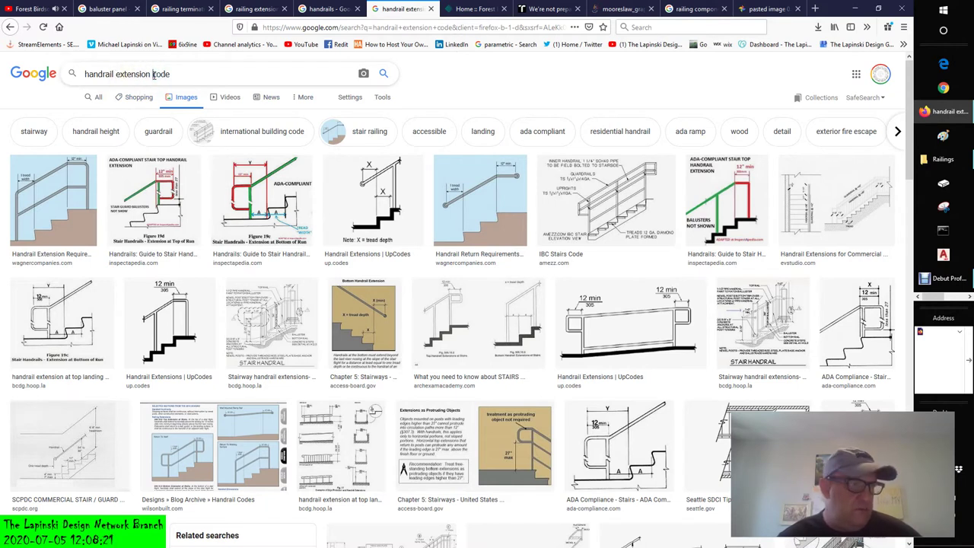
{"action": "type", "text": "wall "}
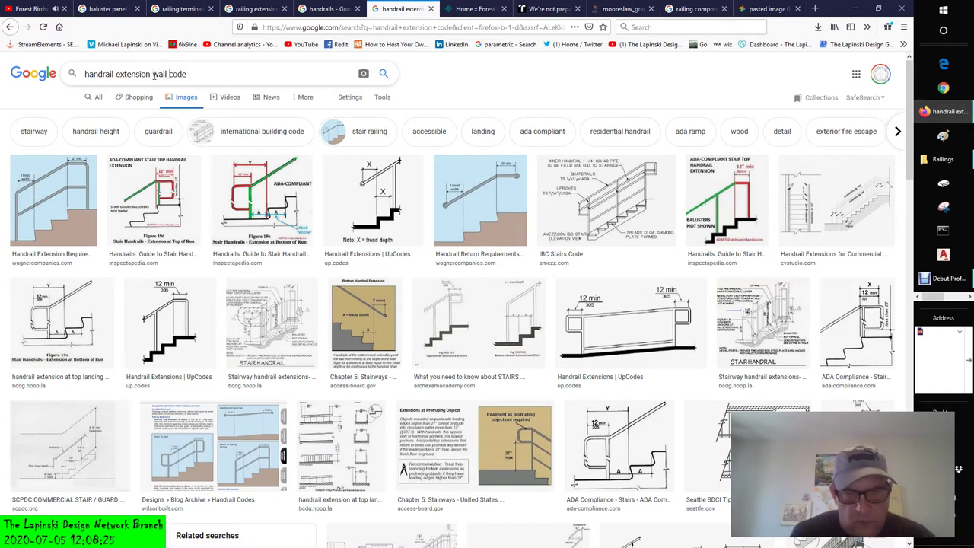
{"action": "type", "text": "floor p"}
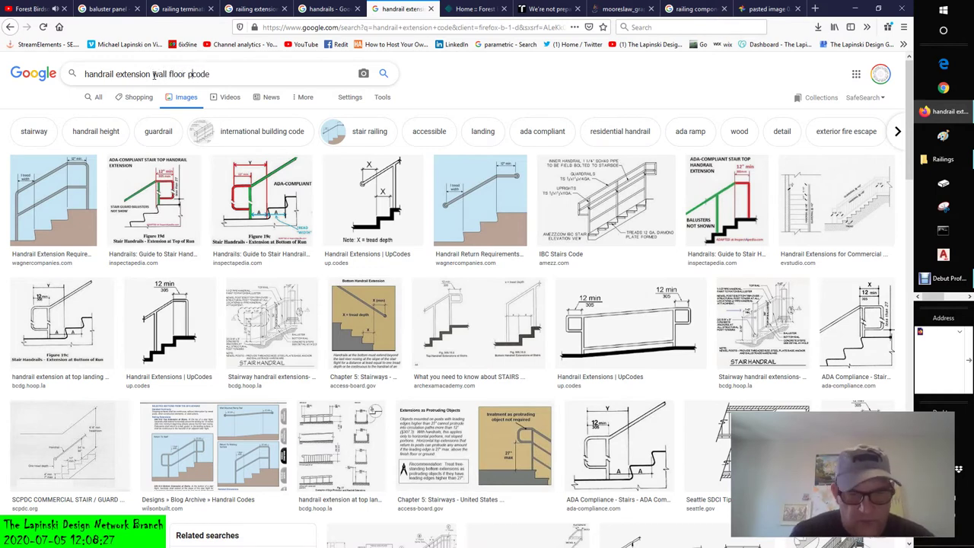
{"action": "type", "text": "st"}
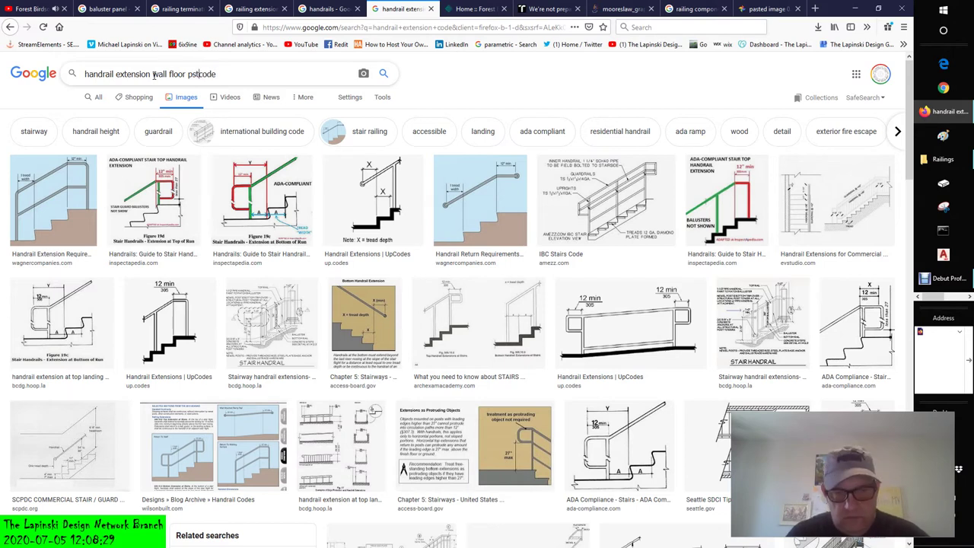
{"action": "key", "text": "BackSpace"}
{"action": "key", "text": "BackSpace"}
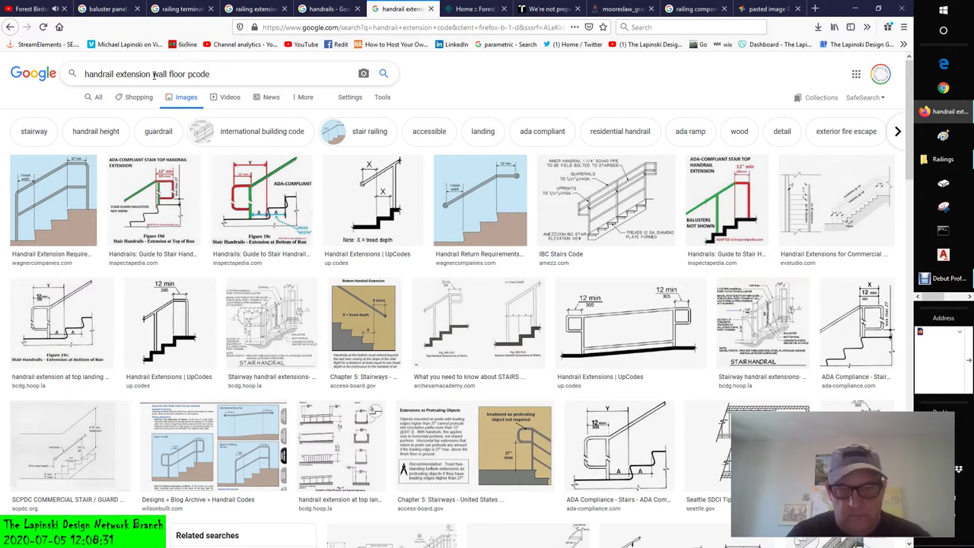
{"action": "type", "text": "ost"}
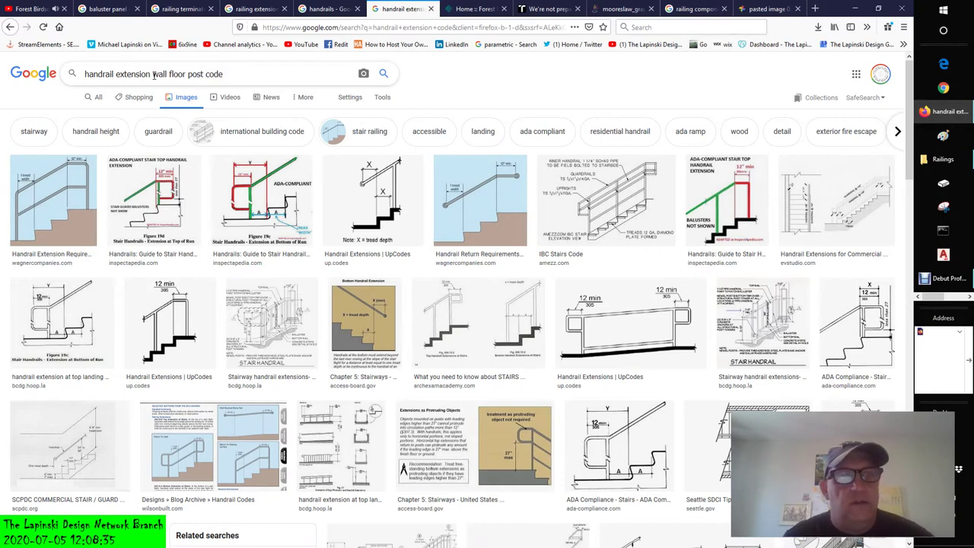
{"action": "key", "text": "Return"}
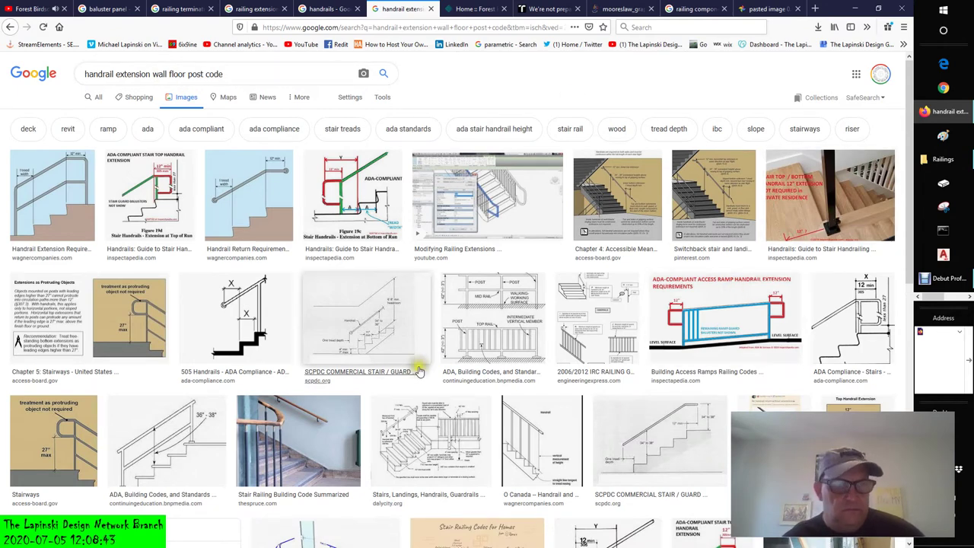
- Scroll through the ADA and IRC code results, return to the top and select the query
{"action": "scroll", "coordinate": [419, 372], "scroll_direction": "down", "scroll_amount": 3}
{"action": "scroll", "coordinate": [419, 371], "scroll_direction": "down", "scroll_amount": 2}
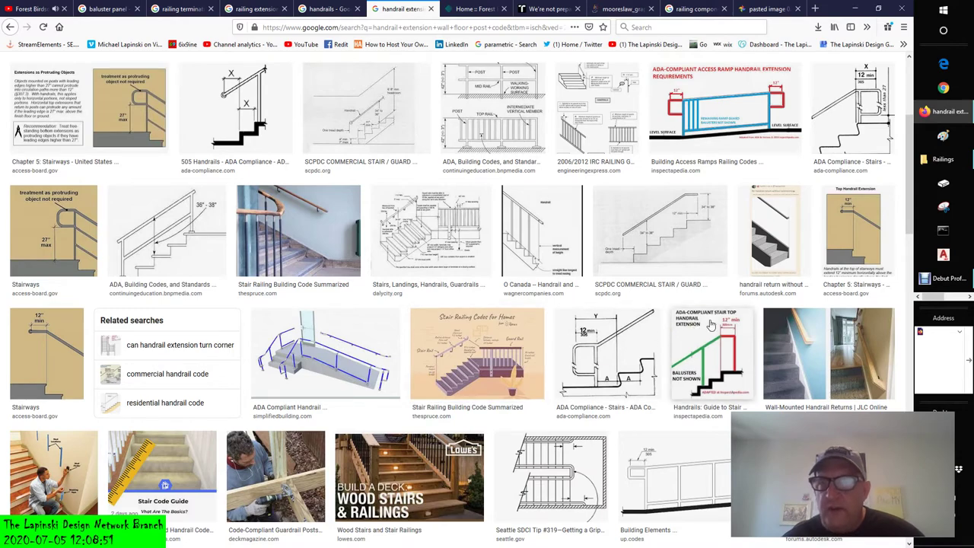
{"action": "scroll", "coordinate": [706, 325], "scroll_direction": "down", "scroll_amount": 2}
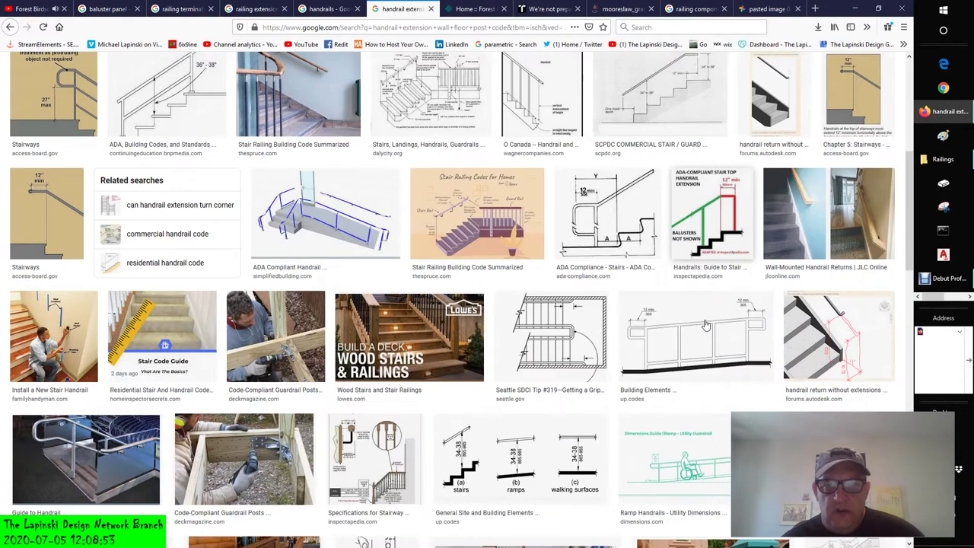
{"action": "scroll", "coordinate": [706, 325], "scroll_direction": "down", "scroll_amount": 2}
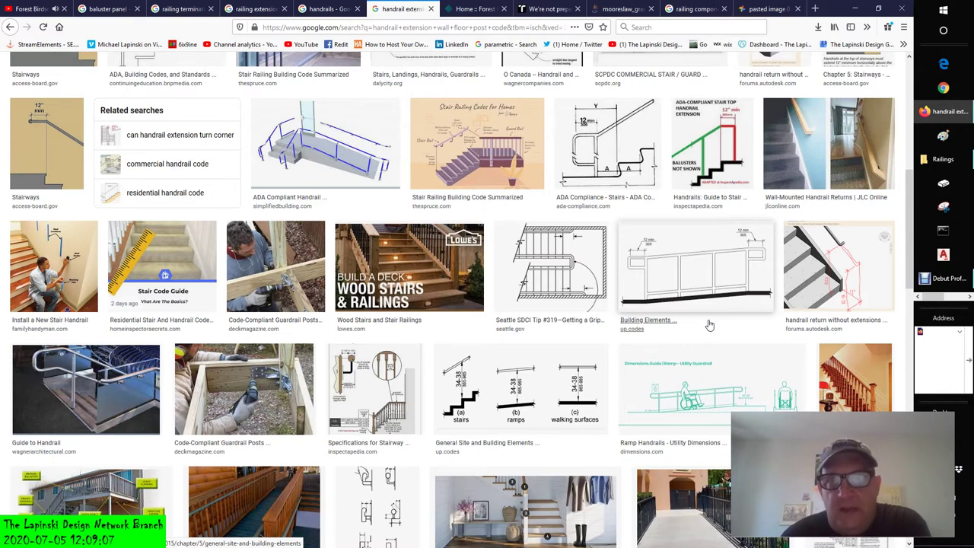
{"action": "scroll", "coordinate": [708, 325], "scroll_direction": "up", "scroll_amount": 5}
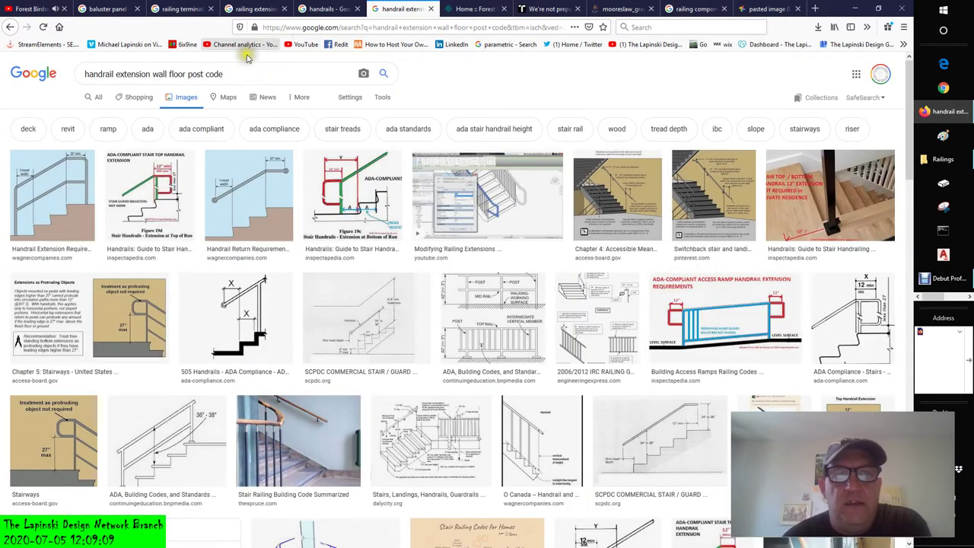
{"action": "left_click_drag", "start_coordinate": [227, 74], "coordinate": [11, 86]}
- Search Google Images for 'ada compliant handrail' using the suggestion
{"action": "type", "text": "a"}
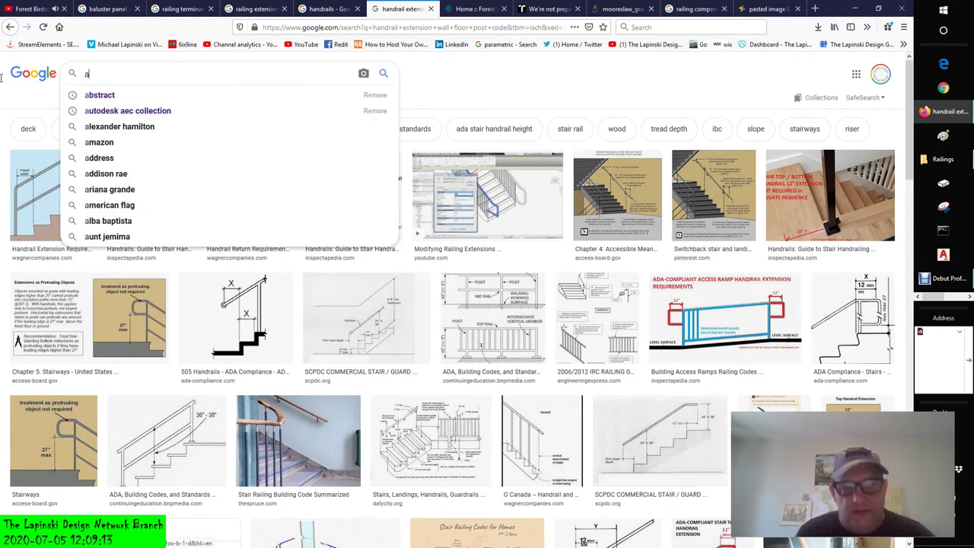
{"action": "type", "text": "da "}
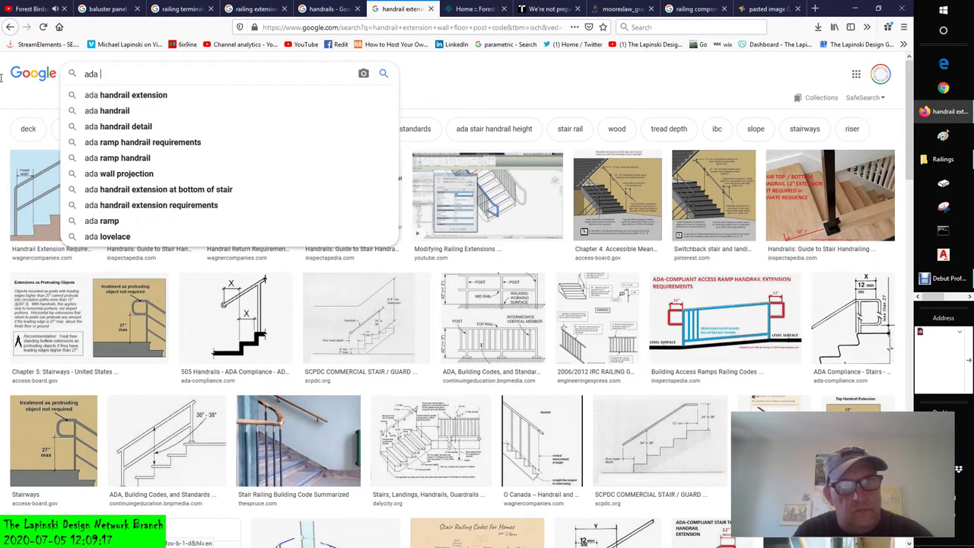
{"action": "type", "text": "com"}
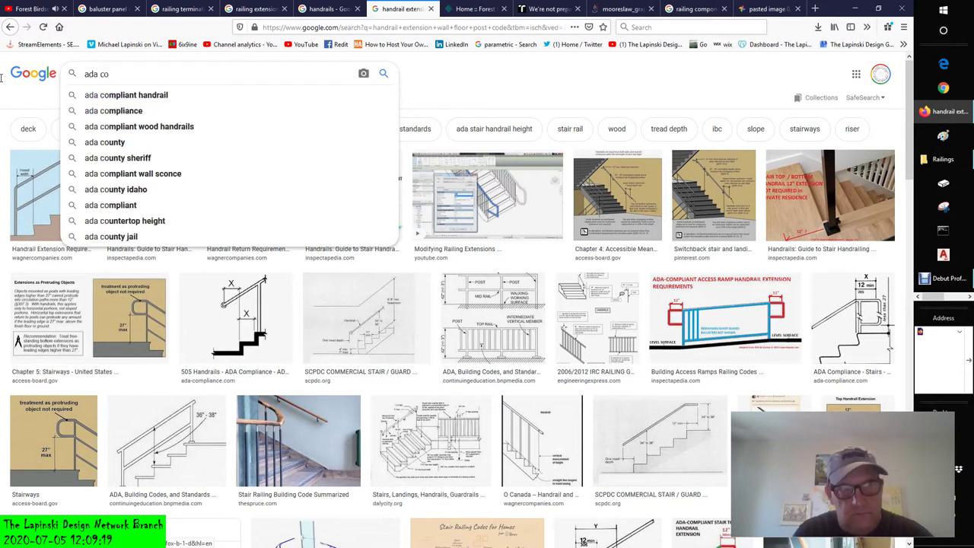
{"action": "left_click", "coordinate": [134, 95]}
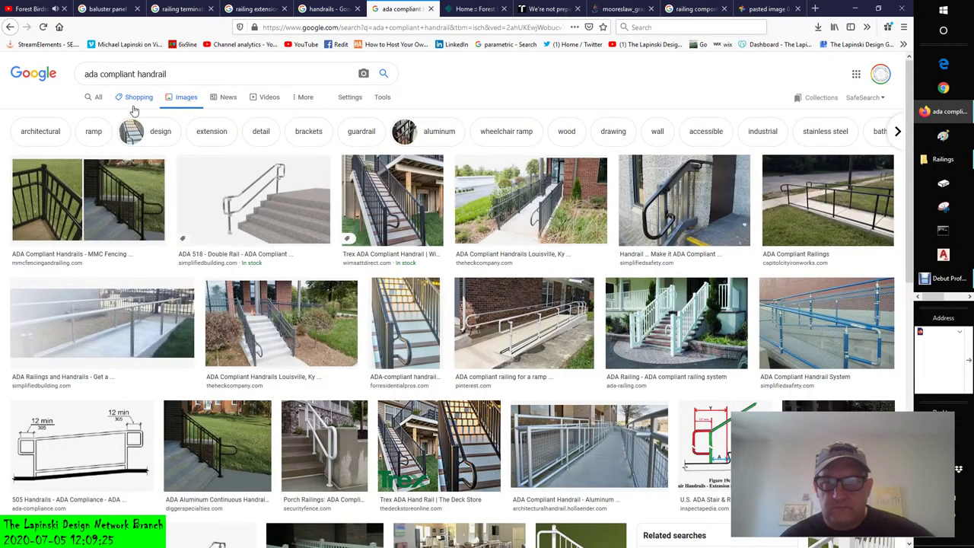
{"action": "scroll", "coordinate": [133, 107], "scroll_direction": "down", "scroll_amount": 2}
{"action": "scroll", "coordinate": [137, 112], "scroll_direction": "down", "scroll_amount": 3}
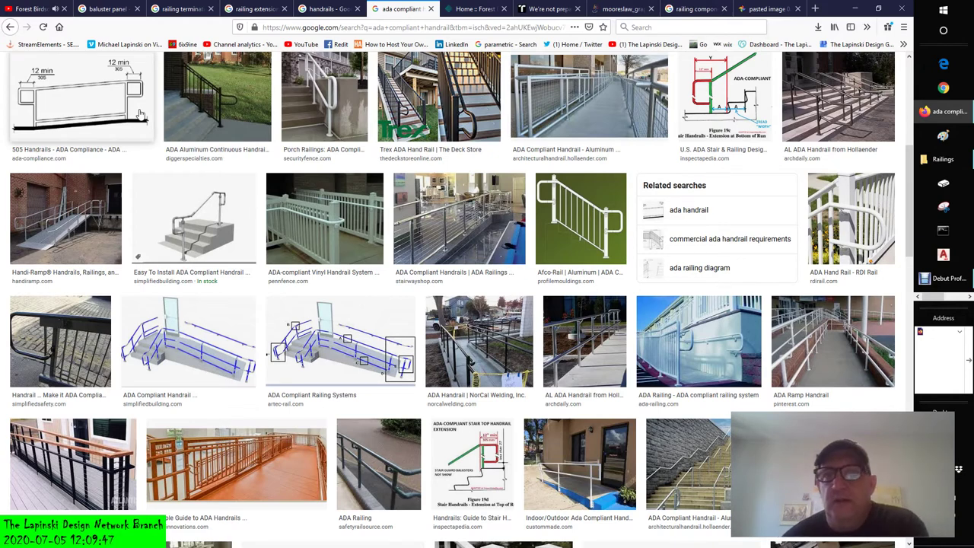
- Browse the ADA railing and ramp image results, then scroll back up
{"action": "scroll", "coordinate": [285, 255], "scroll_direction": "down", "scroll_amount": 3}
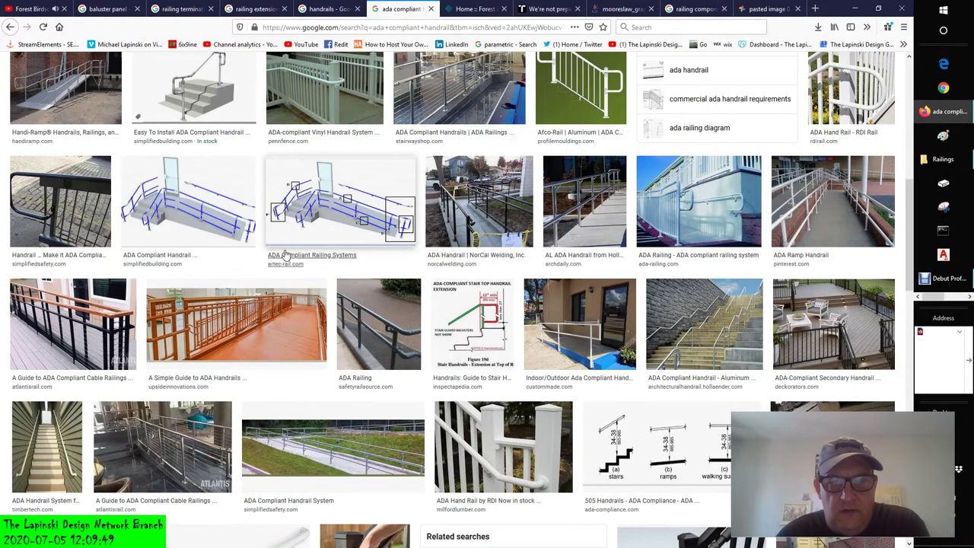
{"action": "scroll", "coordinate": [288, 253], "scroll_direction": "down", "scroll_amount": 3}
{"action": "scroll", "coordinate": [356, 242], "scroll_direction": "down", "scroll_amount": 2}
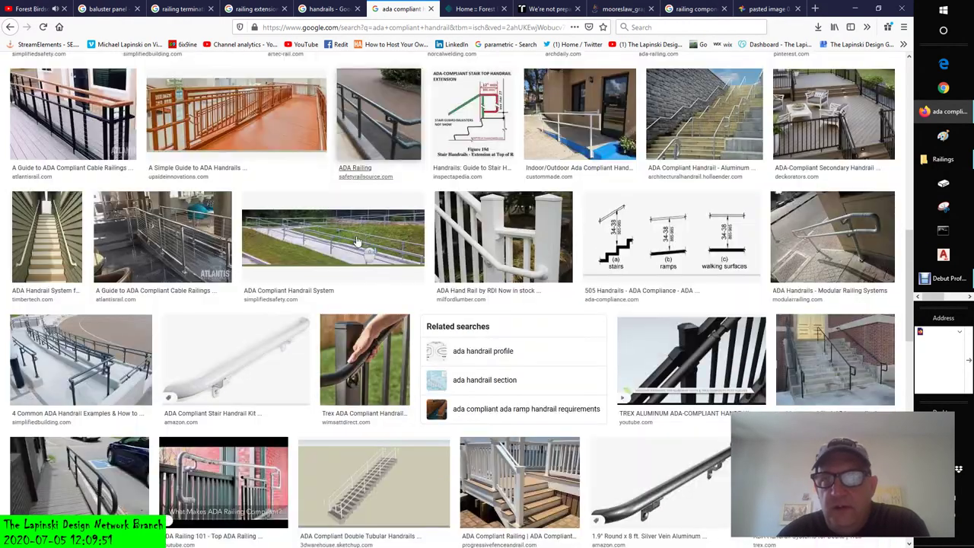
{"action": "scroll", "coordinate": [356, 241], "scroll_direction": "down", "scroll_amount": 1}
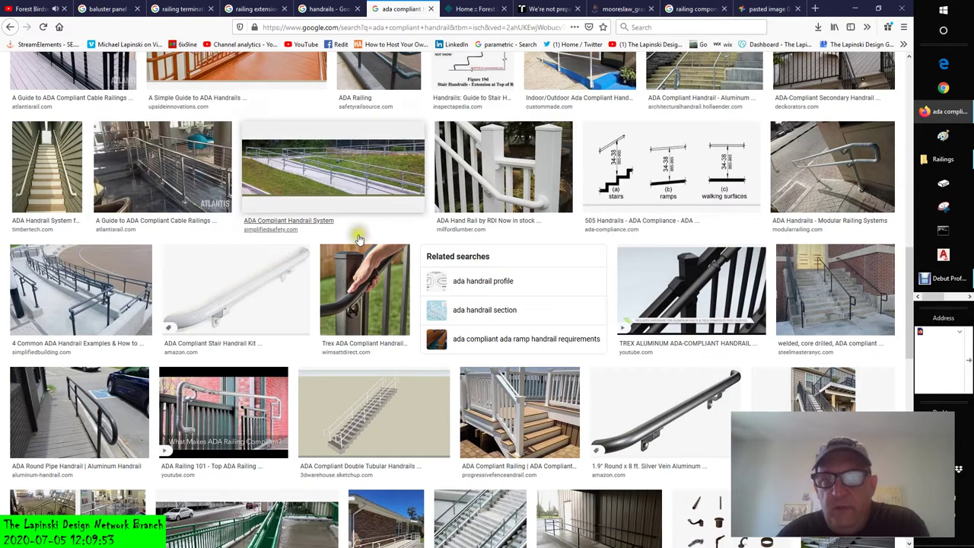
{"action": "scroll", "coordinate": [380, 228], "scroll_direction": "down", "scroll_amount": 1}
{"action": "scroll", "coordinate": [386, 226], "scroll_direction": "down", "scroll_amount": 2}
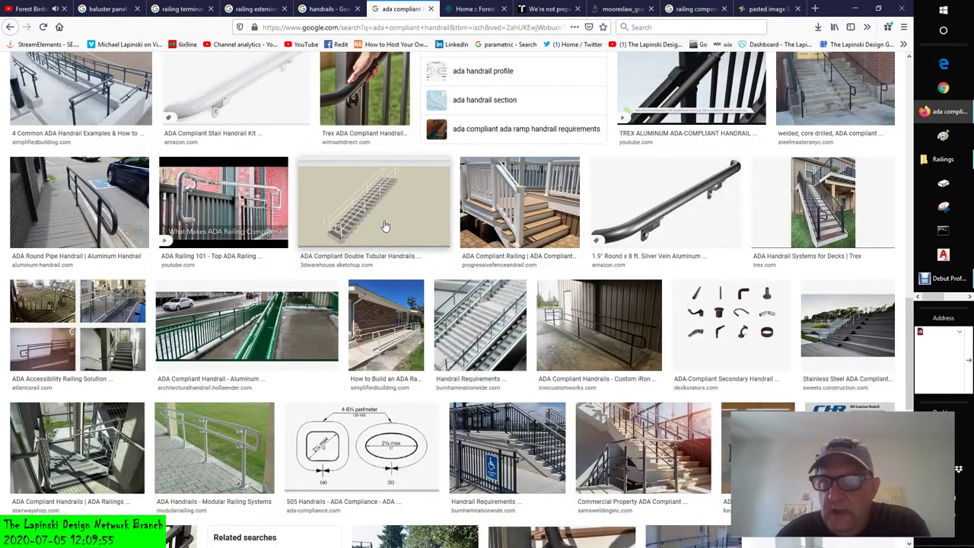
{"action": "scroll", "coordinate": [395, 220], "scroll_direction": "down", "scroll_amount": 1}
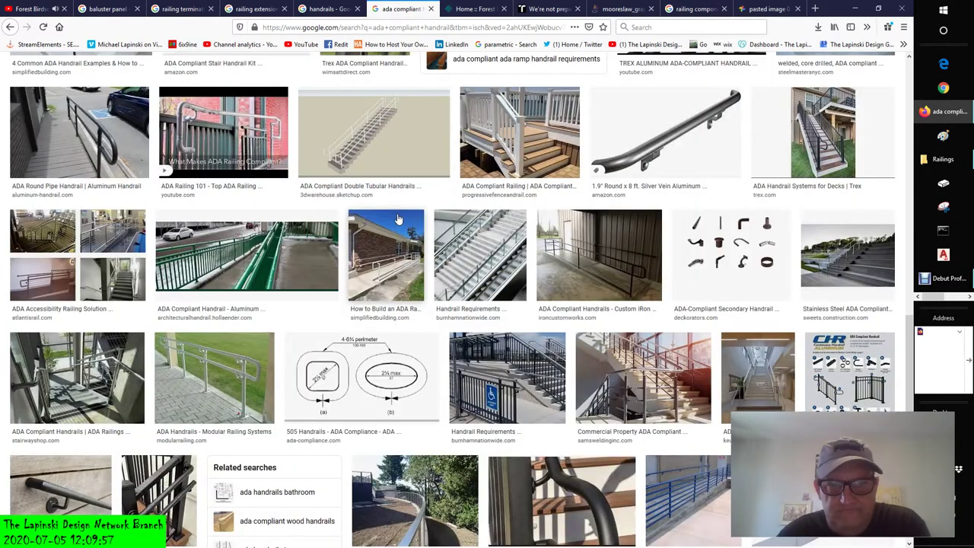
{"action": "scroll", "coordinate": [397, 219], "scroll_direction": "down", "scroll_amount": 2}
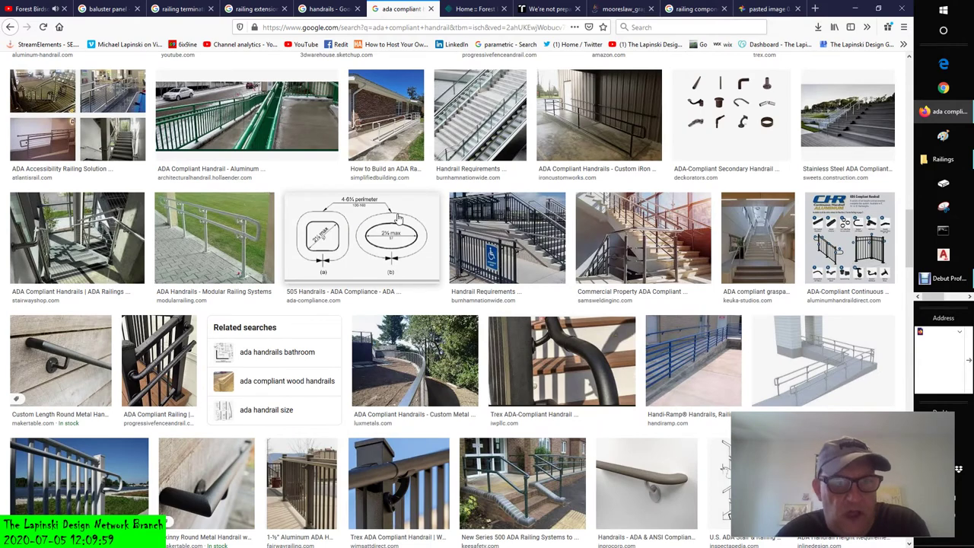
{"action": "scroll", "coordinate": [397, 219], "scroll_direction": "down", "scroll_amount": 1}
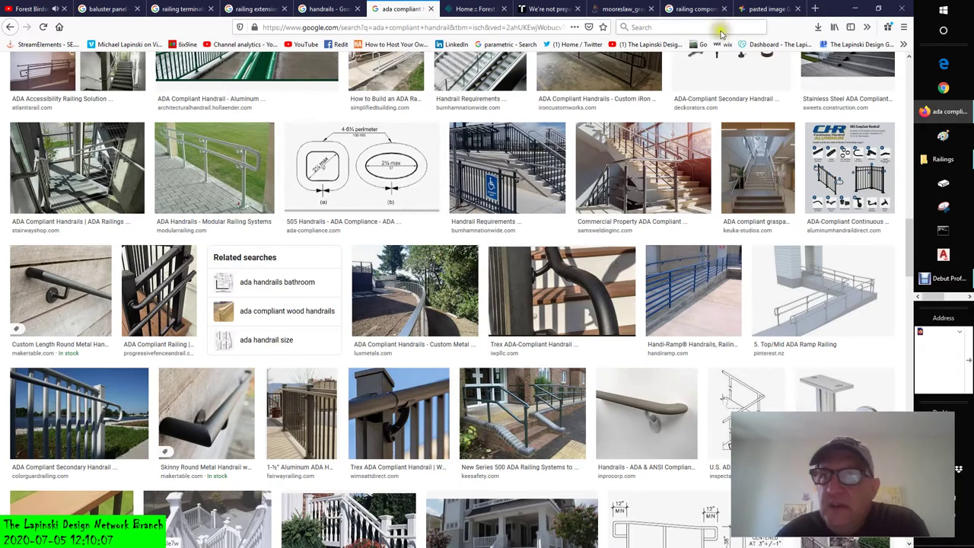
{"action": "scroll", "coordinate": [578, 395], "scroll_direction": "down", "scroll_amount": 10}
{"action": "scroll", "coordinate": [568, 395], "scroll_direction": "up", "scroll_amount": 5}
{"action": "scroll", "coordinate": [568, 395], "scroll_direction": "up", "scroll_amount": 15}
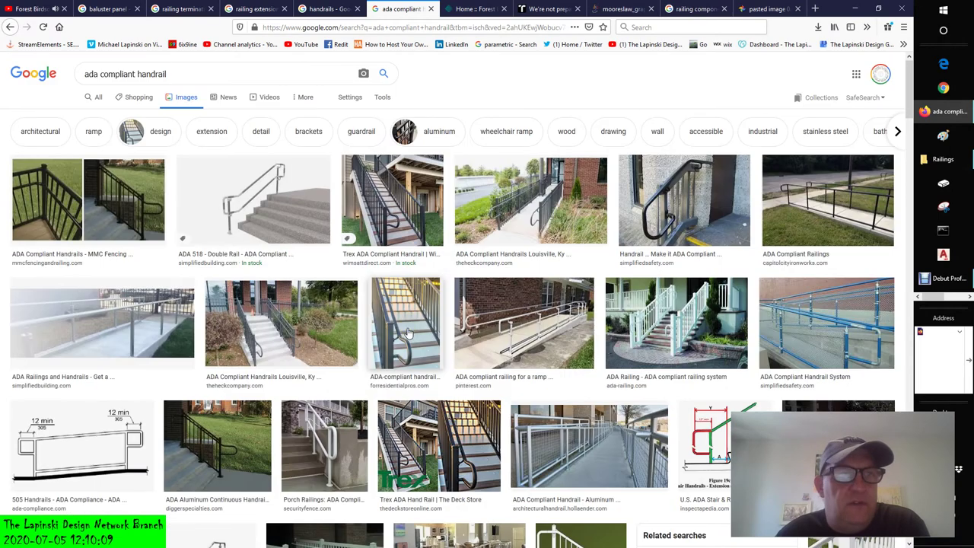
- Search 'americans with disabilities act' as web results and scroll to the Wikipedia entry
{"action": "left_click_drag", "start_coordinate": [180, 73], "coordinate": [31, 72]}
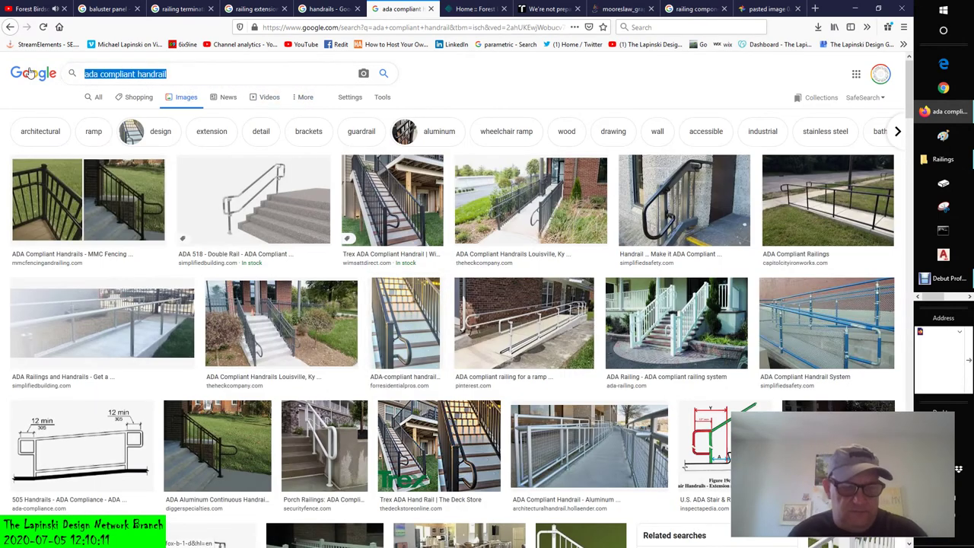
{"action": "type", "text": "america"}
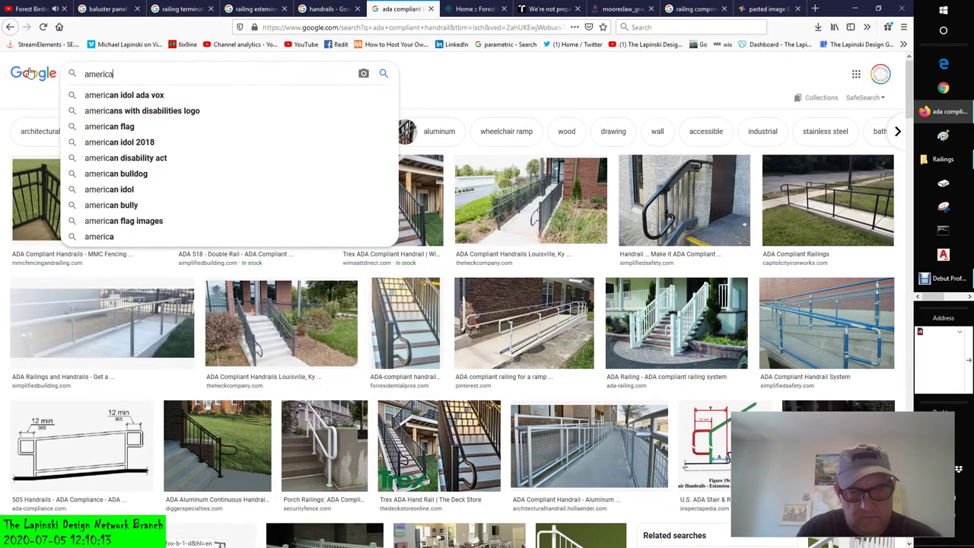
{"action": "type", "text": "ns with disabili"}
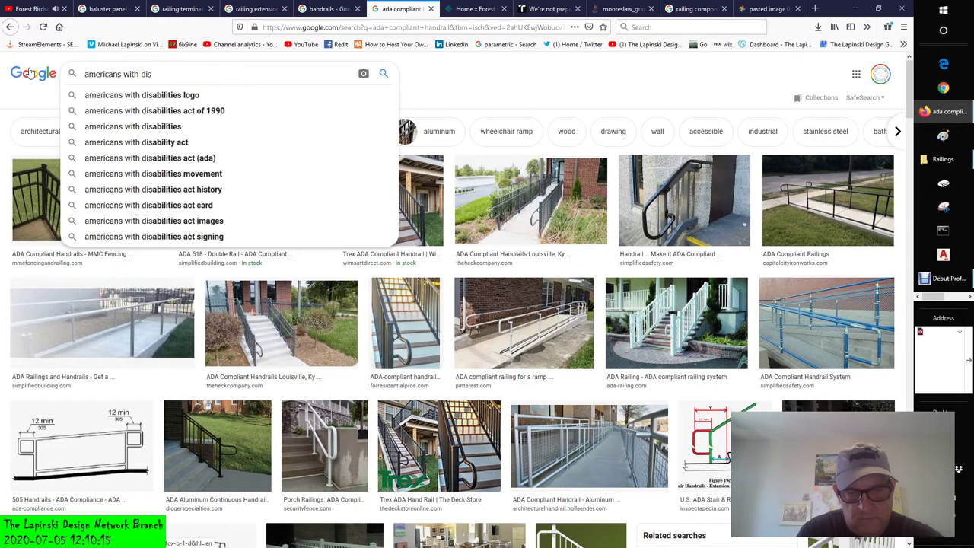
{"action": "type", "text": "ties act"}
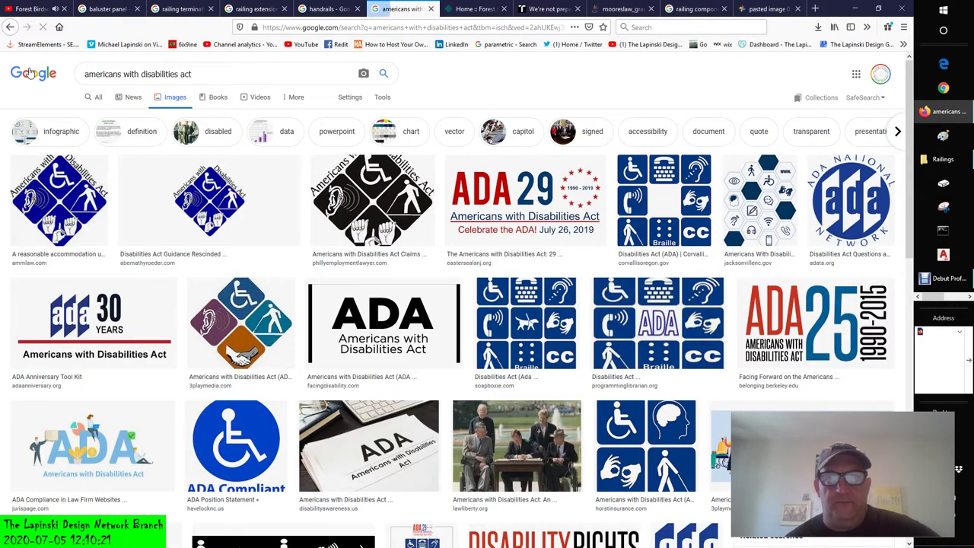
{"action": "left_click", "coordinate": [97, 100]}
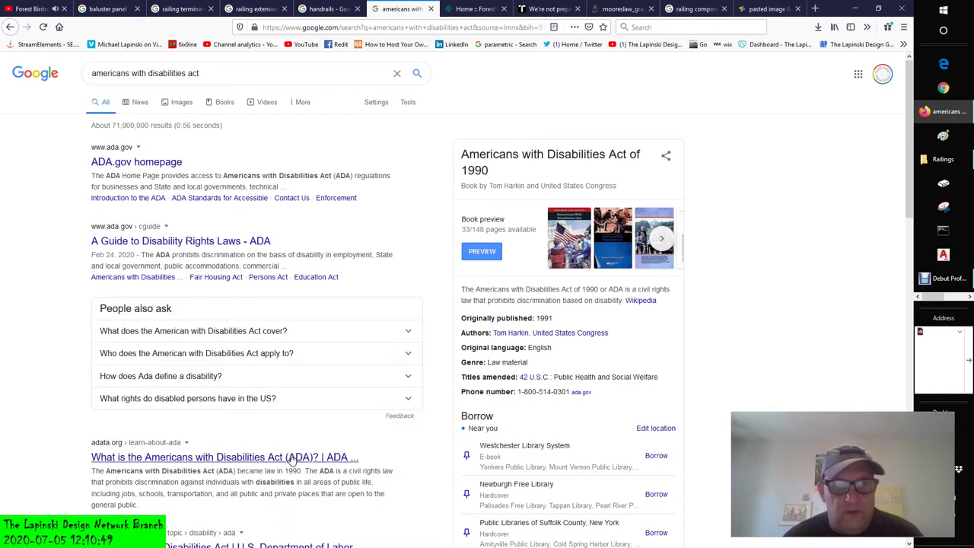
{"action": "scroll", "coordinate": [292, 459], "scroll_direction": "down", "scroll_amount": 2}
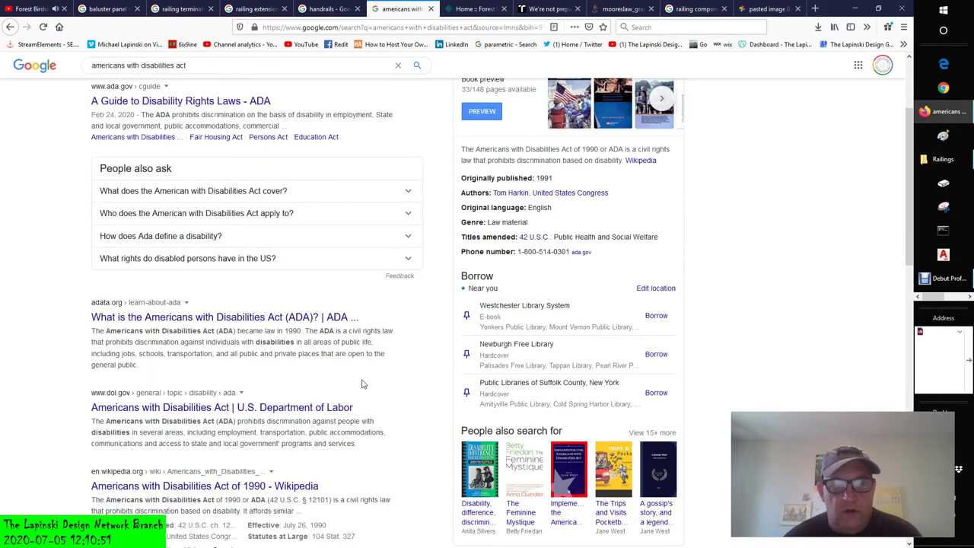
{"action": "scroll", "coordinate": [368, 375], "scroll_direction": "down", "scroll_amount": 1}
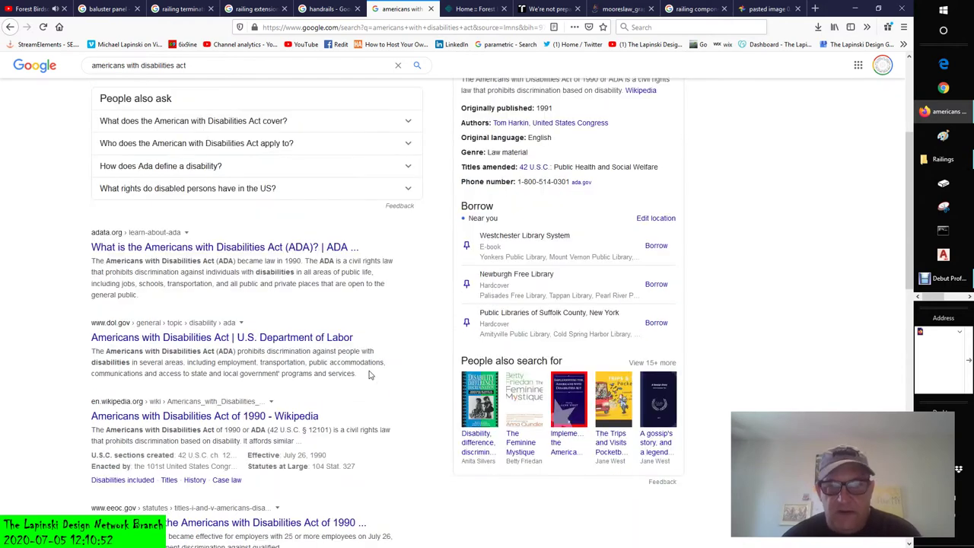
- Read the Wikipedia article on the ADA of 1990, then return to Revit's type properties
{"action": "left_click", "coordinate": [226, 417]}
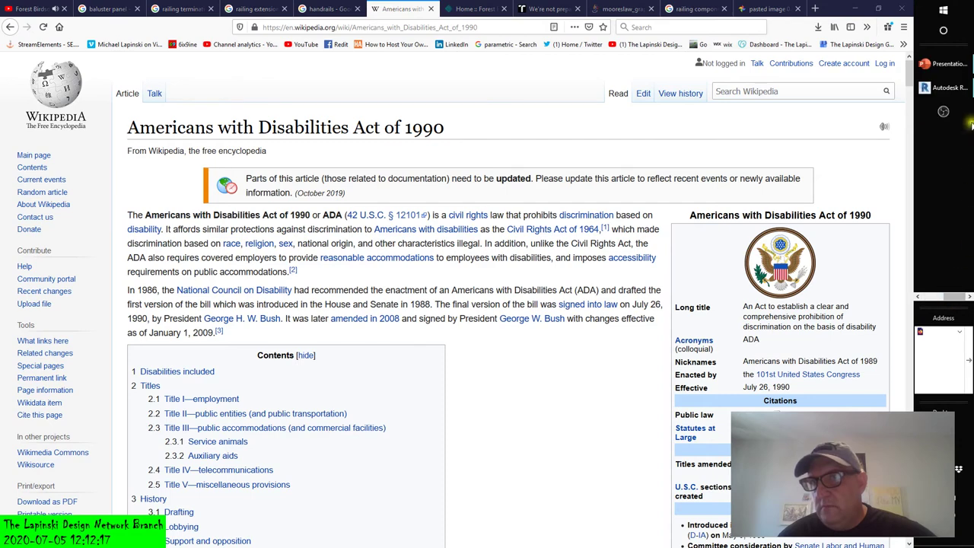
{"action": "left_click", "coordinate": [937, 90]}
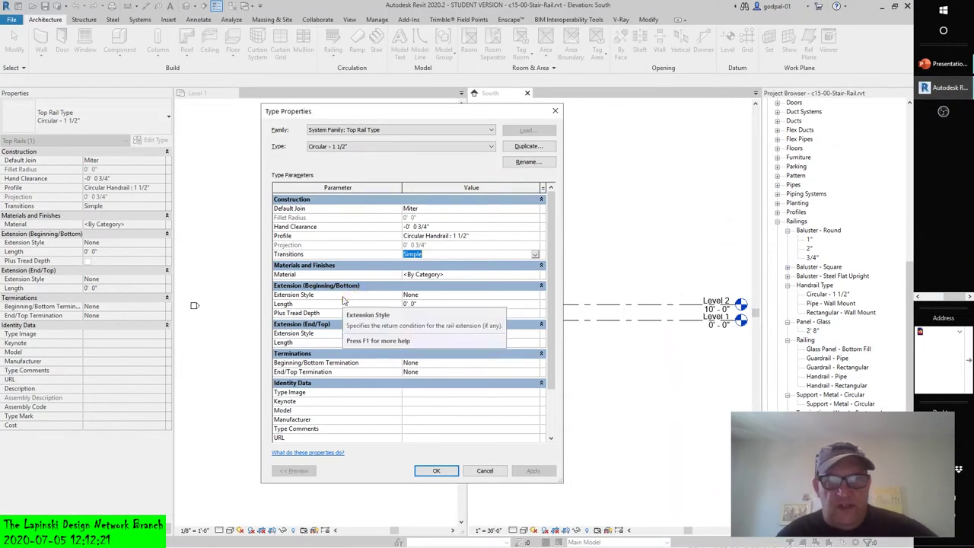
- Keep the beginning extension style at None and cancel the Circular - 1 1/2" top rail properties
{"action": "left_click", "coordinate": [458, 295]}
{"action": "left_click", "coordinate": [535, 297]}
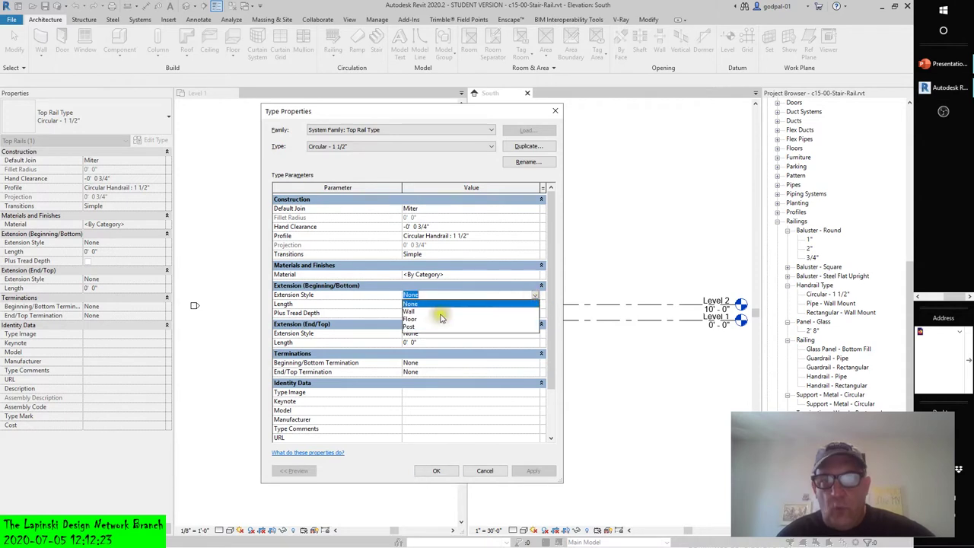
{"action": "left_click", "coordinate": [410, 303]}
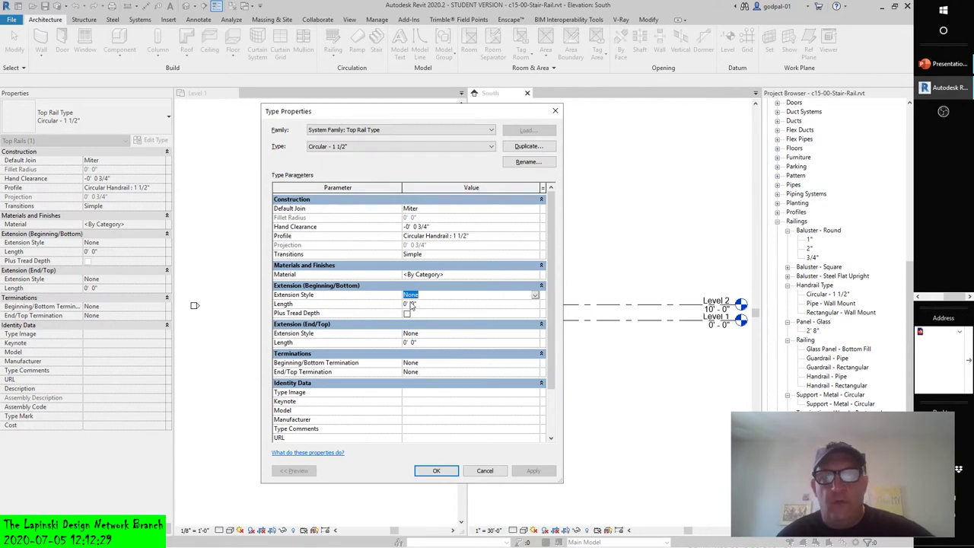
{"action": "left_click", "coordinate": [481, 471]}
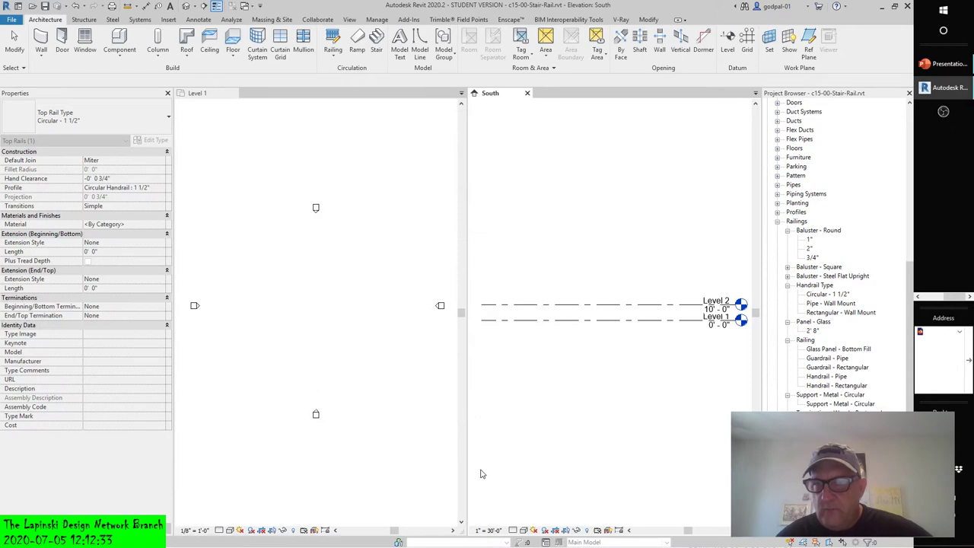
- Sketch a 56' Guardrail - Pipe railing on Level 1 and center it in the South elevation
{"action": "left_click", "coordinate": [304, 290]}
{"action": "left_click", "coordinate": [521, 319]}
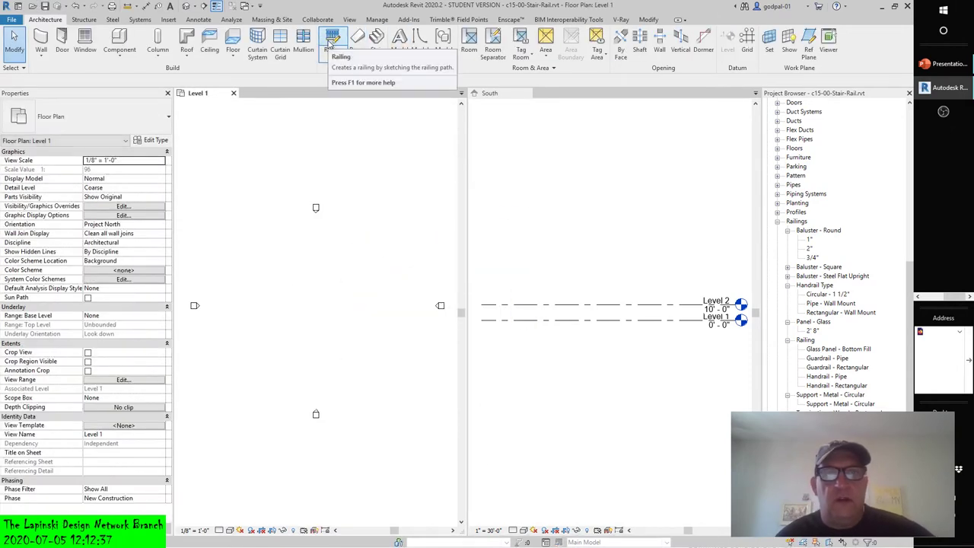
{"action": "left_click", "coordinate": [330, 44]}
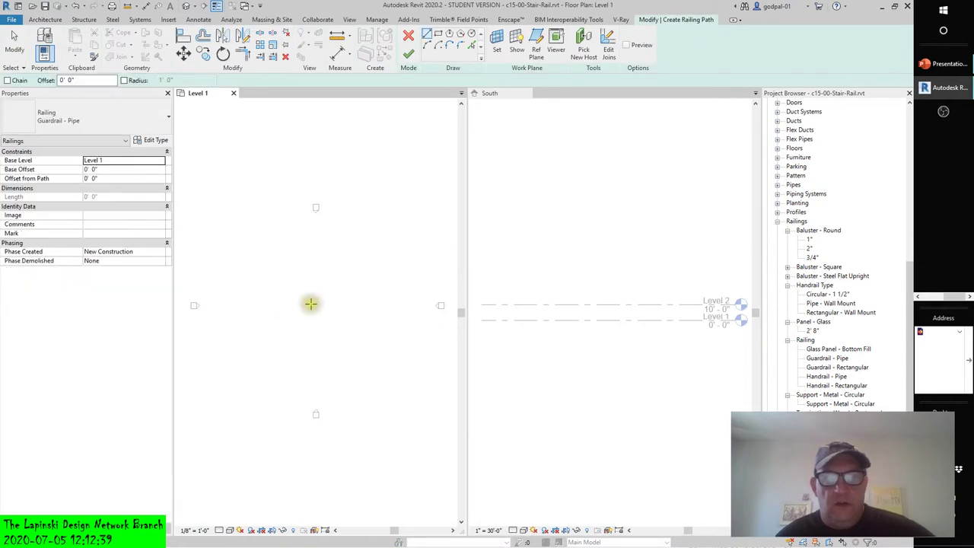
{"action": "left_click", "coordinate": [273, 304]}
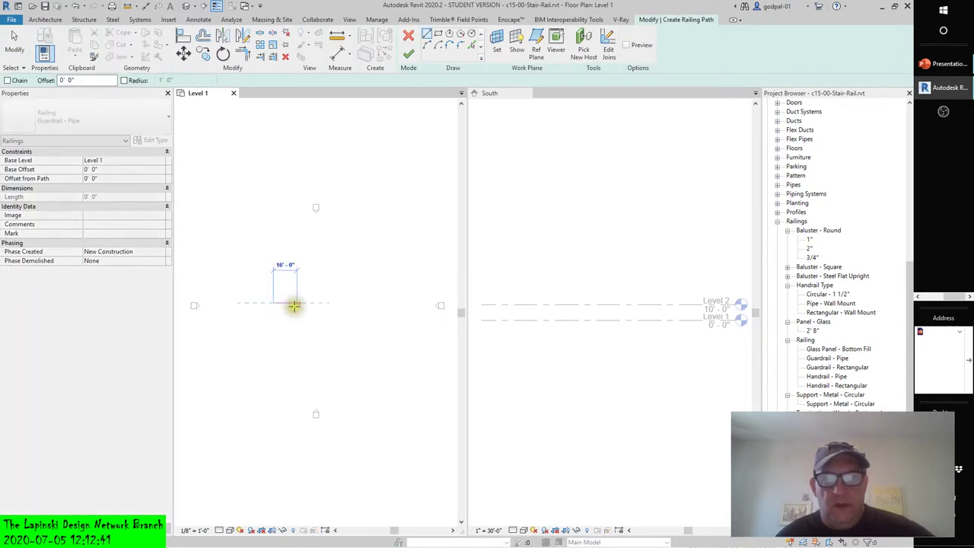
{"action": "left_click", "coordinate": [355, 302]}
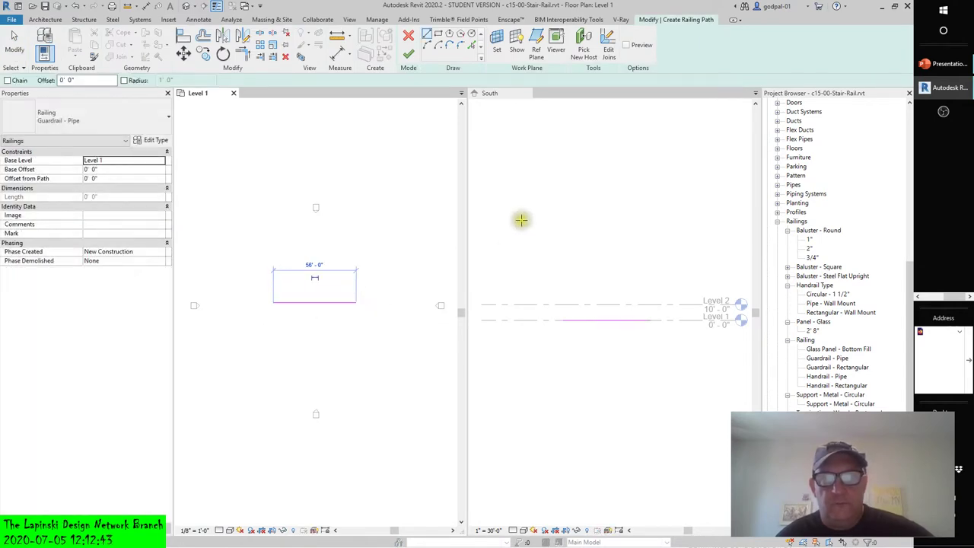
{"action": "left_click", "coordinate": [409, 54]}
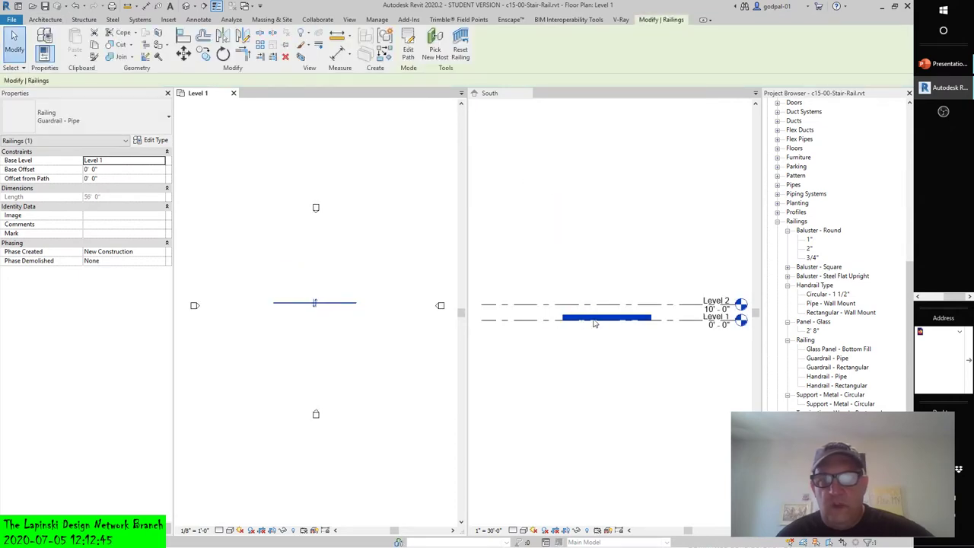
{"action": "scroll", "coordinate": [594, 323], "scroll_direction": "up", "scroll_amount": 6}
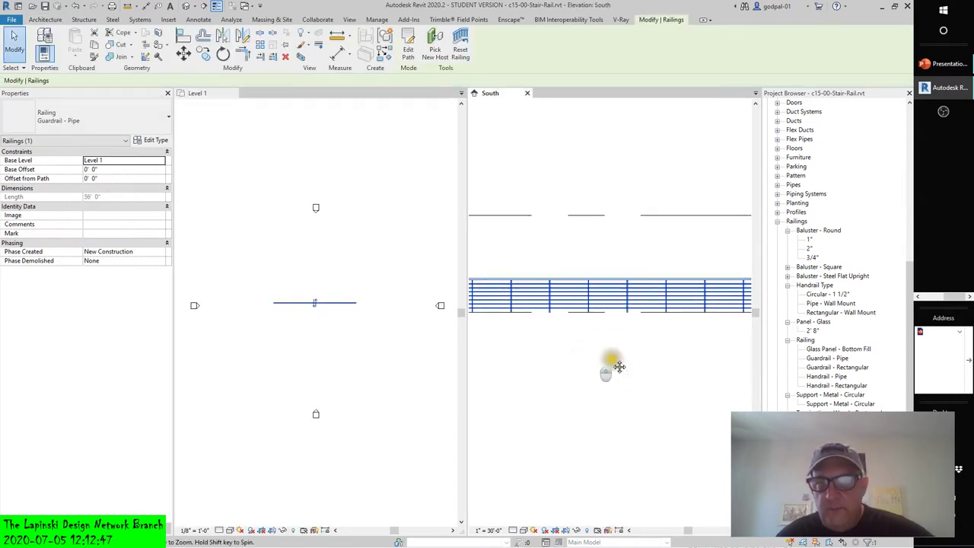
{"action": "middle_click_drag", "start_coordinate": [619, 367], "coordinate": [645, 385]}
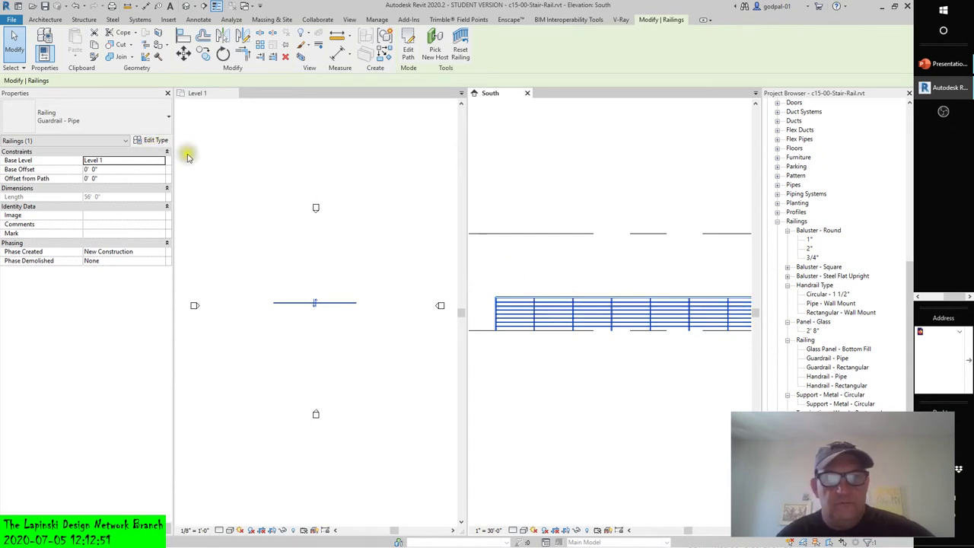
- Open Guardrail - Pipe type properties with 3D preview and its Rail Structure rail list
{"action": "left_click", "coordinate": [155, 140]}
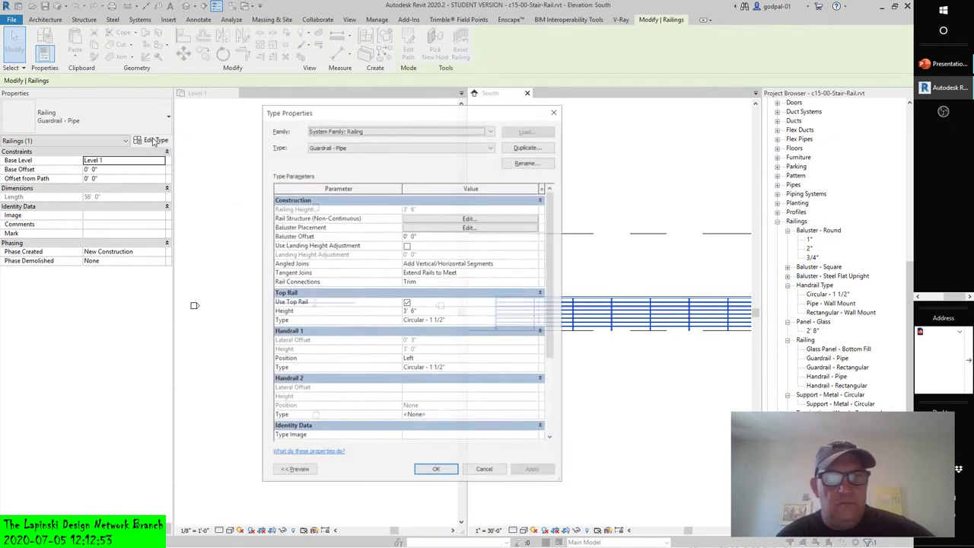
{"action": "left_click", "coordinate": [294, 470]}
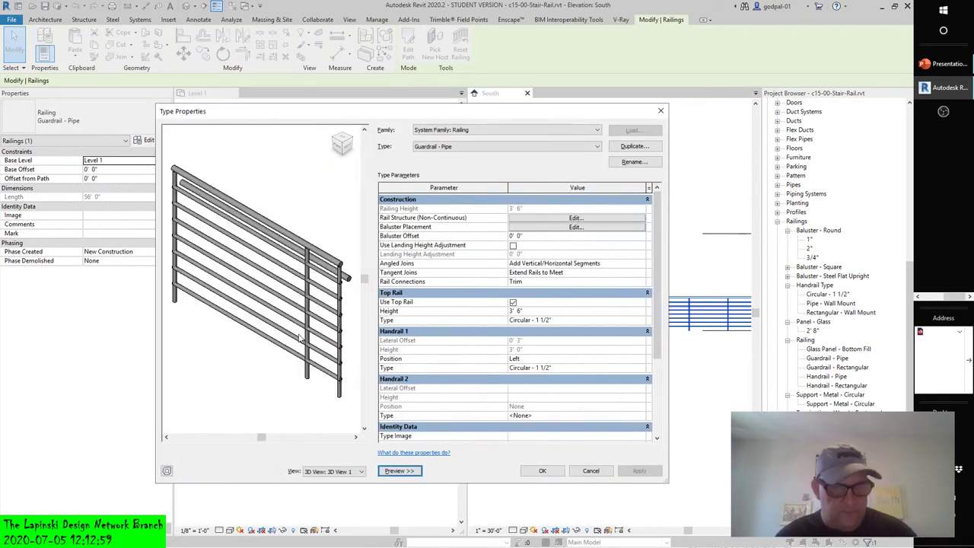
{"action": "left_click", "coordinate": [576, 219]}
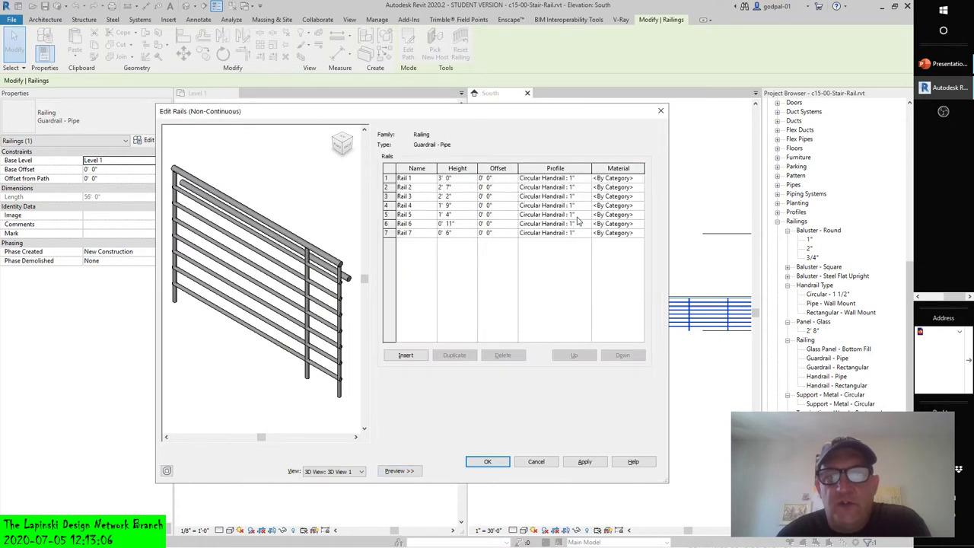
- Step through Rails 1 to 7, highlighting each in the preview
{"action": "left_click", "coordinate": [386, 178]}
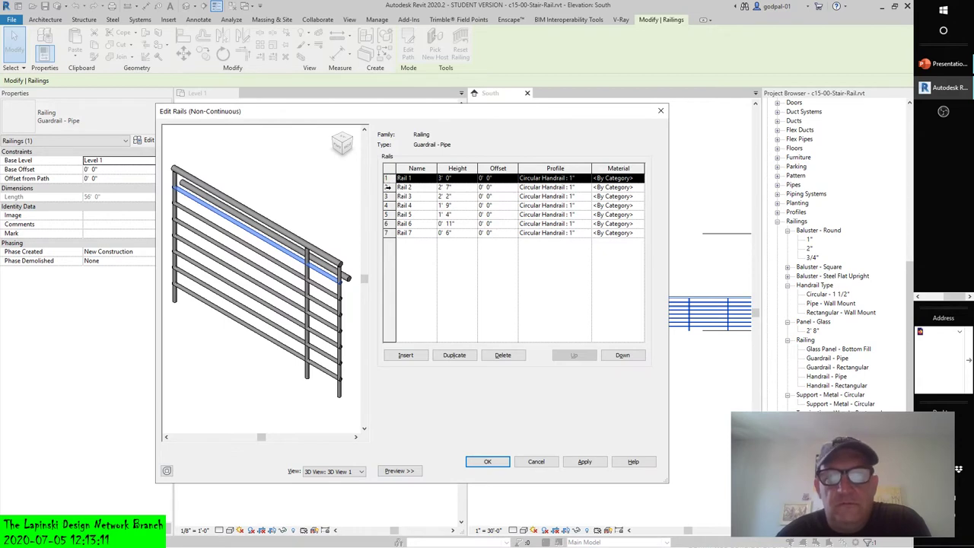
{"action": "left_click", "coordinate": [387, 187]}
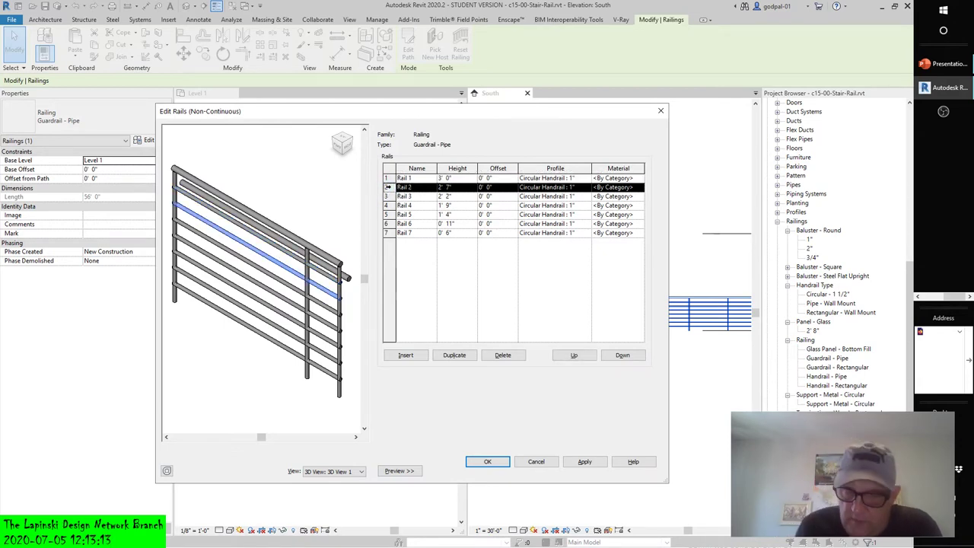
{"action": "key", "text": "Down"}
{"action": "key", "text": "Down"}
{"action": "key", "text": "Down"}
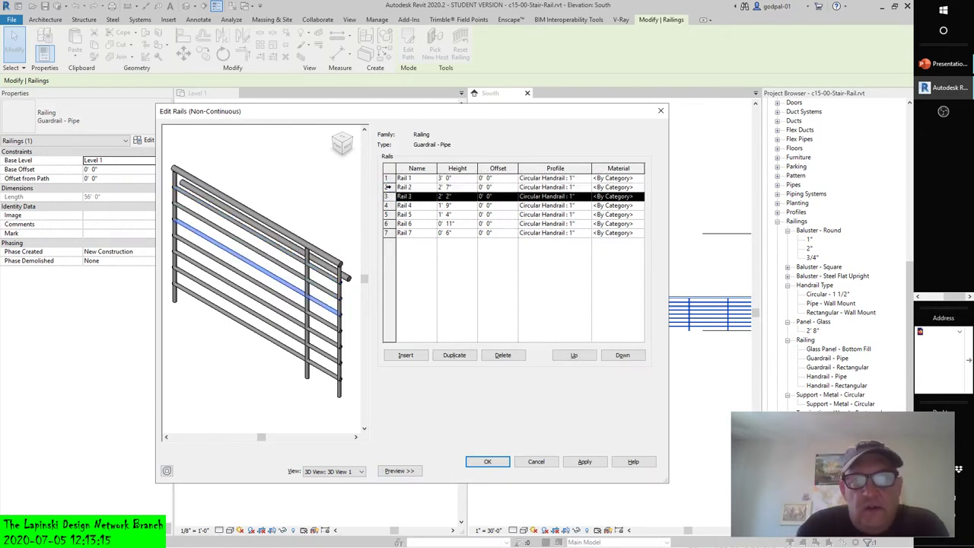
{"action": "key", "text": "Down"}
{"action": "key", "text": "Down"}
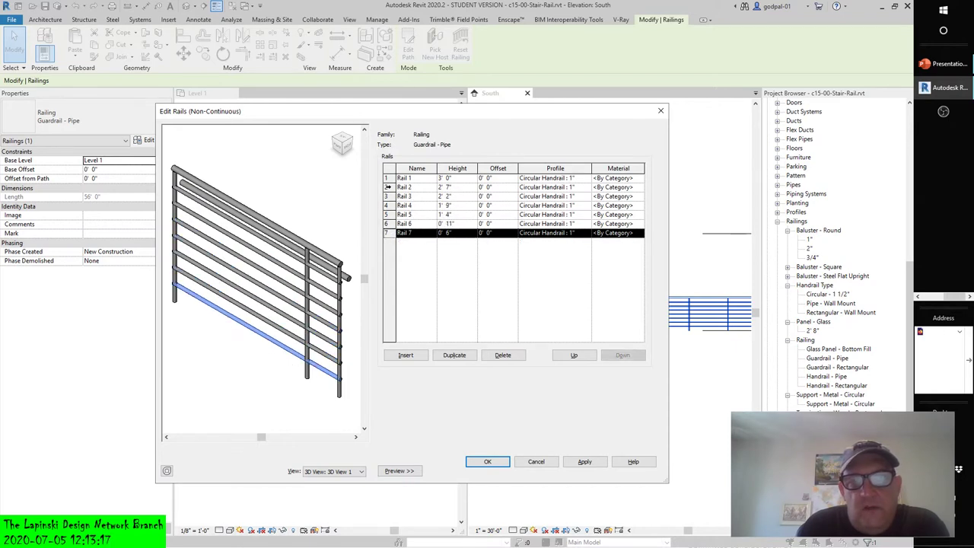
{"action": "key", "text": "Up"}
{"action": "key", "text": "Up"}
{"action": "key", "text": "Up"}
{"action": "key", "text": "Up"}
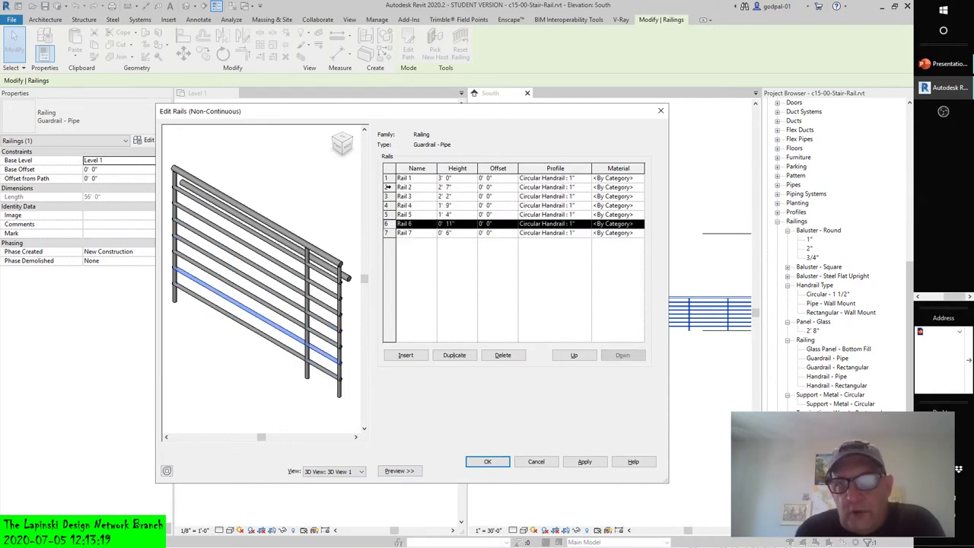
{"action": "key", "text": "Up"}
{"action": "key", "text": "Up"}
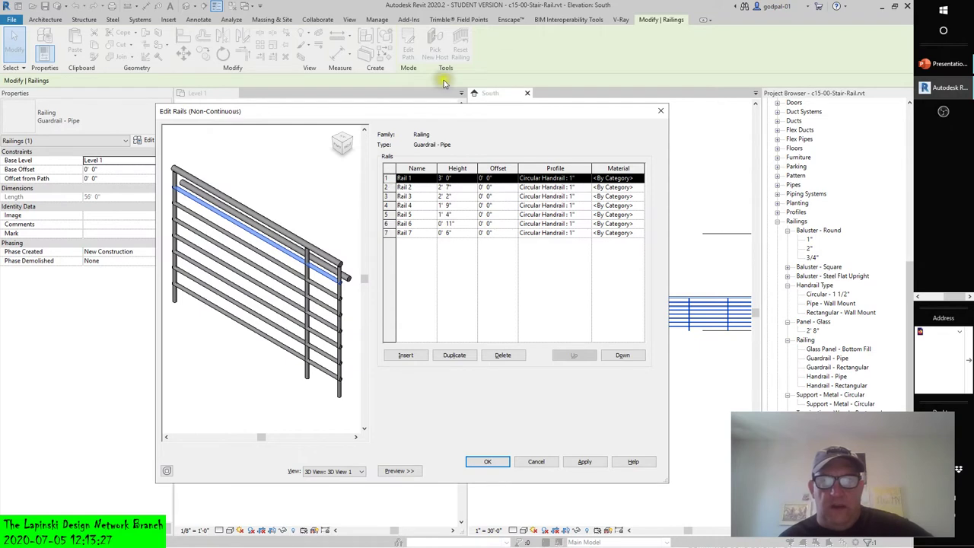
- Apply an elliptical handrail profile to Rail 1 and a rectangular handrail to Rail 2
{"action": "left_click", "coordinate": [586, 179]}
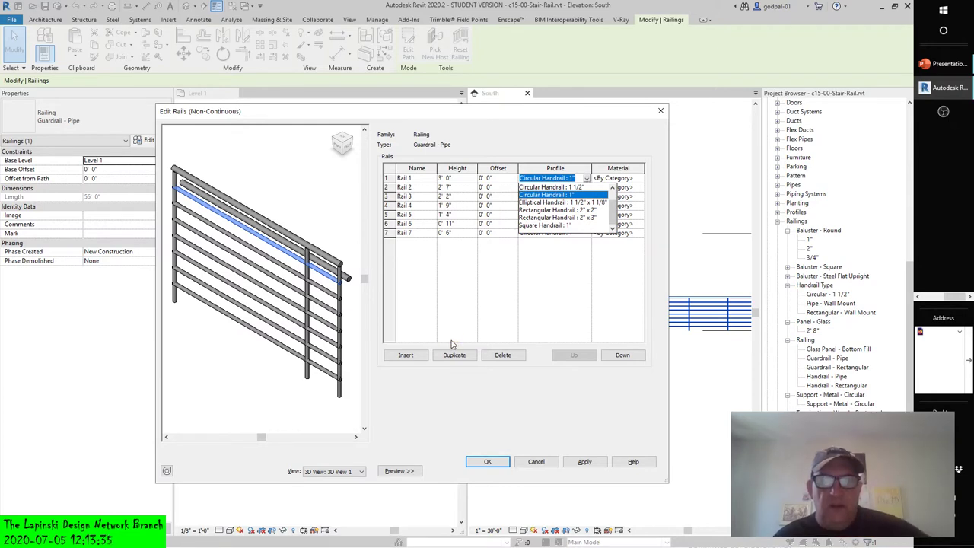
{"action": "left_click", "coordinate": [538, 203]}
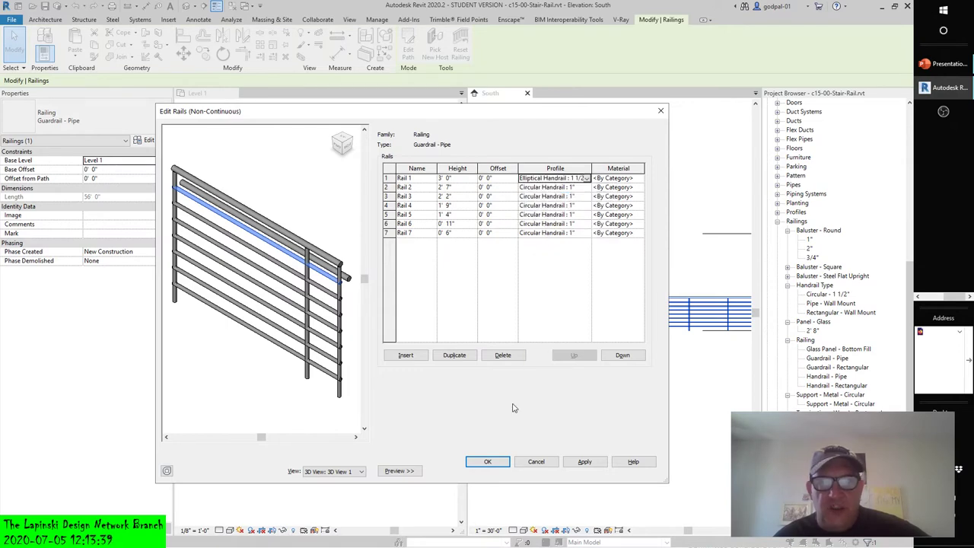
{"action": "scroll", "coordinate": [346, 298], "scroll_direction": "up", "scroll_amount": 5}
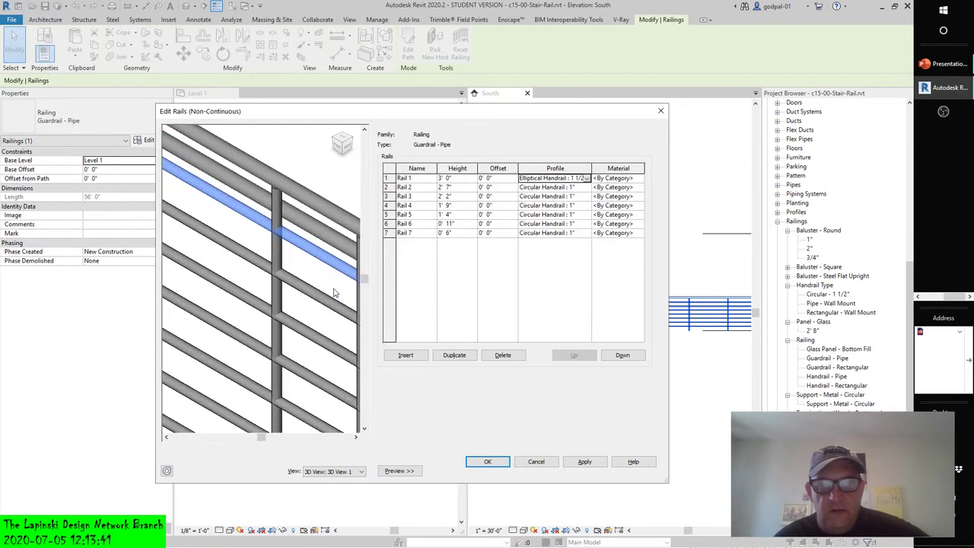
{"action": "scroll", "coordinate": [205, 287], "scroll_direction": "up", "scroll_amount": 4}
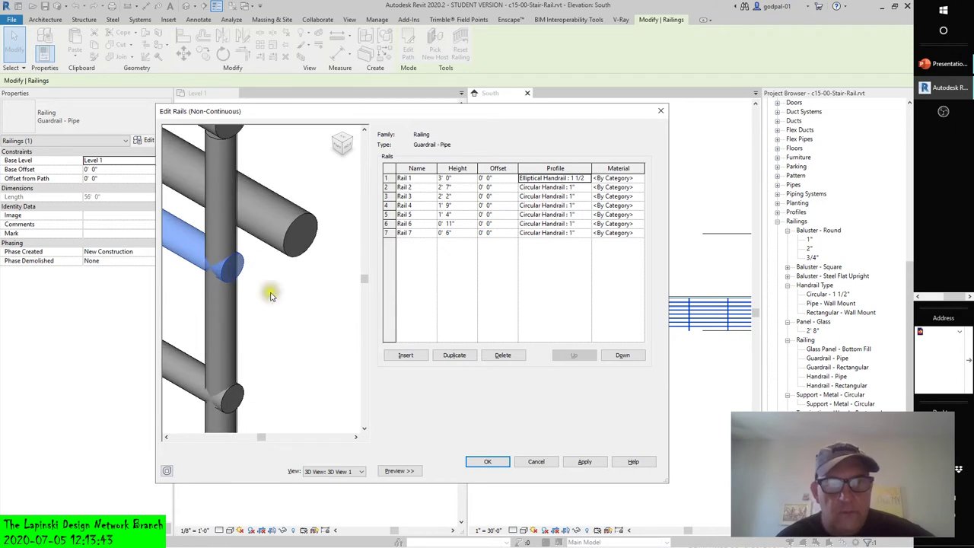
{"action": "left_click", "coordinate": [587, 187]}
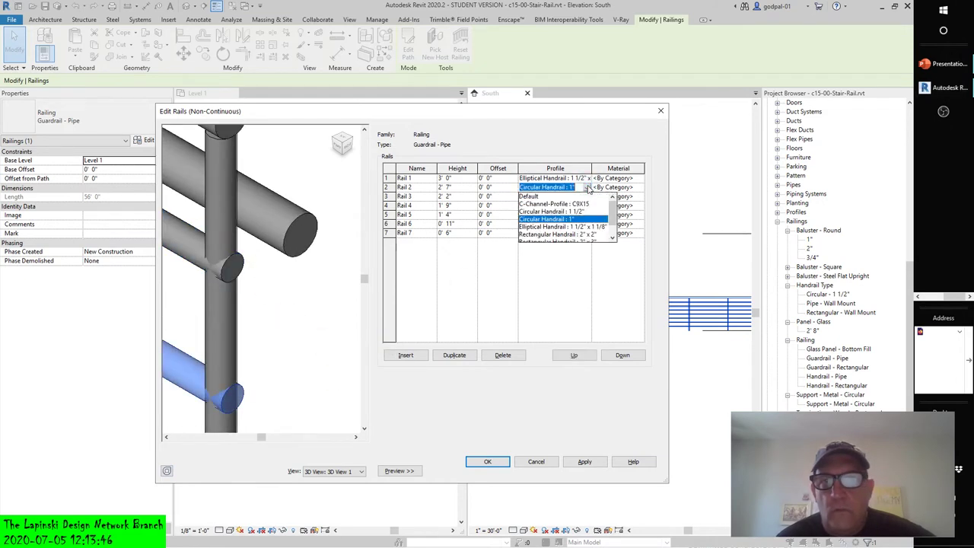
{"action": "left_click", "coordinate": [538, 234]}
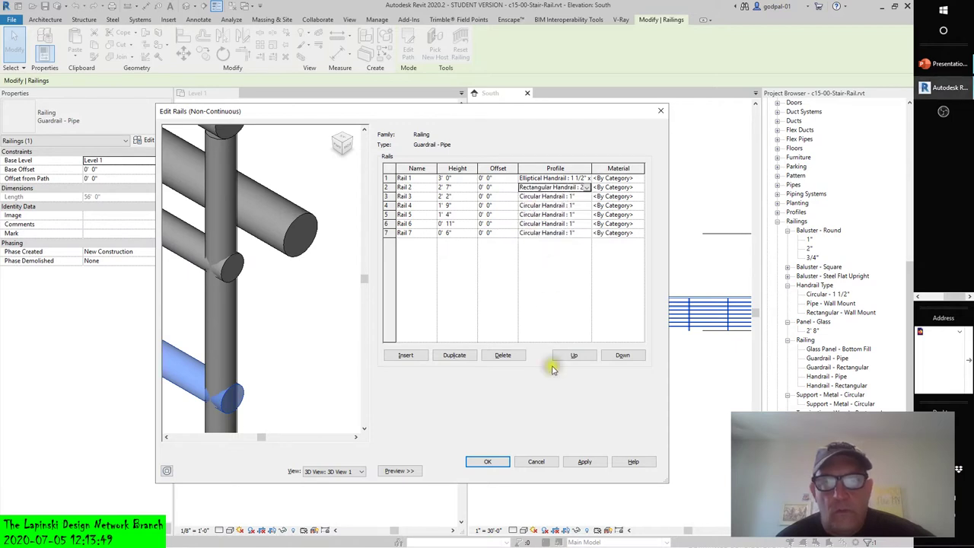
{"action": "left_click", "coordinate": [584, 461]}
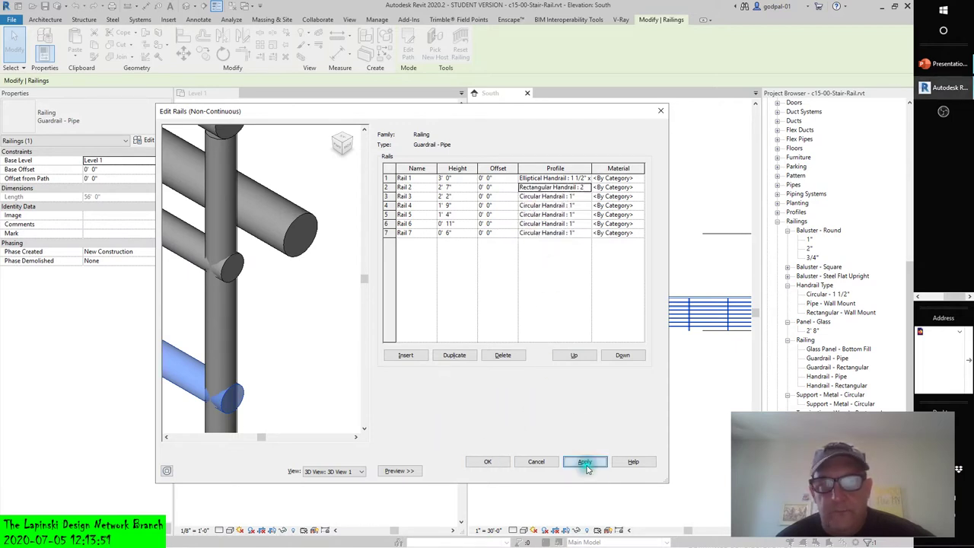
- Preview Rail 1 as C-Channel C9X15, then change it to Circular Handrail 1 1/2"
{"action": "scroll", "coordinate": [265, 320], "scroll_direction": "up", "scroll_amount": 3}
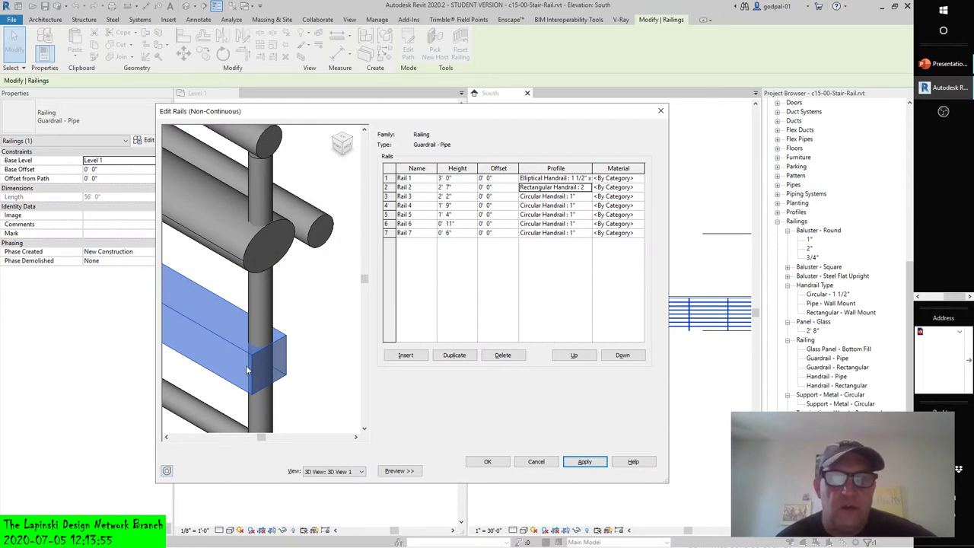
{"action": "left_click", "coordinate": [588, 178]}
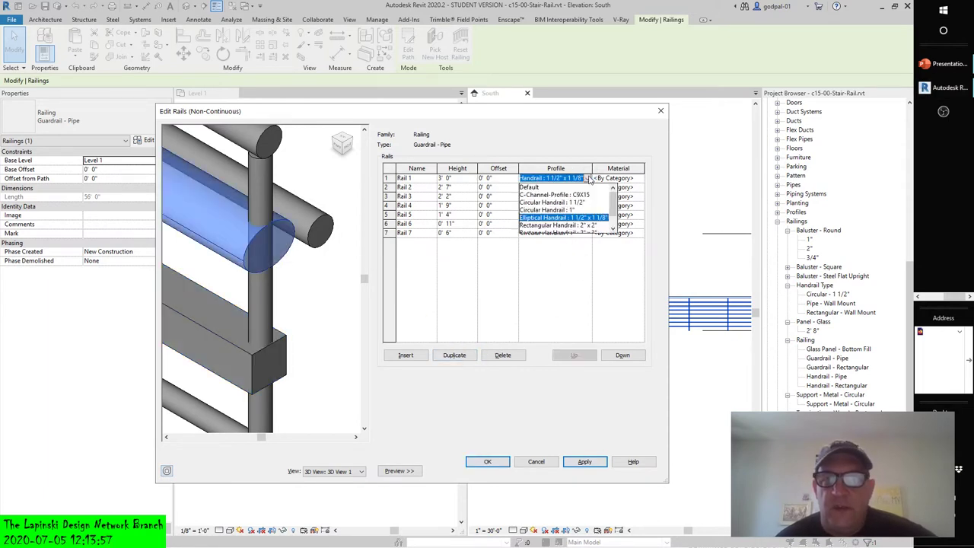
{"action": "left_click", "coordinate": [552, 195]}
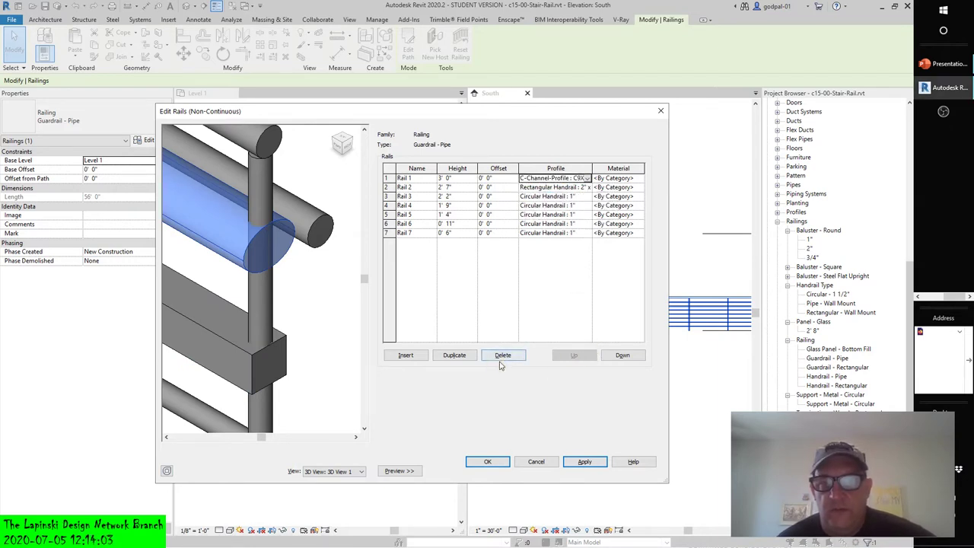
{"action": "left_click", "coordinate": [584, 461]}
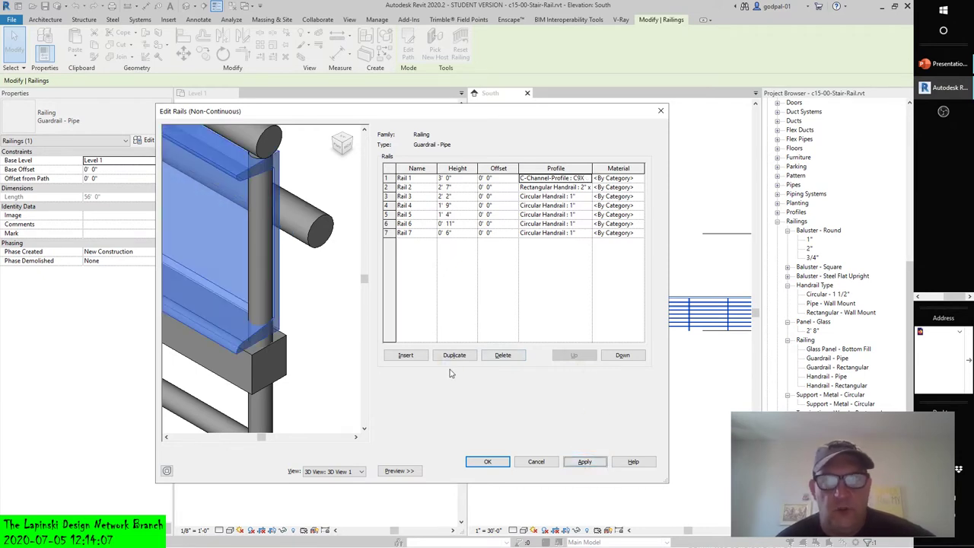
{"action": "left_click", "coordinate": [588, 179]}
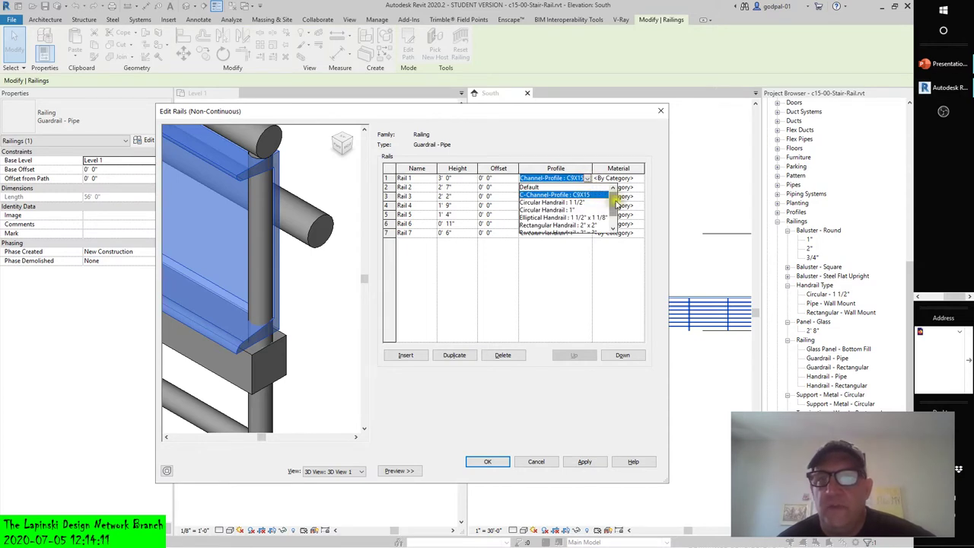
{"action": "left_click", "coordinate": [559, 204]}
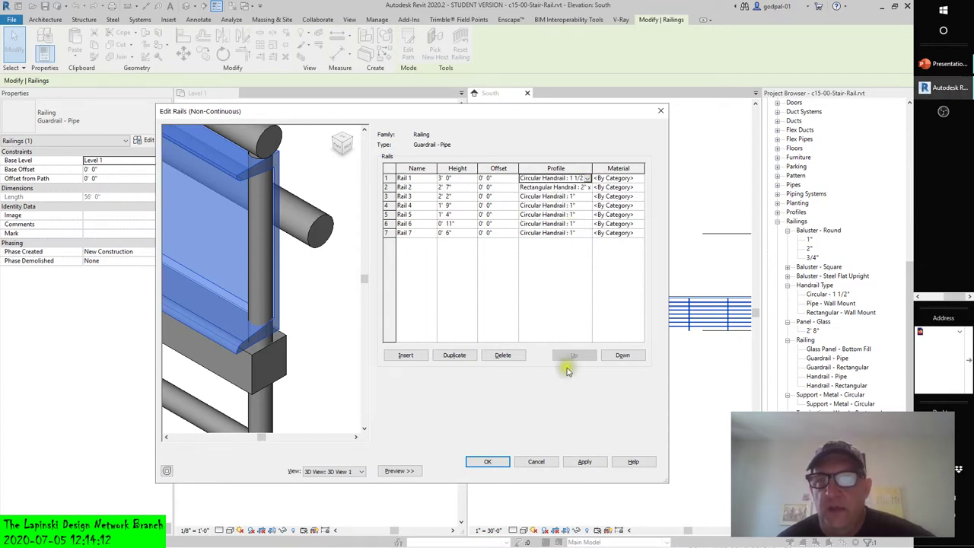
- Set Rails 2 and 1 to Circular Handrail : 1" and apply to the preview
{"action": "left_click", "coordinate": [585, 461]}
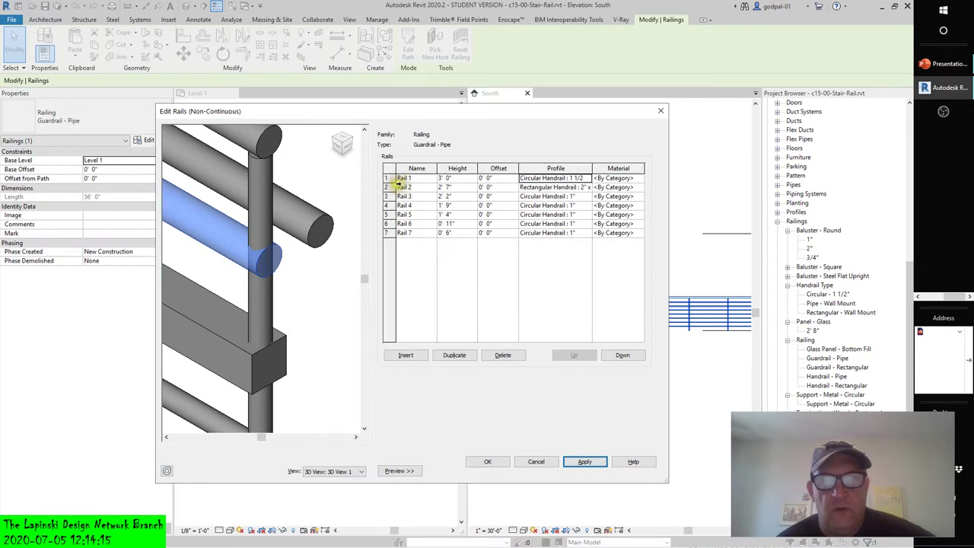
{"action": "left_click", "coordinate": [586, 188]}
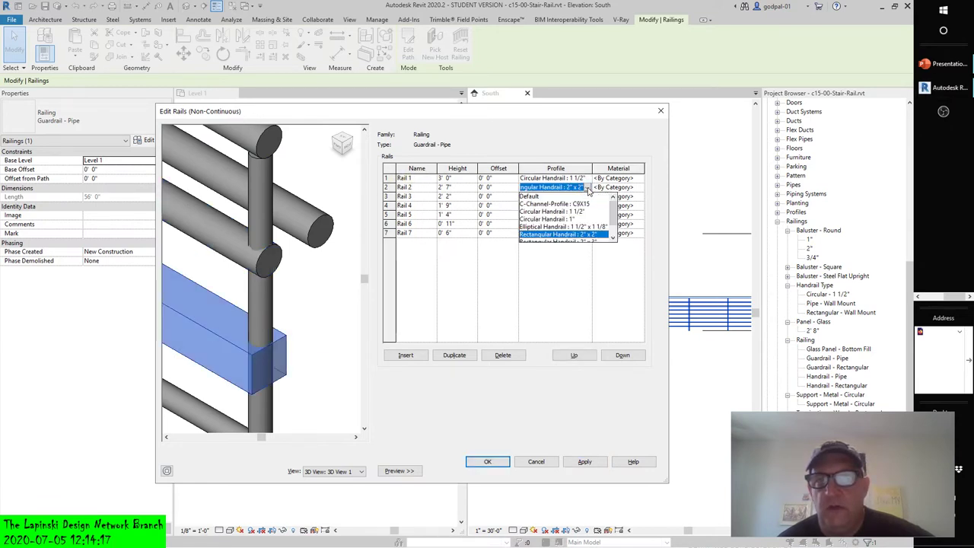
{"action": "left_click", "coordinate": [581, 219]}
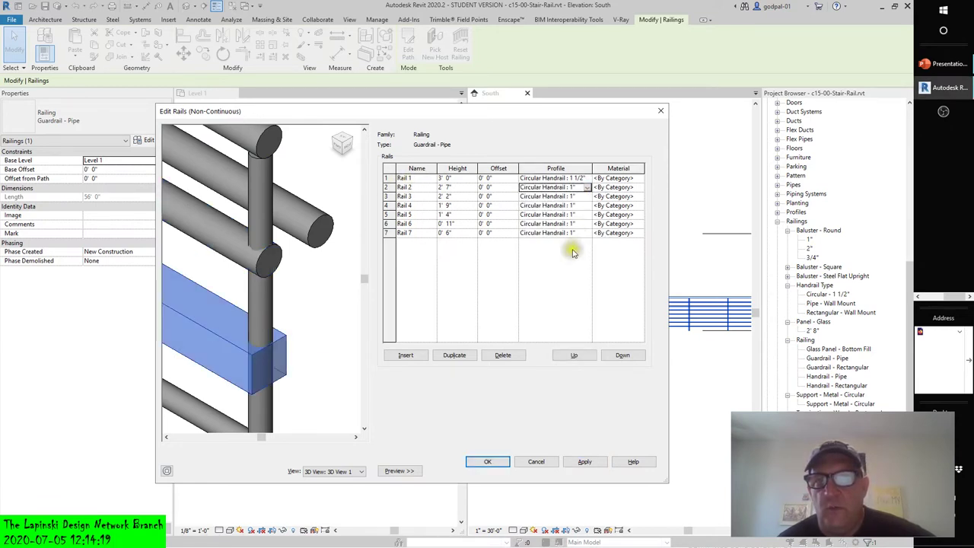
{"action": "left_click", "coordinate": [578, 178]}
{"action": "left_click", "coordinate": [586, 178]}
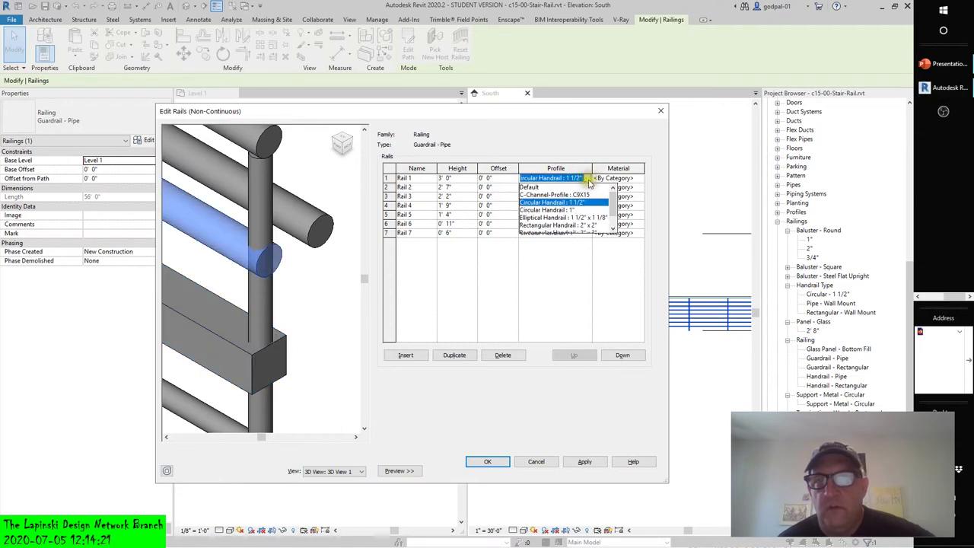
{"action": "left_click", "coordinate": [561, 211]}
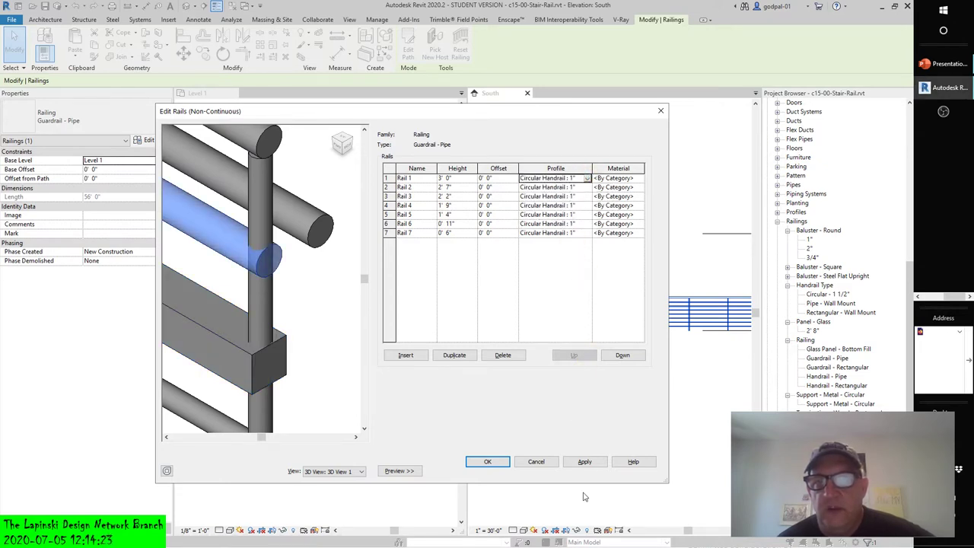
{"action": "left_click", "coordinate": [583, 461]}
- Zoom the preview out, then commit the rails and close the railing dialogs
{"action": "scroll", "coordinate": [230, 304], "scroll_direction": "down", "scroll_amount": 5}
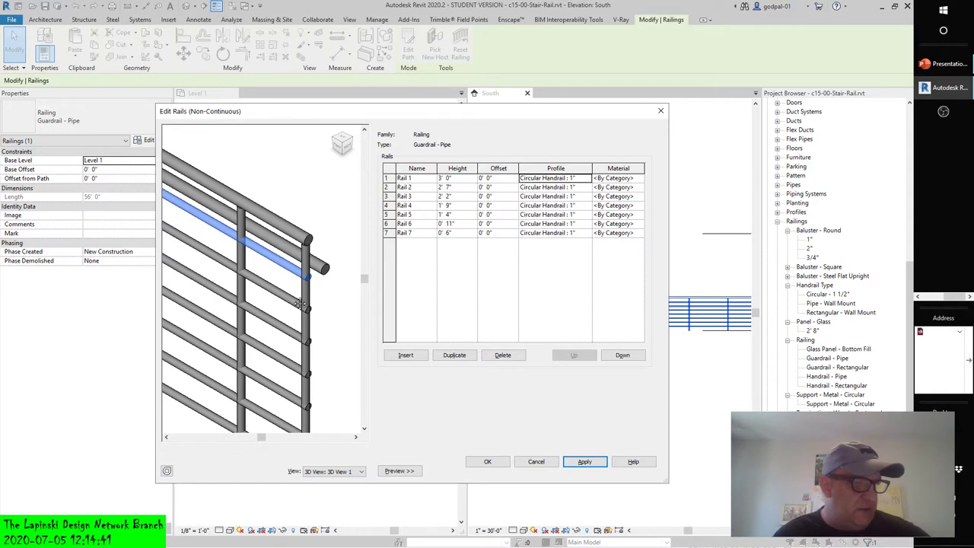
{"action": "left_click", "coordinate": [535, 461]}
{"action": "left_click", "coordinate": [513, 302]}
{"action": "left_click", "coordinate": [592, 470]}
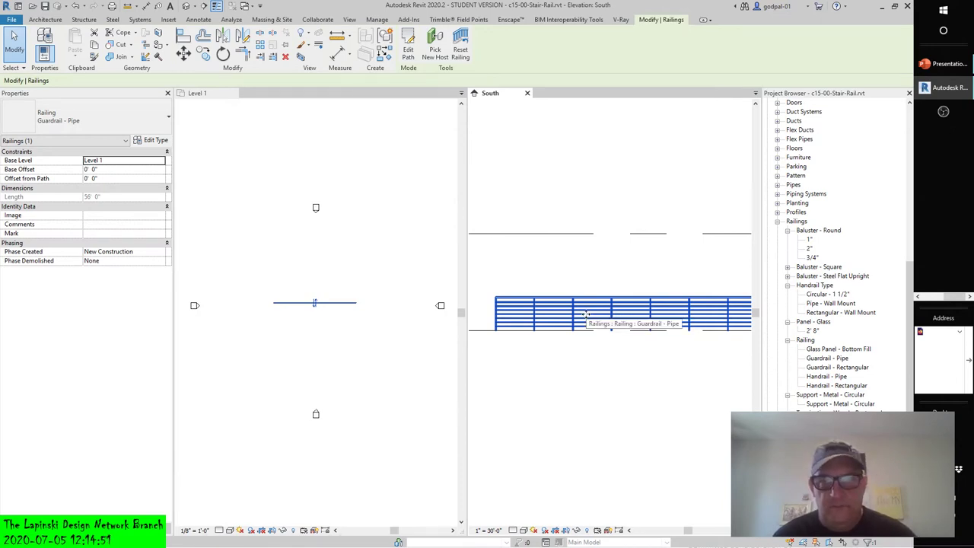
- Dismiss the railing's shortcut menu, start Edit Path without changing views, and select the top rail
{"action": "right_click", "coordinate": [587, 319]}
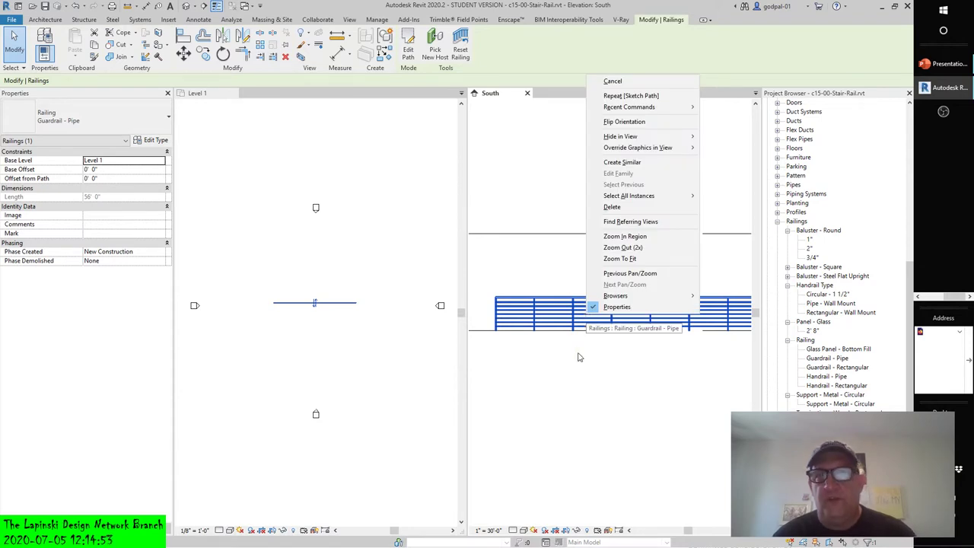
{"action": "key", "text": "Escape"}
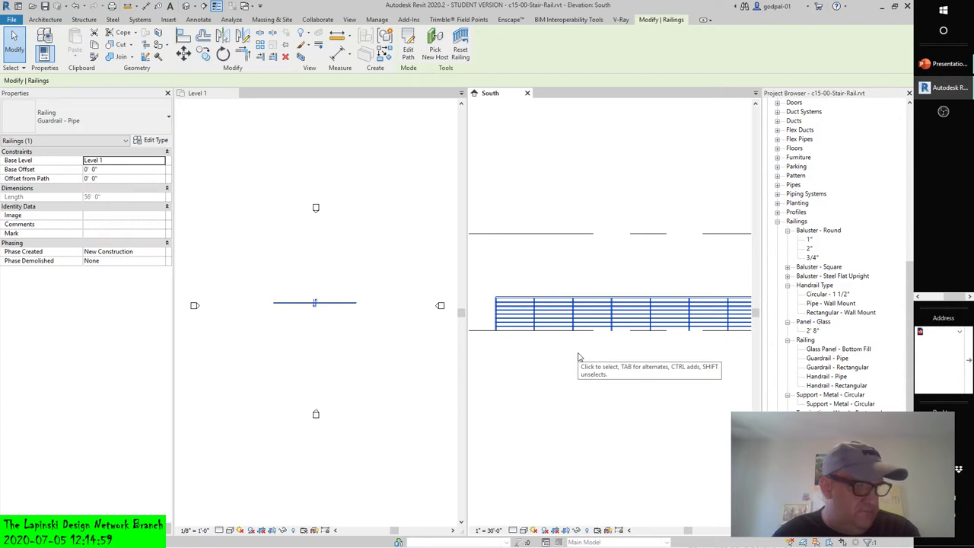
{"action": "left_click", "coordinate": [407, 49]}
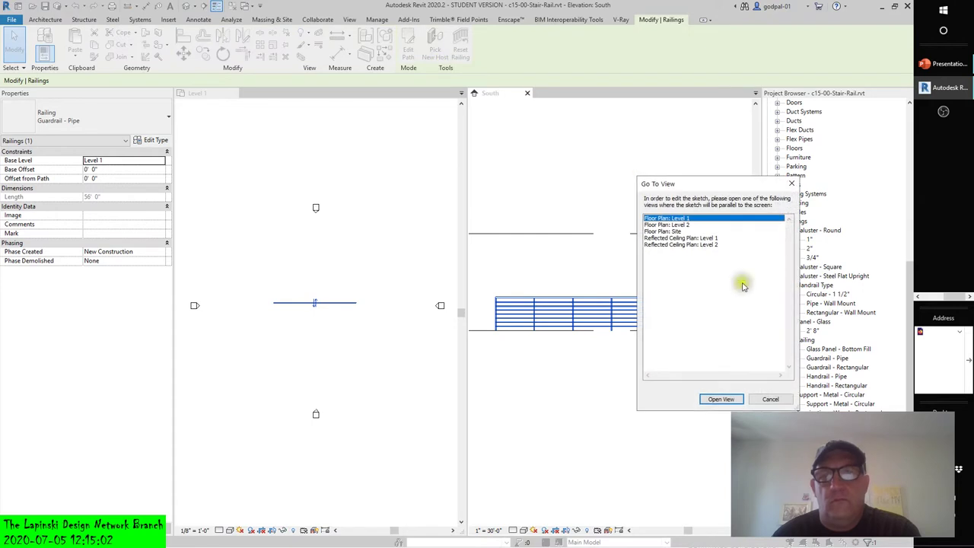
{"action": "left_click", "coordinate": [757, 399]}
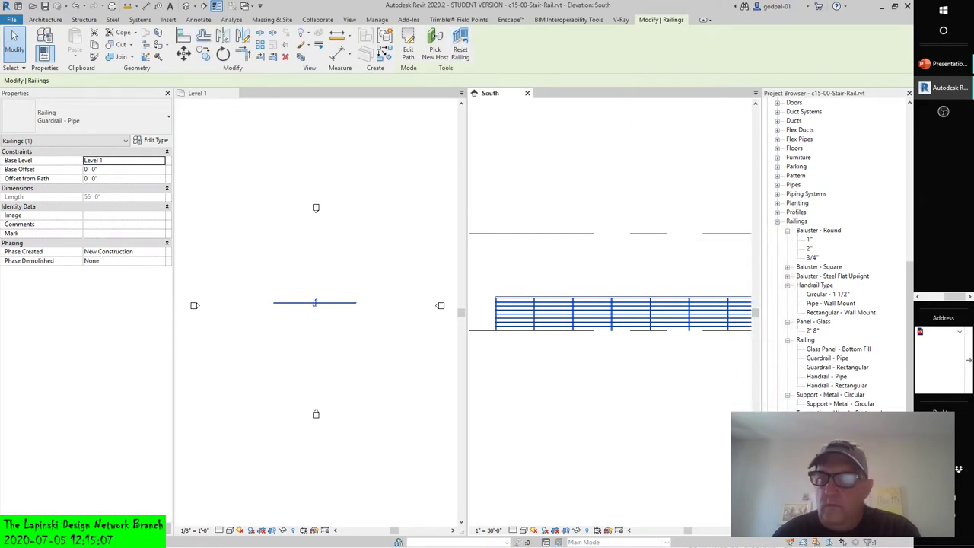
{"action": "left_click", "coordinate": [827, 293]}
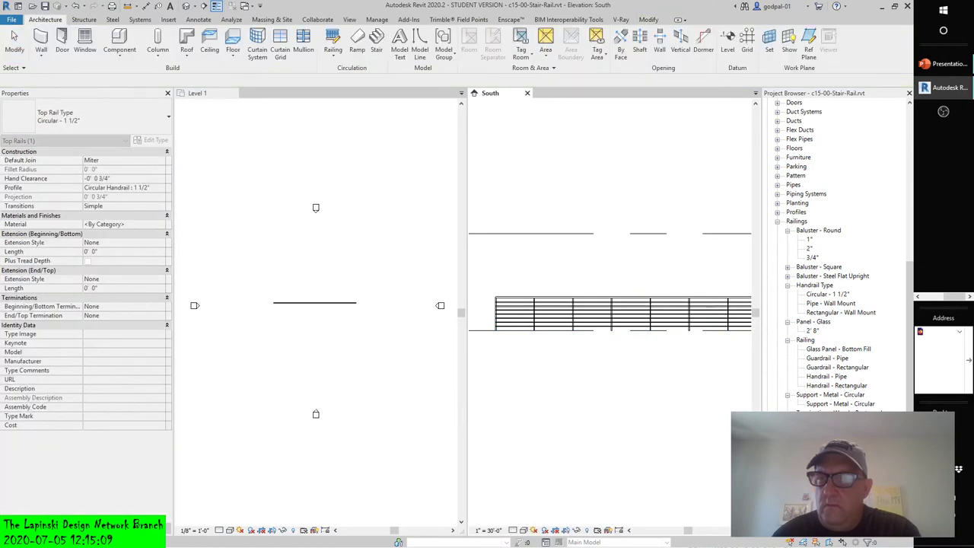
- Pick Railing in the Project Browser, then select the Guardrail - Pipe railing in South elevation
{"action": "left_click", "coordinate": [805, 340]}
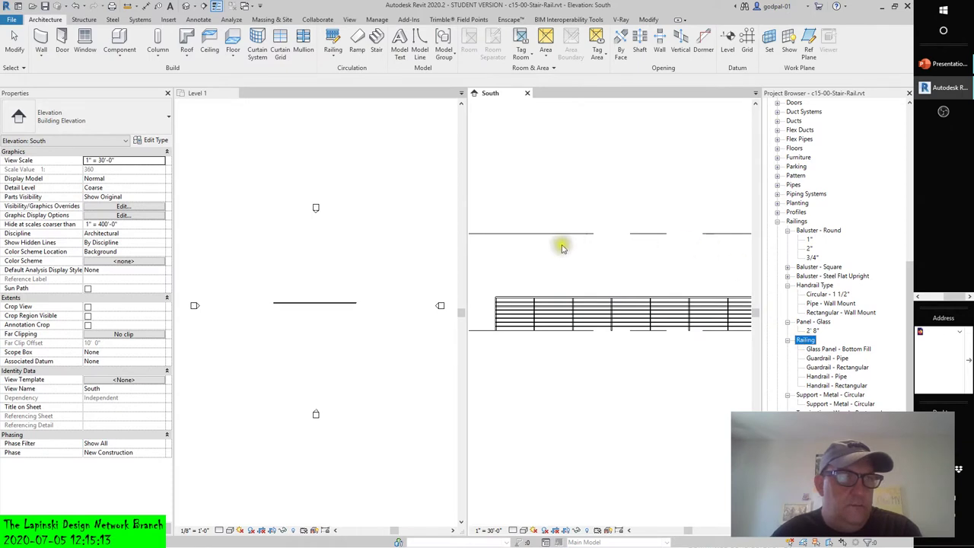
{"action": "left_click", "coordinate": [524, 313]}
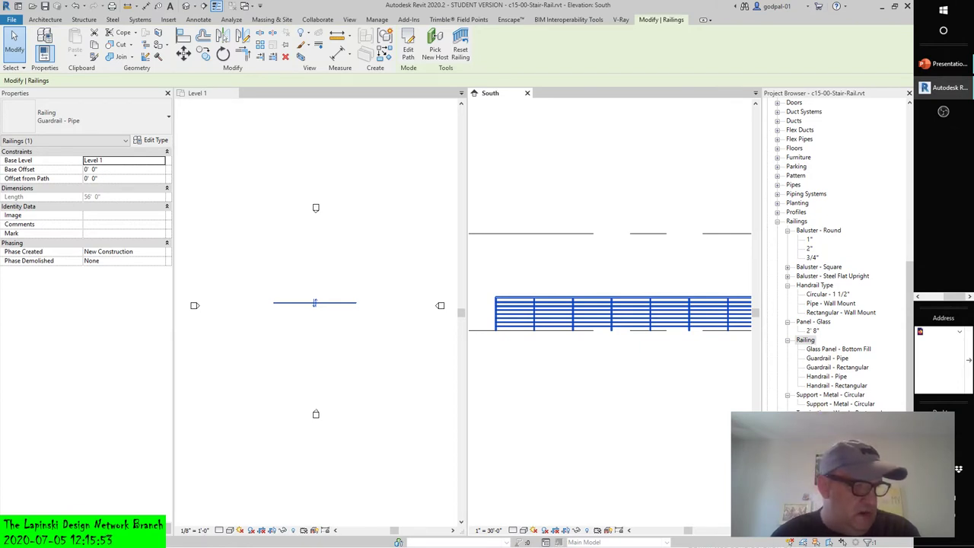
- Open Type Properties for the Circular - 1 1/2" handrail type from the Project Browser
{"action": "left_click", "coordinate": [823, 294]}
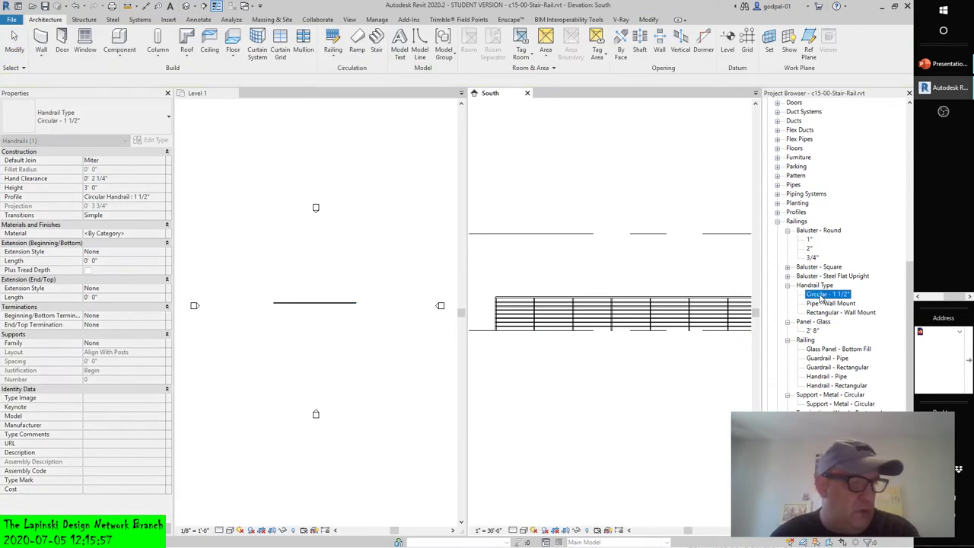
{"action": "right_click", "coordinate": [821, 296]}
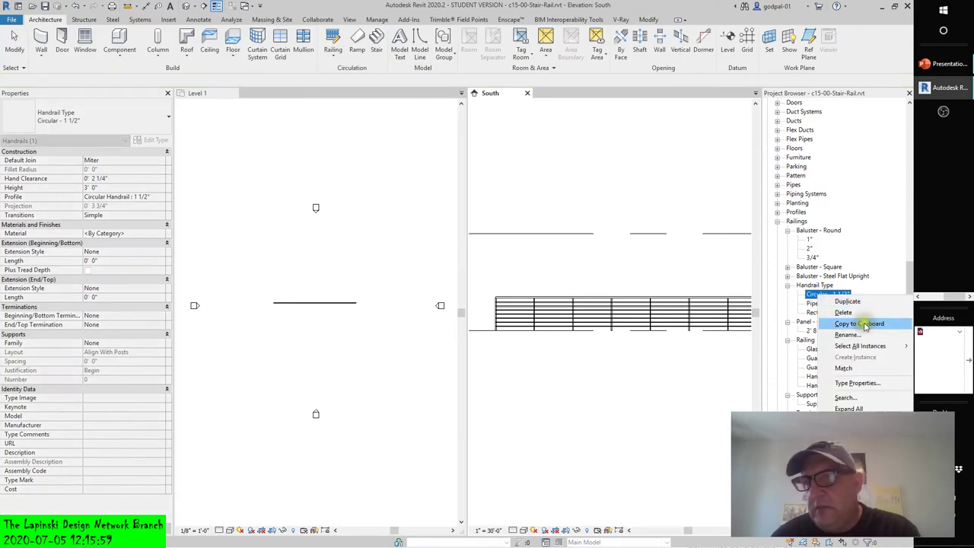
{"action": "left_click", "coordinate": [855, 384]}
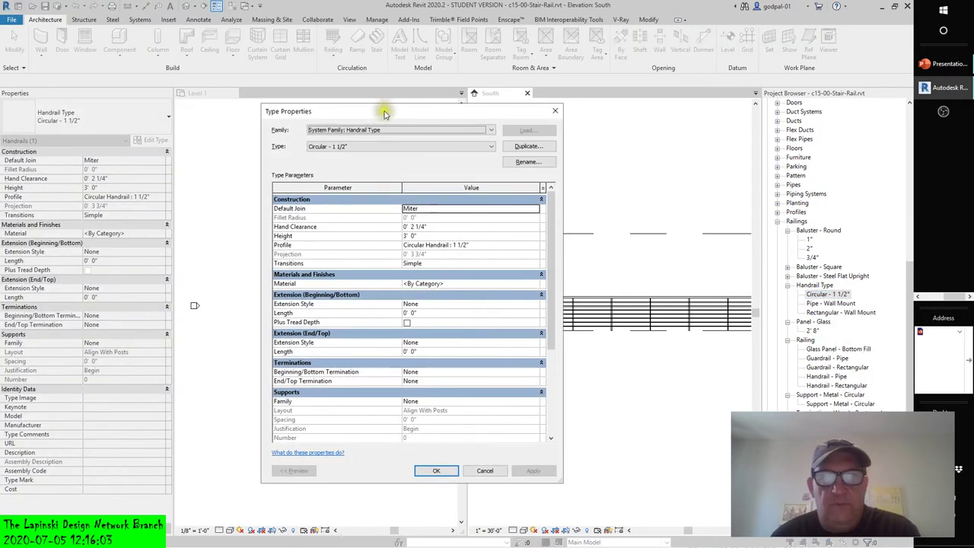
{"action": "left_click_drag", "start_coordinate": [384, 112], "coordinate": [322, 113]}
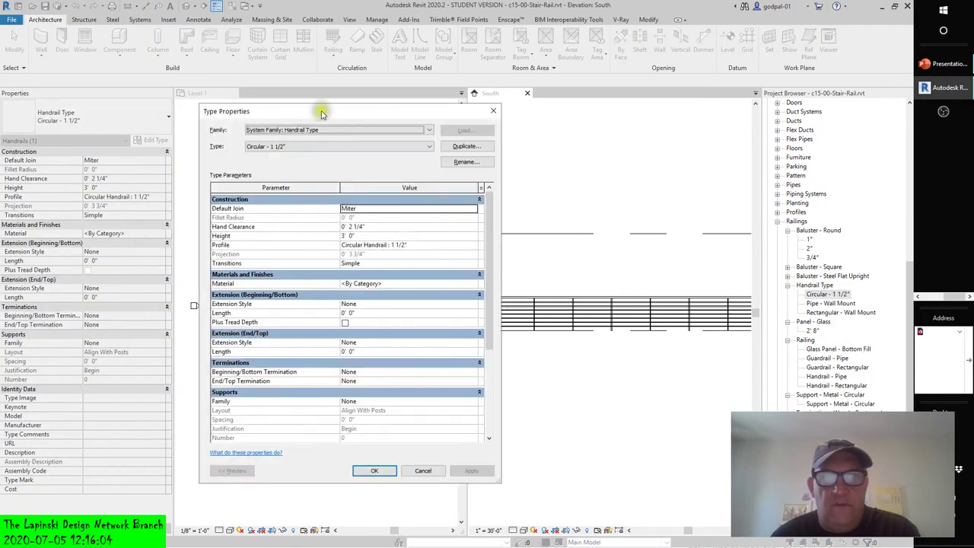
- Keep Circular - 1 1/2" as the type and review the Profile list, still Circular Handrail : 1 1/2"
{"action": "left_click", "coordinate": [306, 147]}
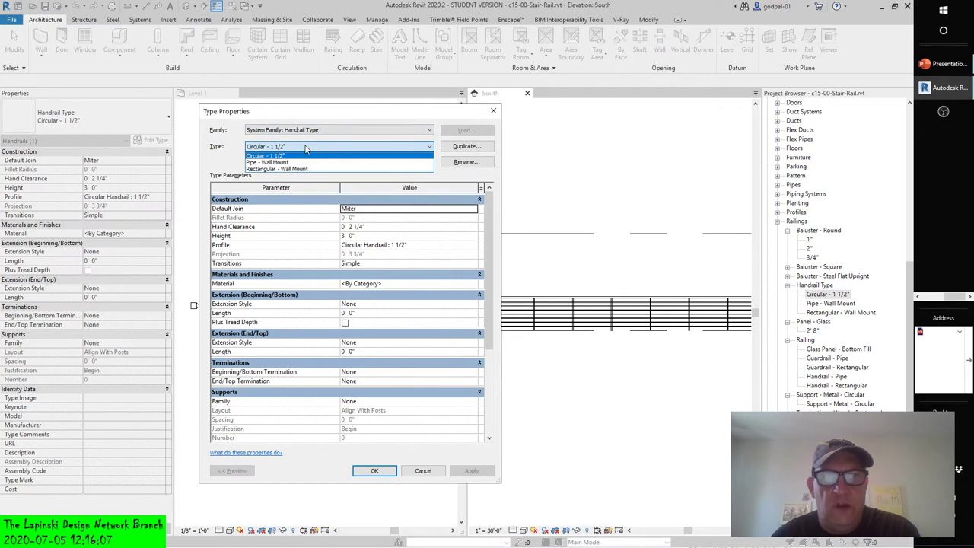
{"action": "left_click", "coordinate": [285, 150]}
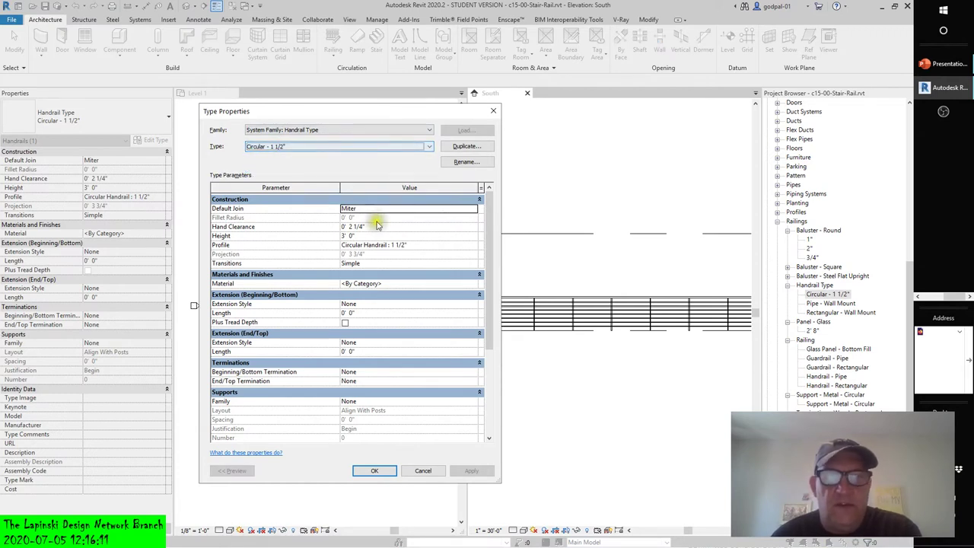
{"action": "left_click", "coordinate": [469, 245]}
{"action": "left_click", "coordinate": [472, 248]}
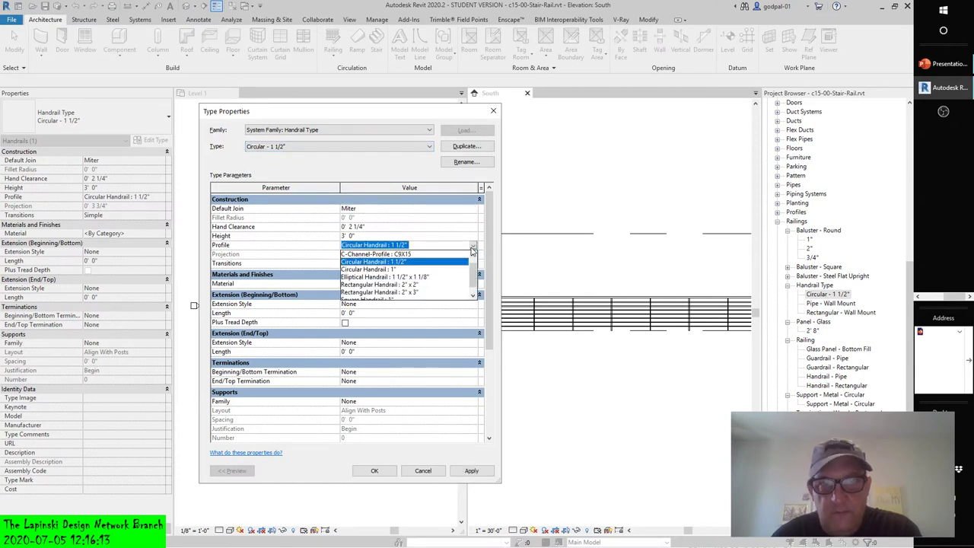
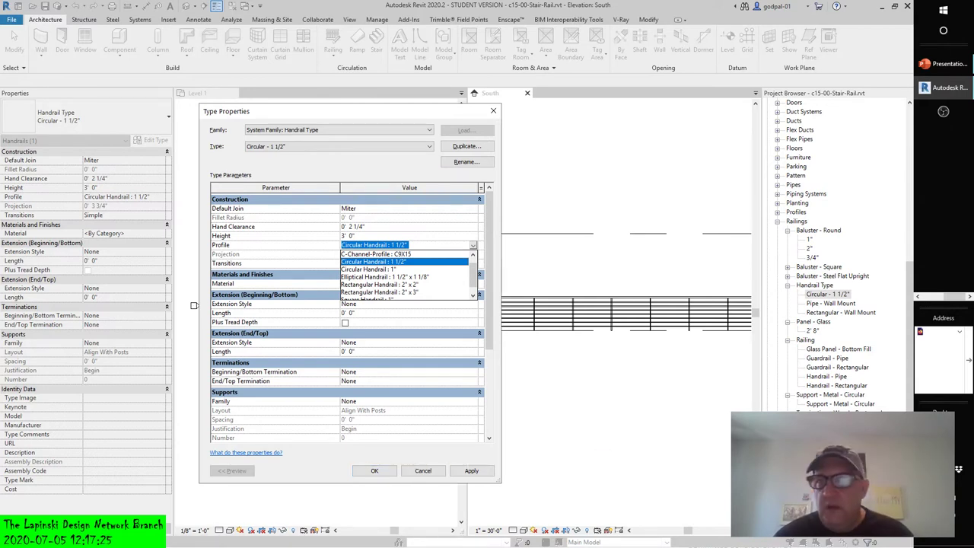
- Close the handrail type settings, check Handrail - Pipe's properties unchanged, then select Guardrail - Pipe
{"action": "left_click", "coordinate": [492, 113]}
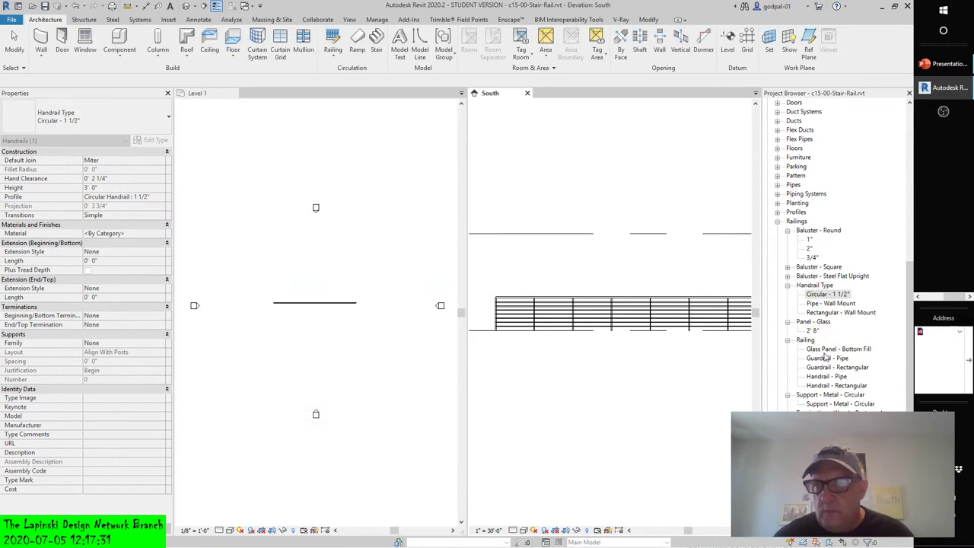
{"action": "left_click", "coordinate": [820, 376]}
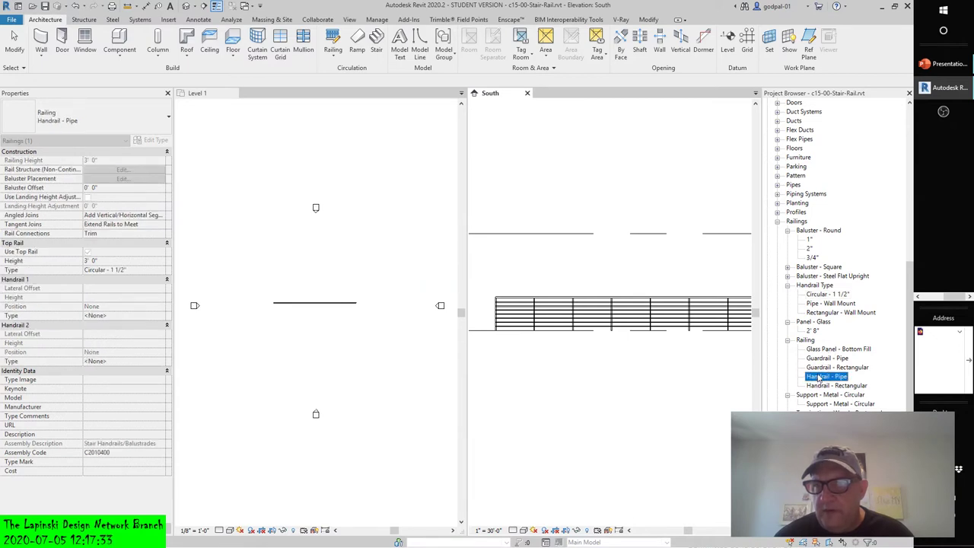
{"action": "right_click", "coordinate": [815, 381]}
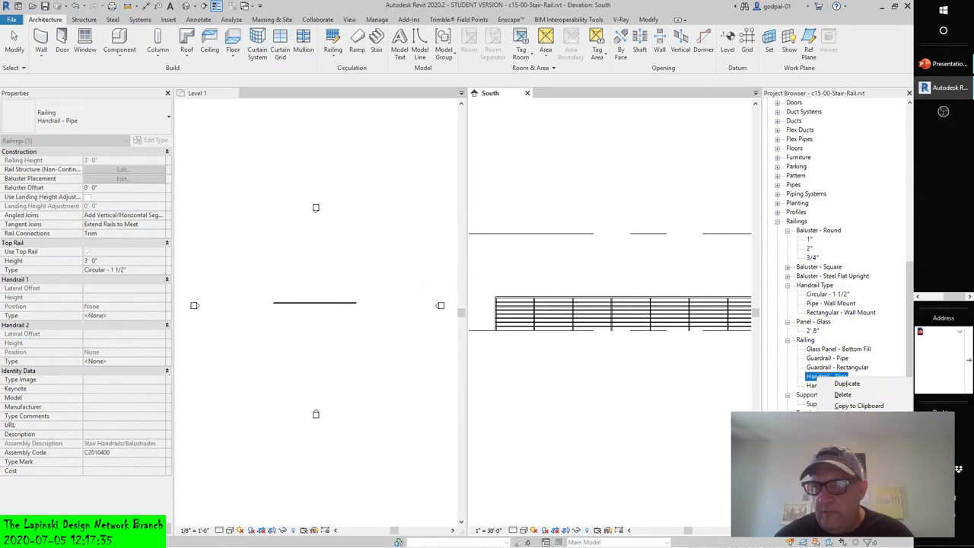
{"action": "left_click", "coordinate": [837, 385]}
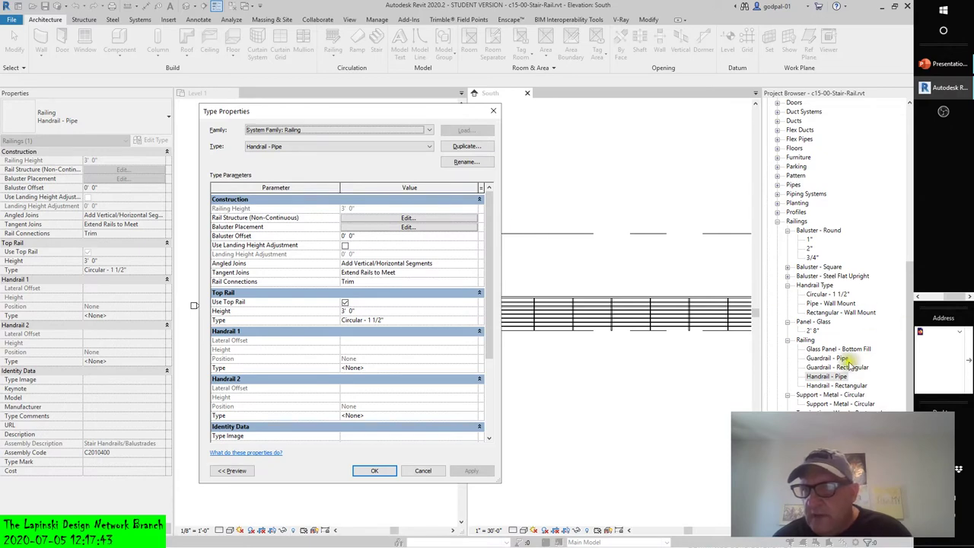
{"action": "left_click", "coordinate": [423, 471]}
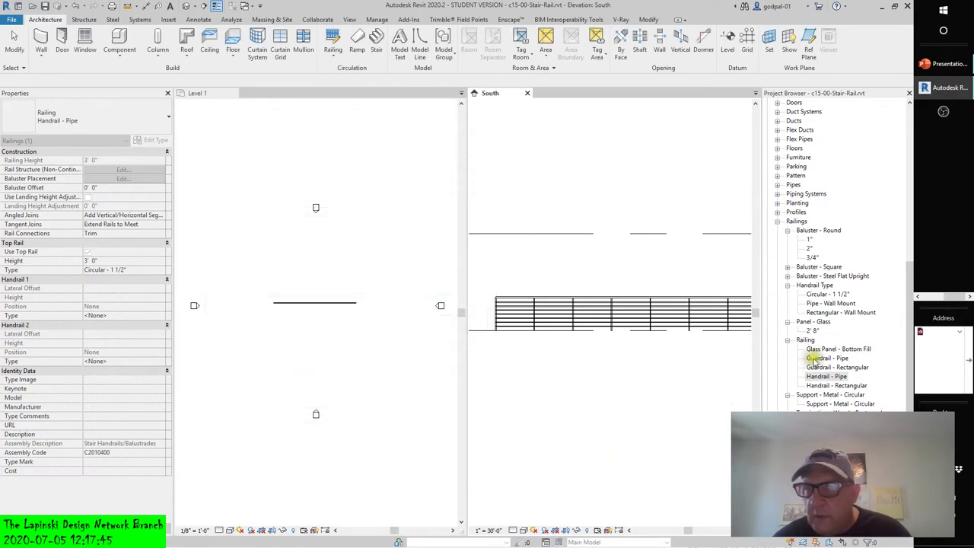
{"action": "left_click", "coordinate": [825, 358]}
{"action": "right_click", "coordinate": [815, 359]}
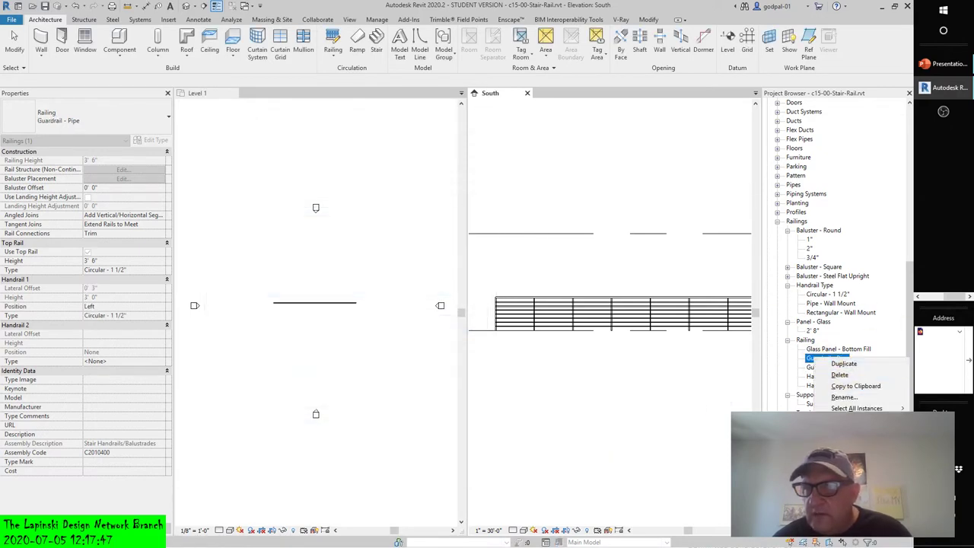
- Open Guardrail - Pipe's Type Properties and edit its Rail Structure, showing seven 1" circular rails
{"action": "left_click", "coordinate": [846, 403]}
{"action": "left_click_drag", "start_coordinate": [397, 113], "coordinate": [516, 111]}
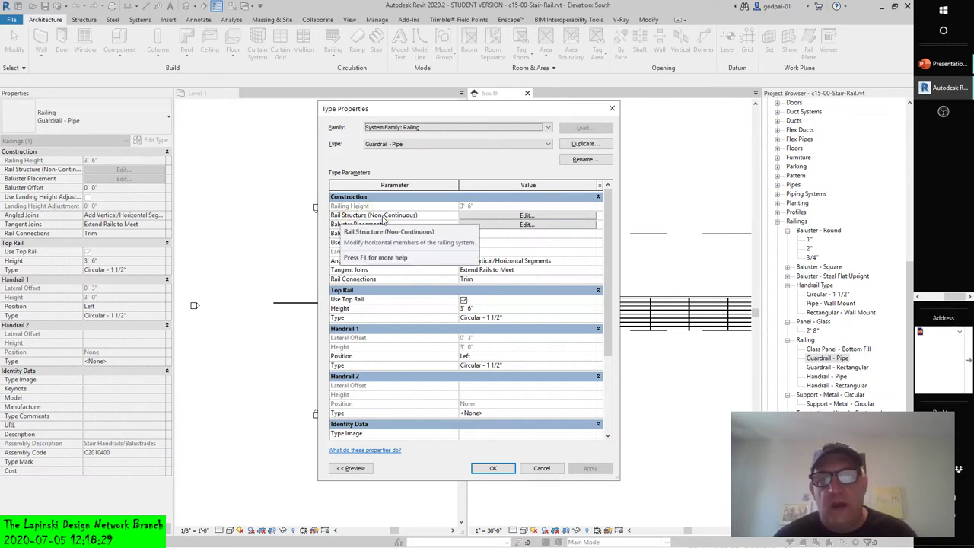
{"action": "left_click", "coordinate": [524, 216]}
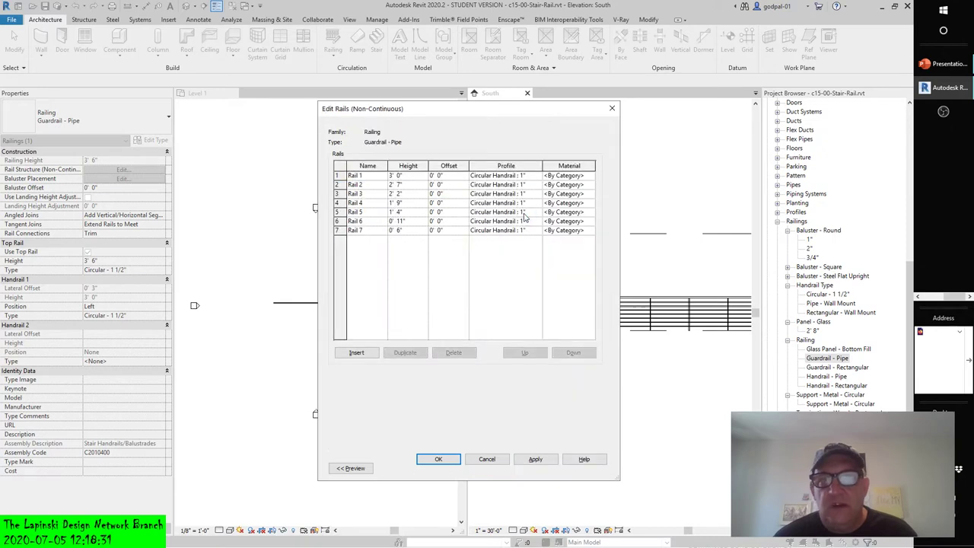
- Expand the 3D preview, select Rail 1, and insert New Rail(1) at the top
{"action": "left_click", "coordinate": [351, 468]}
{"action": "left_click", "coordinate": [444, 176]}
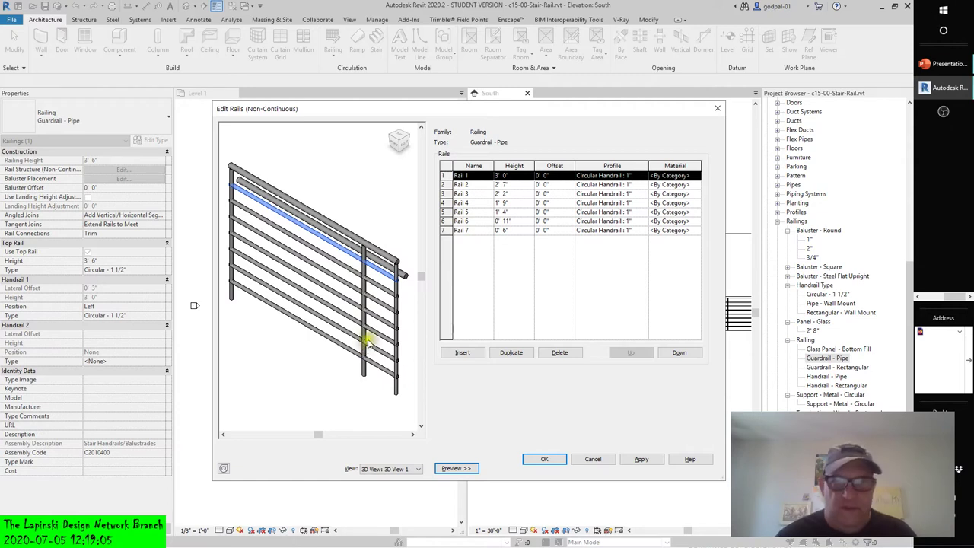
{"action": "left_click", "coordinate": [462, 353]}
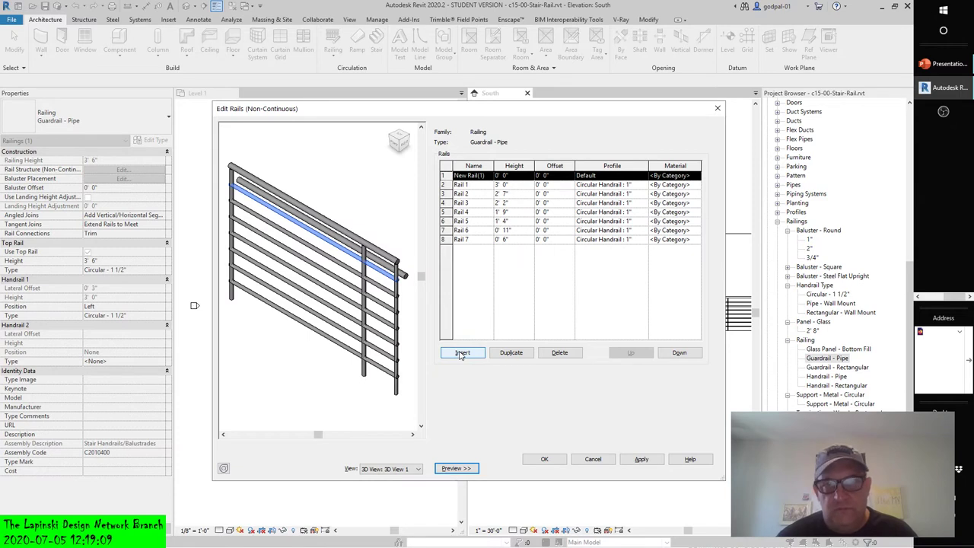
- Insert two more rails and give New Rail(3) the Elliptical handrail profile
{"action": "left_click", "coordinate": [461, 353]}
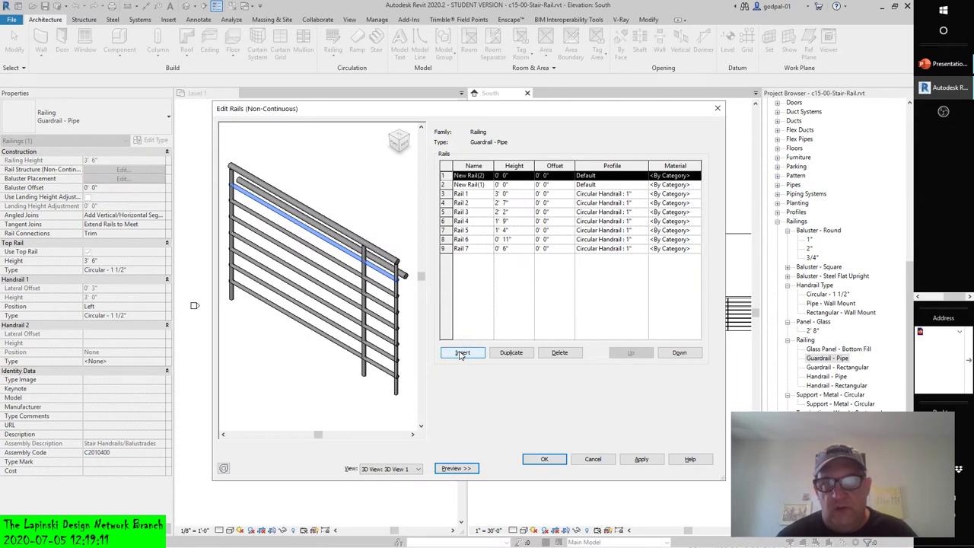
{"action": "left_click", "coordinate": [462, 353]}
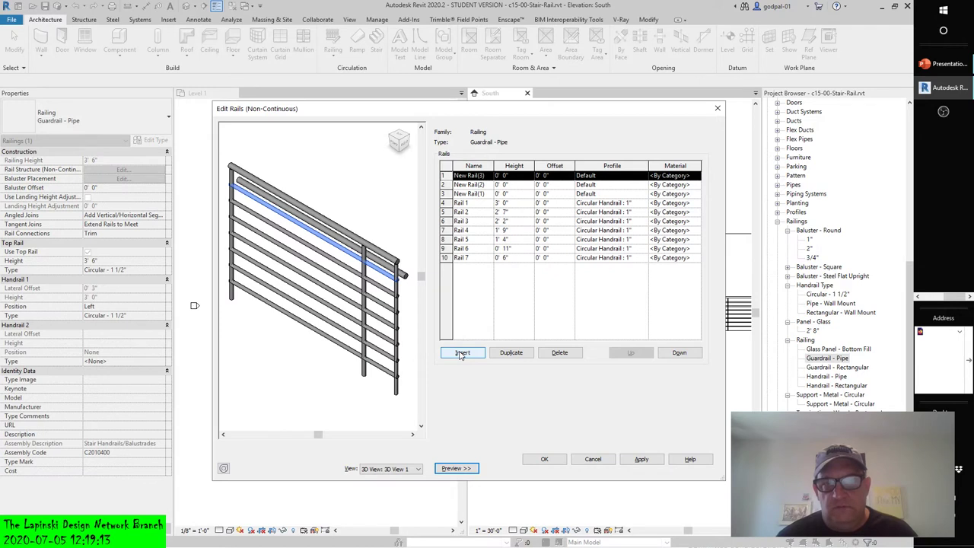
{"action": "left_click", "coordinate": [608, 175]}
{"action": "left_click", "coordinate": [643, 176]}
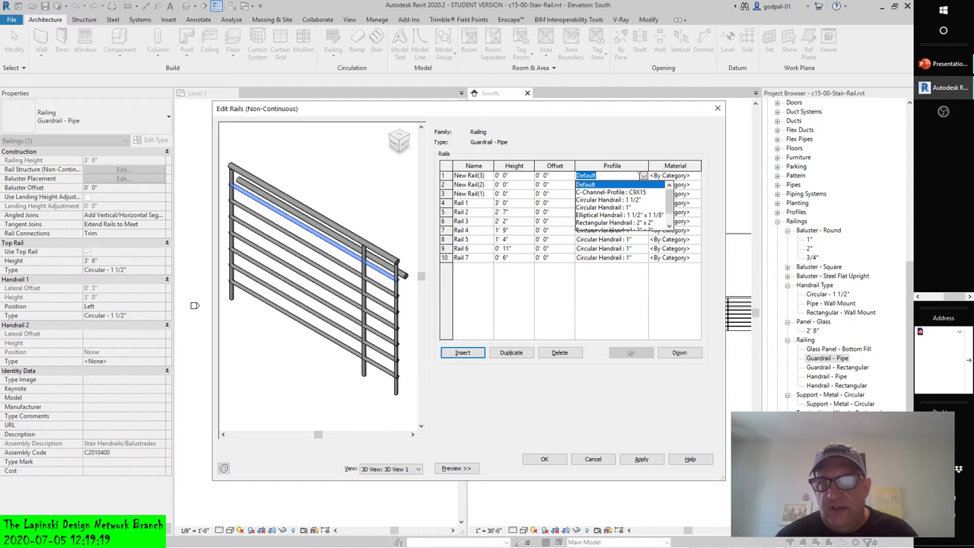
{"action": "left_click", "coordinate": [603, 215]}
- Set New Rail(2) to Rectangular 2" x 2" and New Rail(1) to Square 1", then apply
{"action": "left_click", "coordinate": [631, 185]}
{"action": "left_click", "coordinate": [644, 185]}
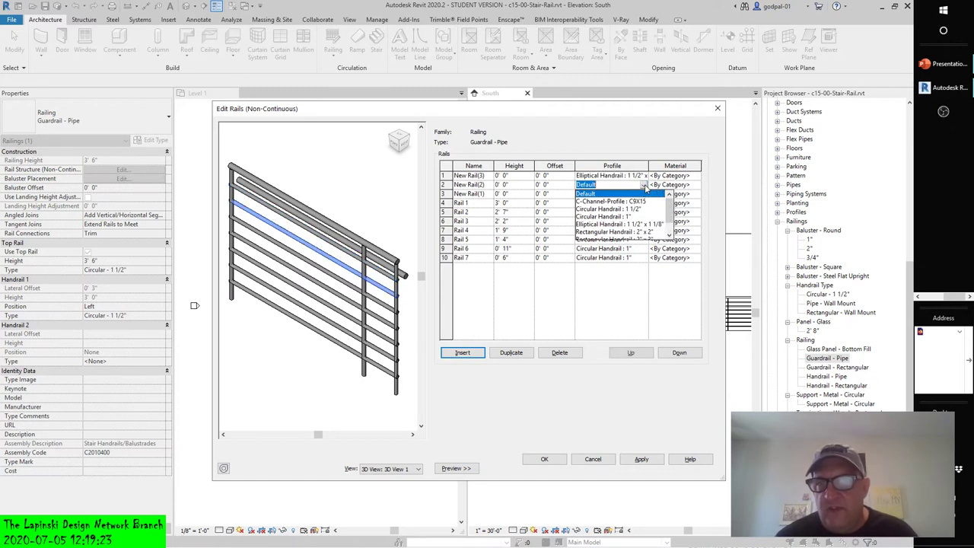
{"action": "left_click", "coordinate": [620, 232]}
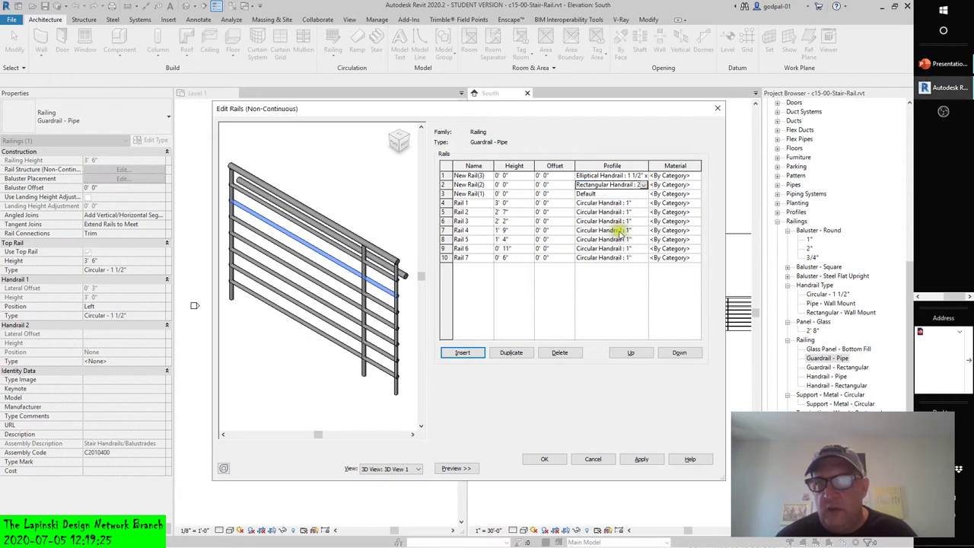
{"action": "left_click", "coordinate": [639, 194]}
{"action": "left_click", "coordinate": [643, 194]}
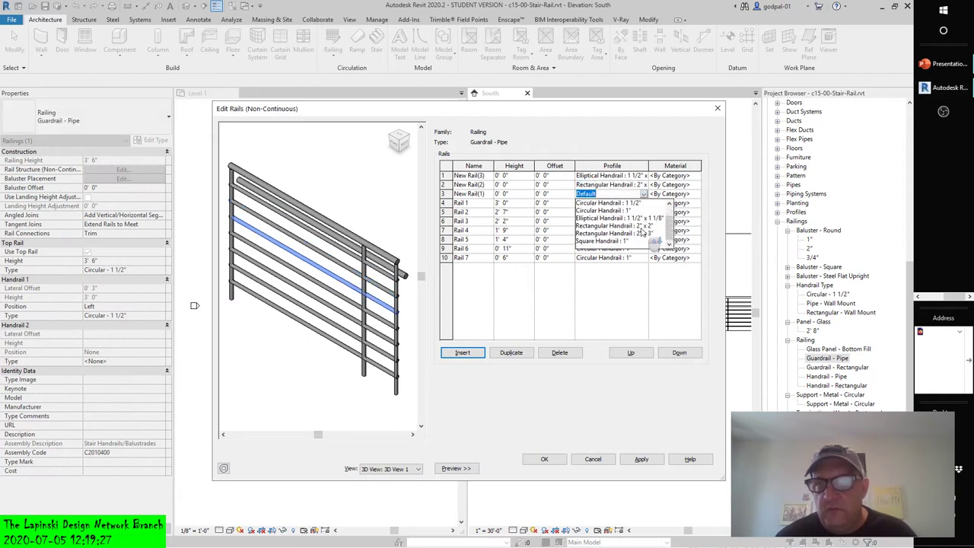
{"action": "left_click", "coordinate": [597, 240]}
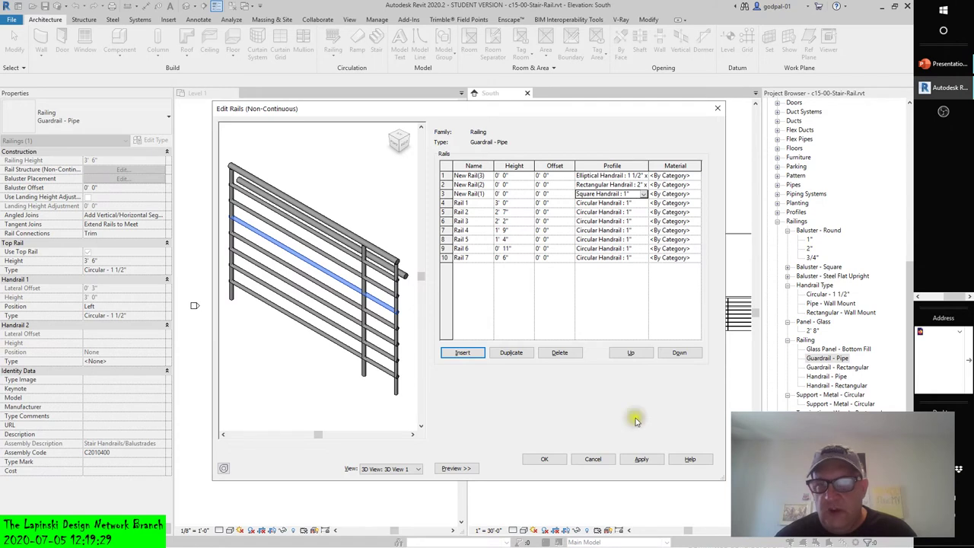
{"action": "left_click", "coordinate": [641, 459]}
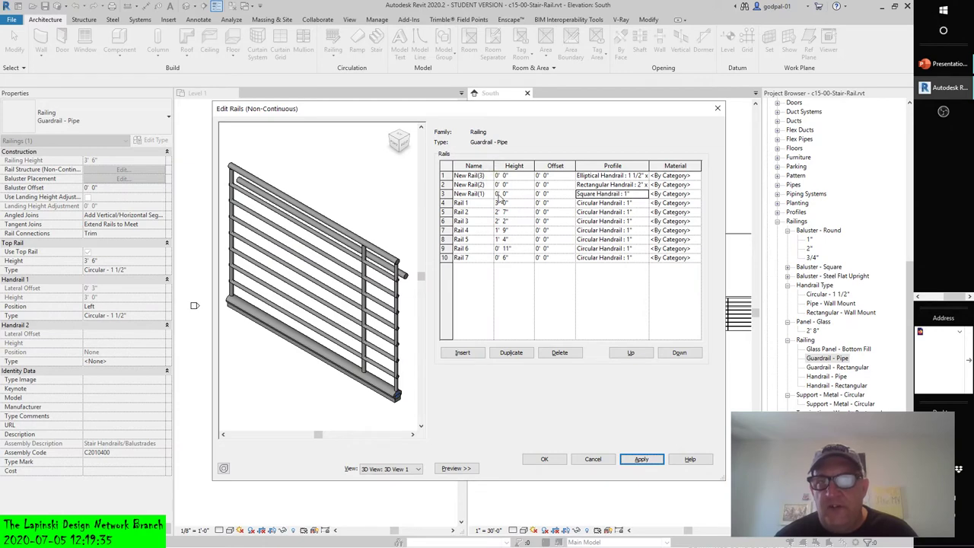
{"action": "scroll", "coordinate": [392, 403], "scroll_direction": "up", "scroll_amount": 2}
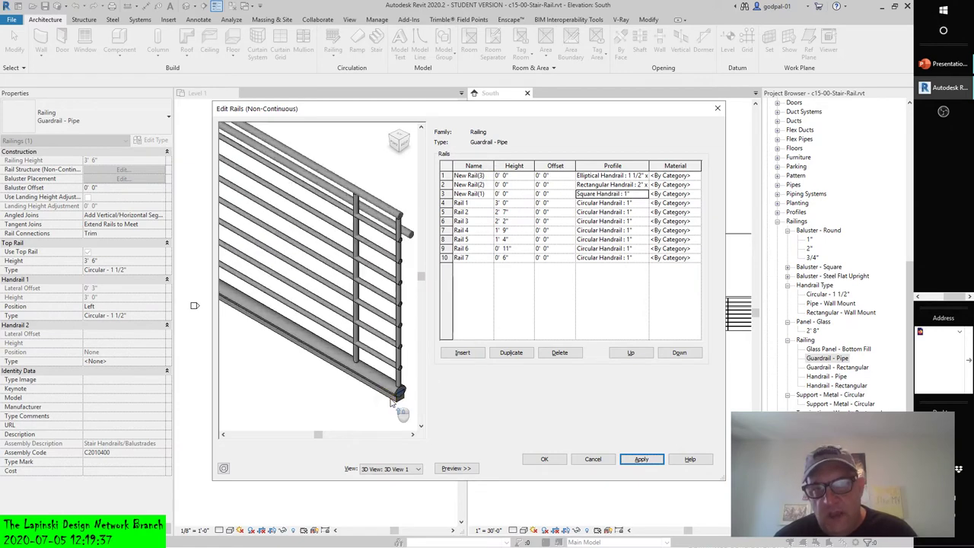
{"action": "scroll", "coordinate": [391, 403], "scroll_direction": "up", "scroll_amount": 5}
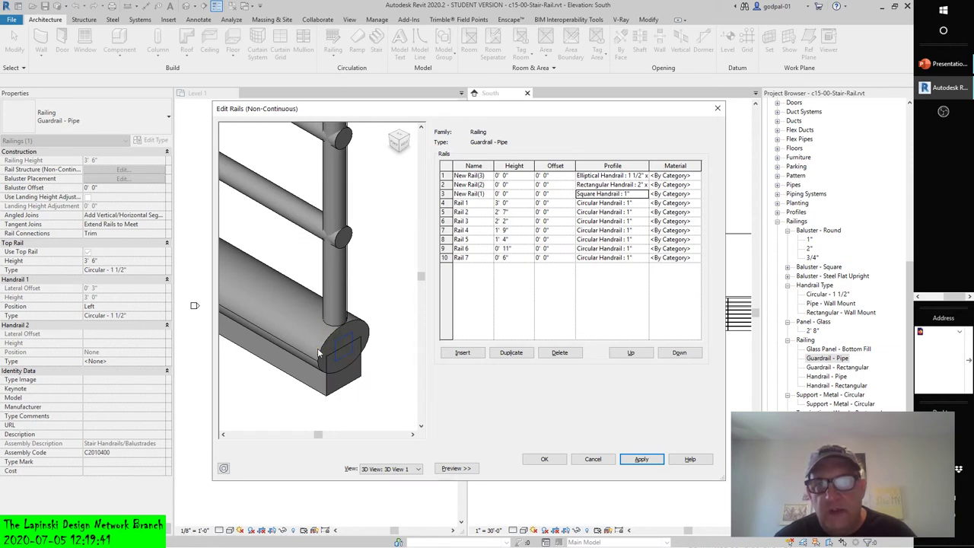
{"action": "scroll", "coordinate": [411, 354], "scroll_direction": "down", "scroll_amount": 6}
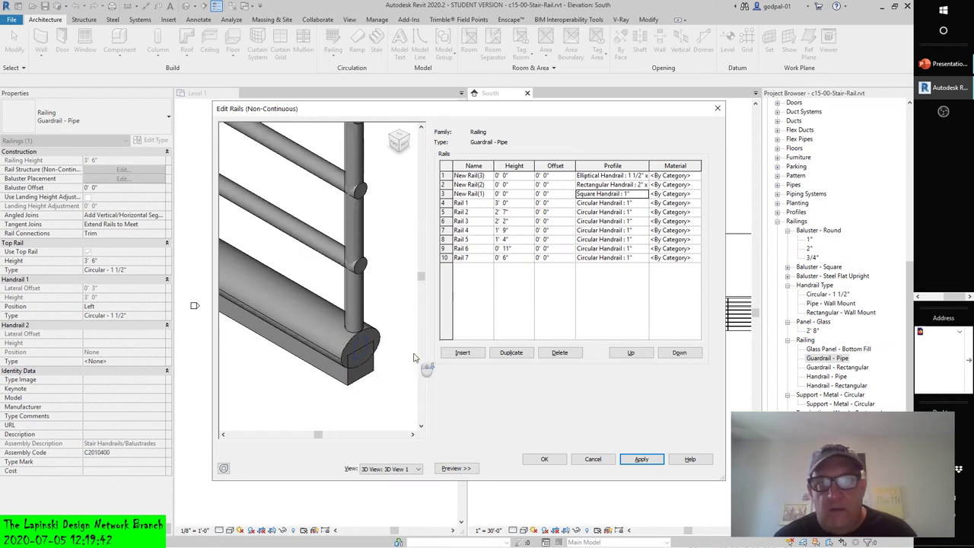
{"action": "left_click", "coordinate": [506, 175]}
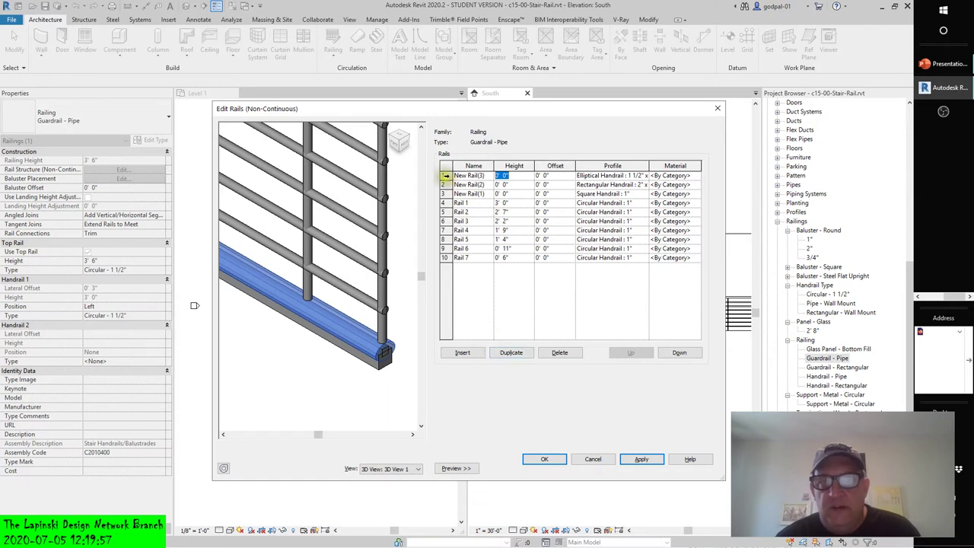
- Delete New Rail(3), New Rail(2) and New Rail(1), apply, and recentre the preview
{"action": "middle_click_drag", "start_coordinate": [369, 239], "coordinate": [352, 191], "text": "shift"}
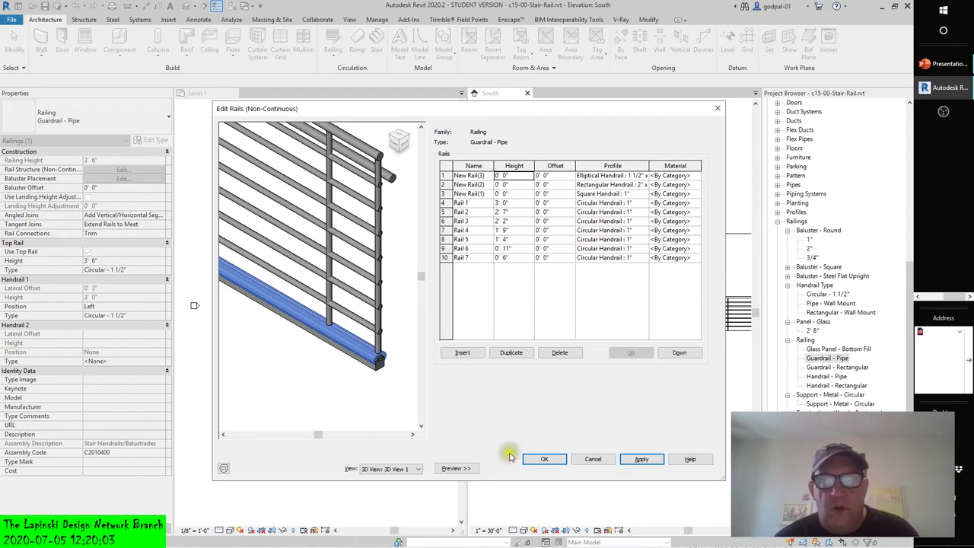
{"action": "left_click", "coordinate": [559, 353]}
{"action": "left_click", "coordinate": [559, 352]}
{"action": "left_click", "coordinate": [559, 352]}
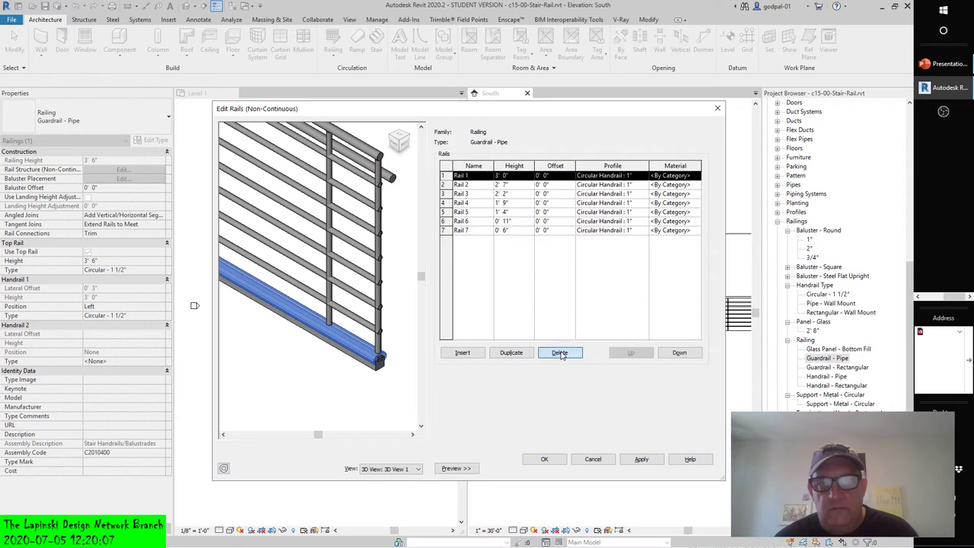
{"action": "left_click", "coordinate": [637, 459]}
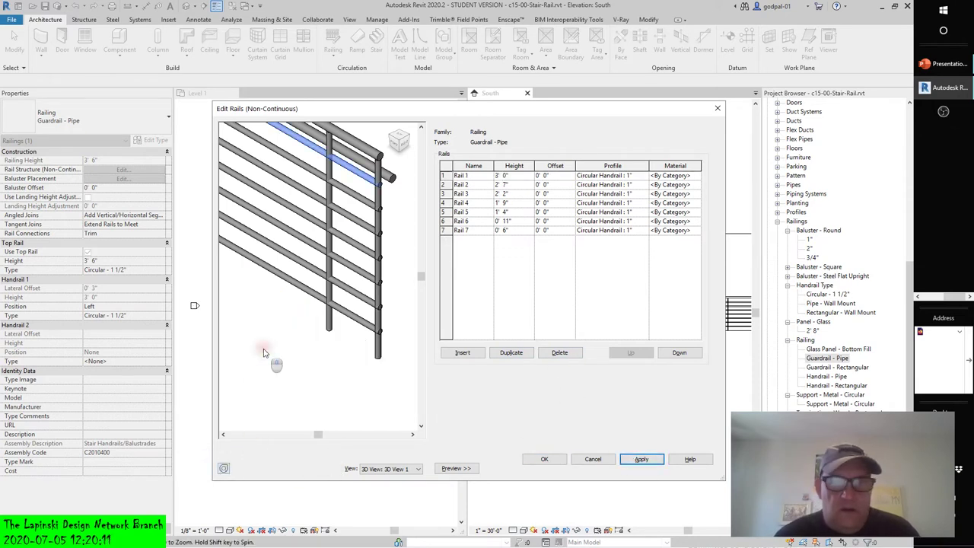
{"action": "scroll", "coordinate": [276, 342], "scroll_direction": "down", "scroll_amount": 3}
{"action": "middle_click_drag", "start_coordinate": [278, 342], "coordinate": [386, 367]}
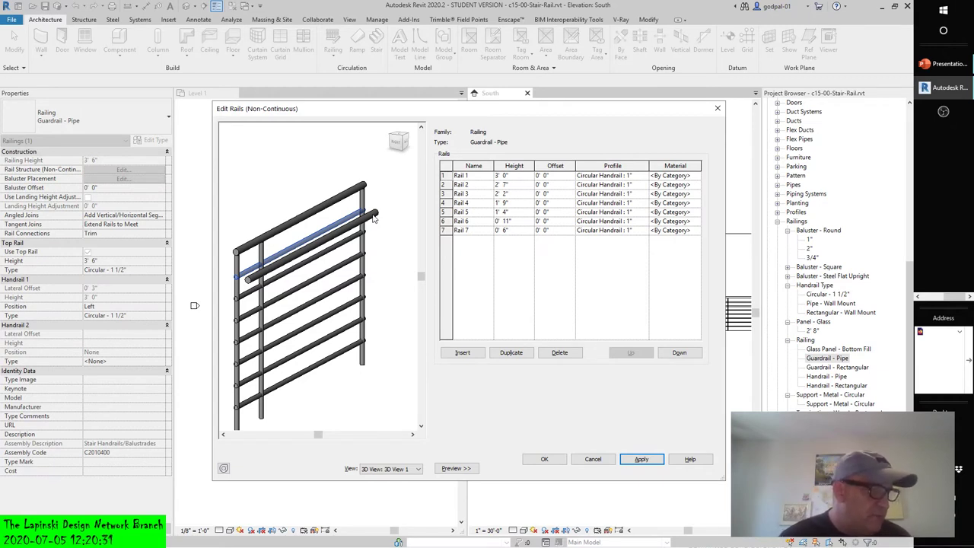
- Close Edit Rails, keep type Guardrail - Pipe, and open the Baluster Placement editor
{"action": "left_click", "coordinate": [593, 459]}
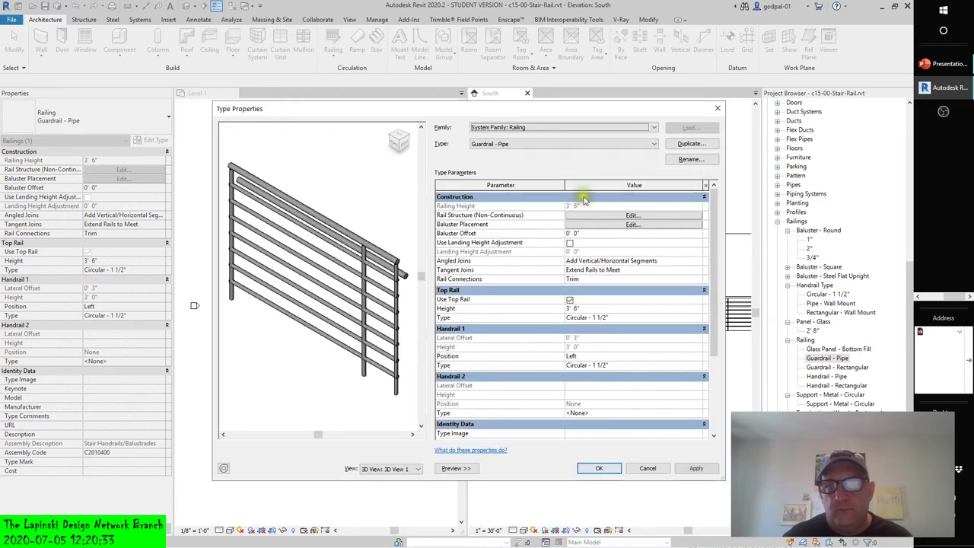
{"action": "left_click", "coordinate": [501, 145]}
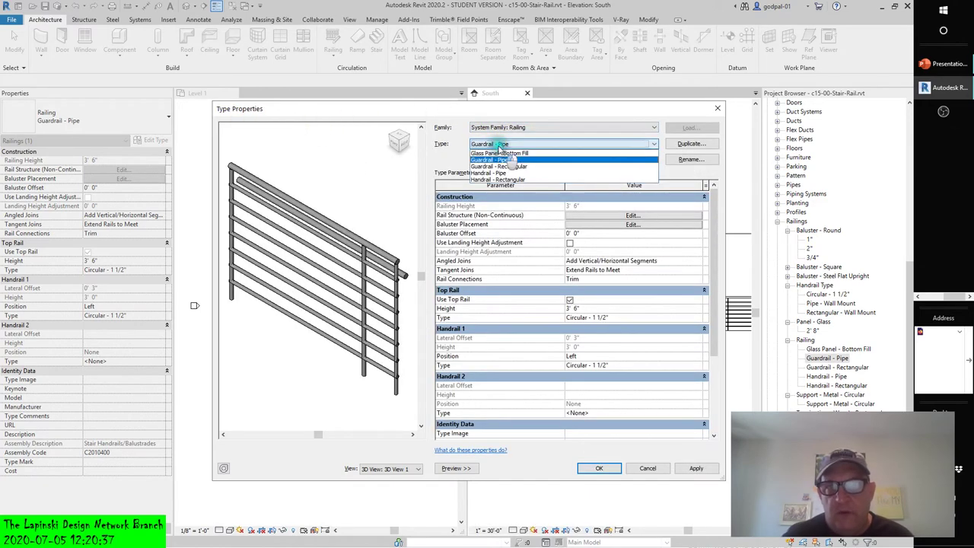
{"action": "left_click", "coordinate": [491, 160]}
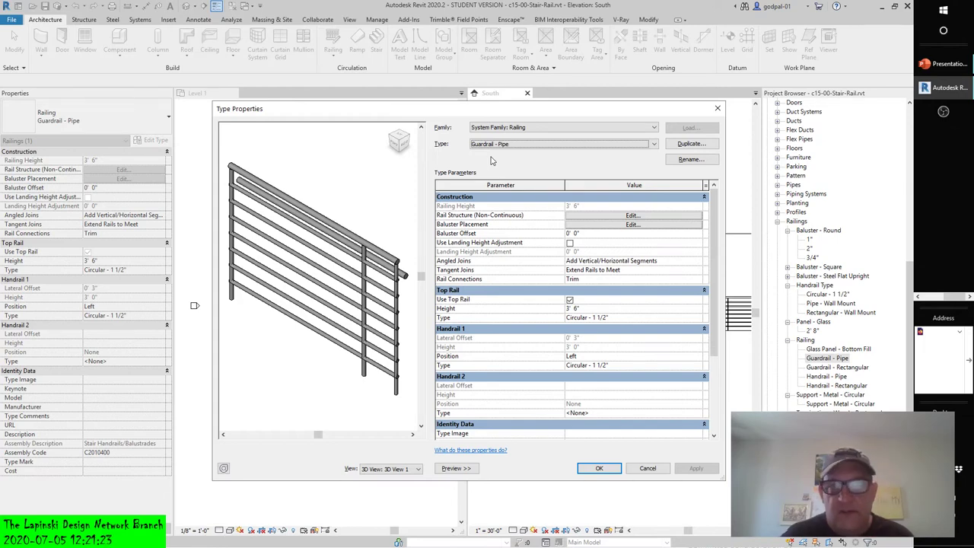
{"action": "left_click", "coordinate": [629, 226]}
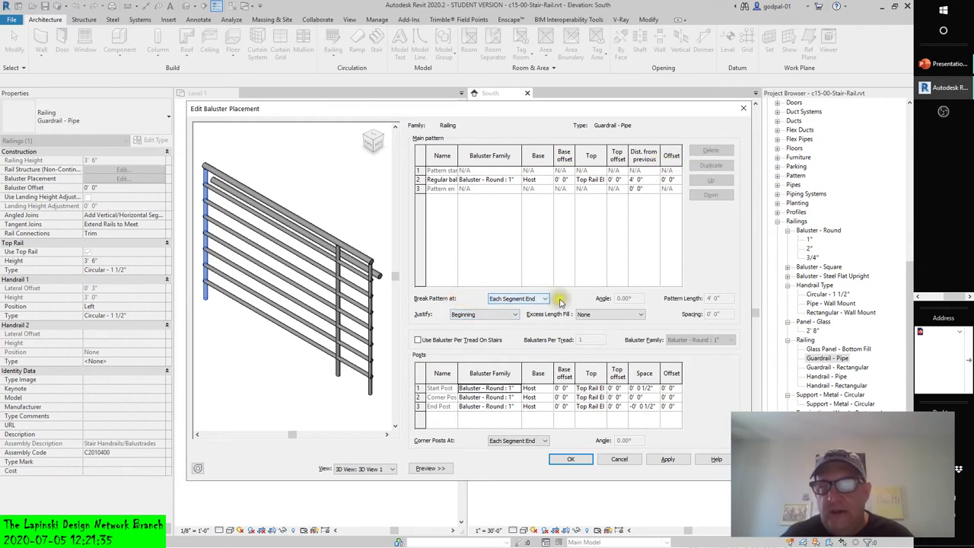
- Keep justification at Beginning, excess length fill at None, and per-tread balusters off
{"action": "left_click", "coordinate": [499, 315]}
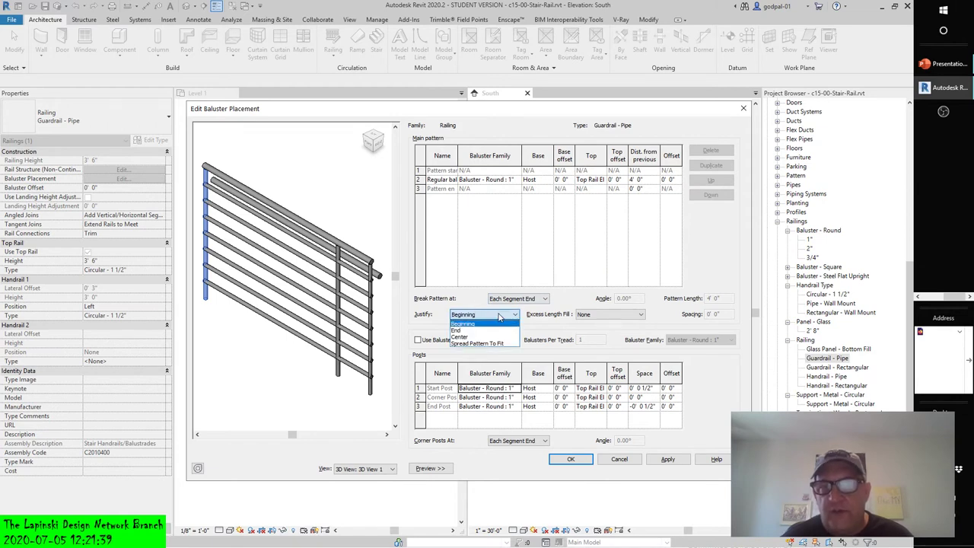
{"action": "left_click", "coordinate": [604, 315]}
{"action": "left_click", "coordinate": [604, 314]}
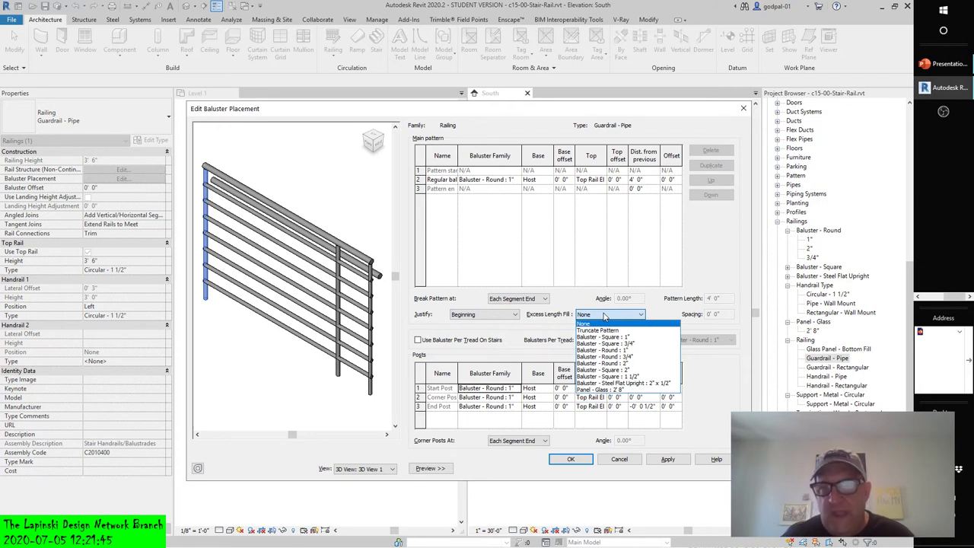
{"action": "left_click", "coordinate": [662, 313]}
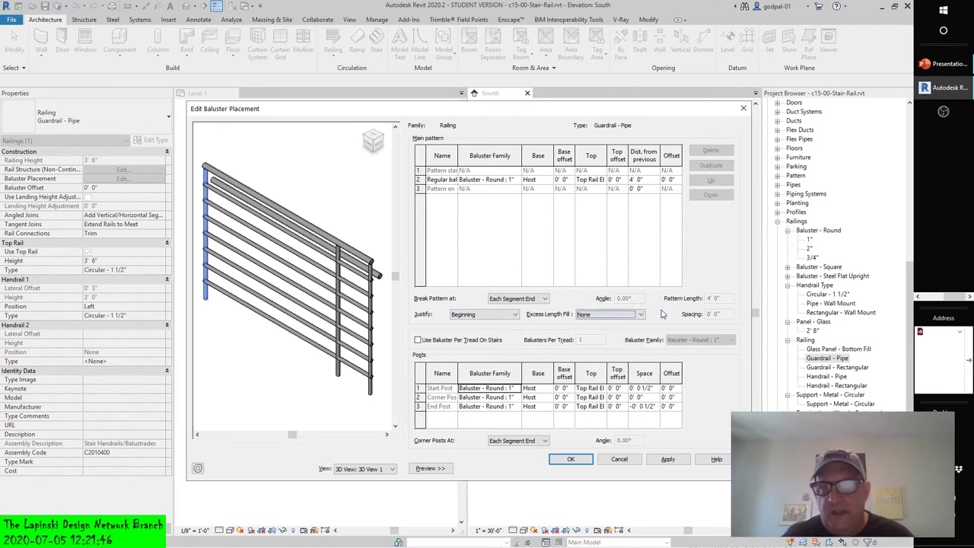
{"action": "left_click", "coordinate": [417, 340]}
{"action": "left_click", "coordinate": [466, 340]}
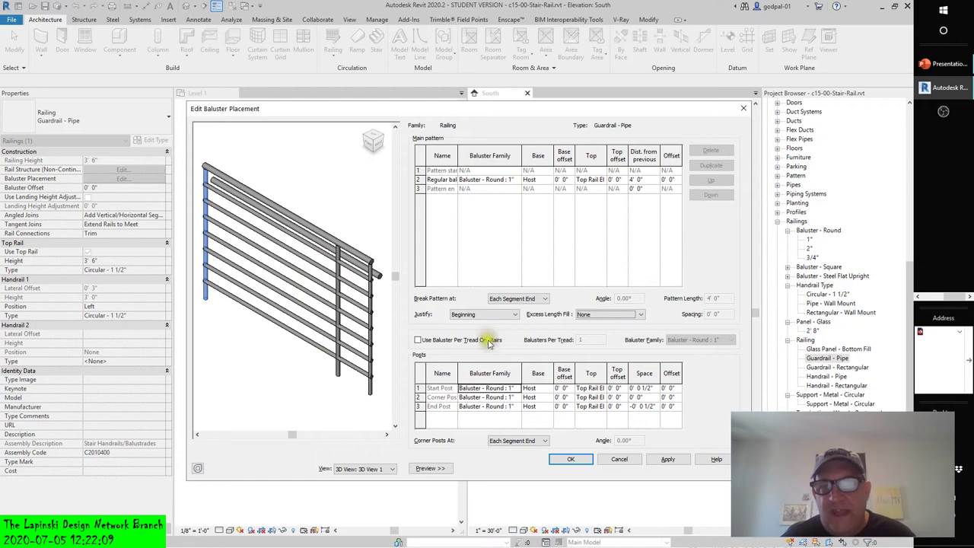
- Open the Start Post baluster family list and scroll to its bottom
{"action": "left_click", "coordinate": [498, 388]}
{"action": "left_click", "coordinate": [517, 388]}
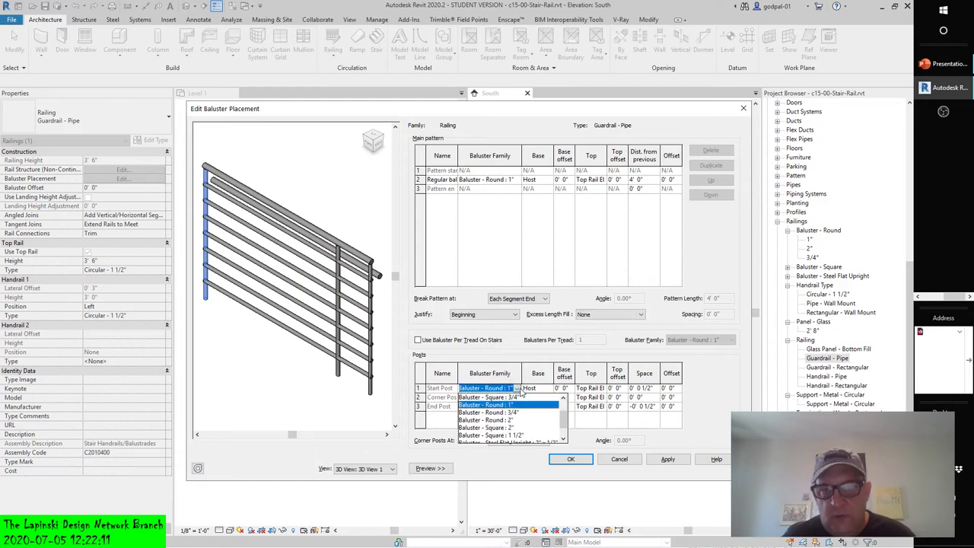
{"action": "left_click_drag", "start_coordinate": [563, 411], "coordinate": [564, 430]}
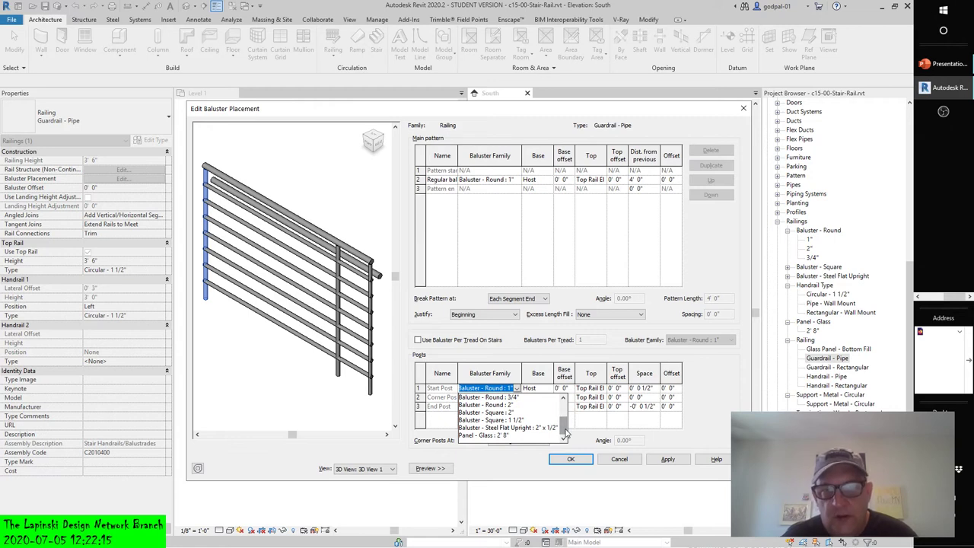
- Set the start post to Baluster - Steel Flat Upright and apply it to the preview
{"action": "left_click", "coordinate": [478, 428]}
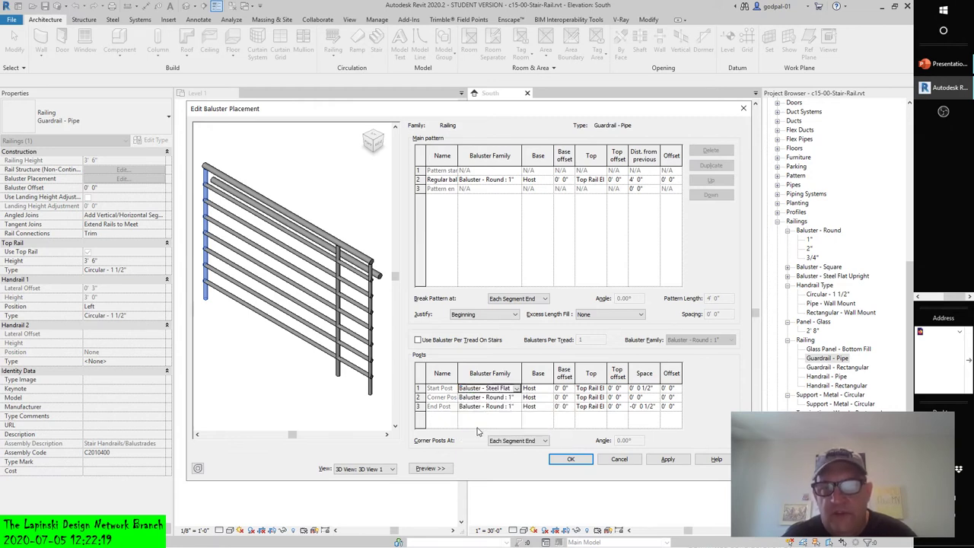
{"action": "left_click", "coordinate": [655, 459]}
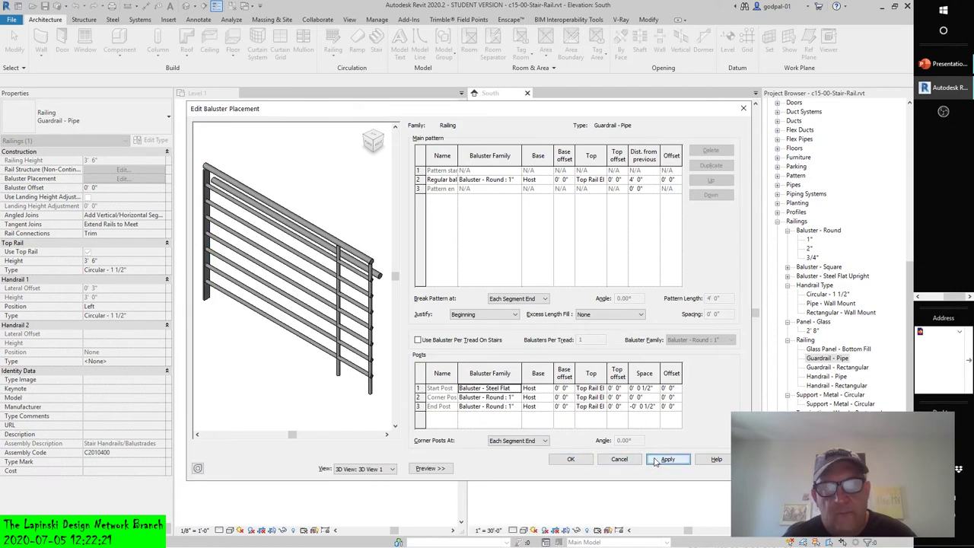
{"action": "middle_click_drag", "start_coordinate": [215, 192], "coordinate": [232, 200]}
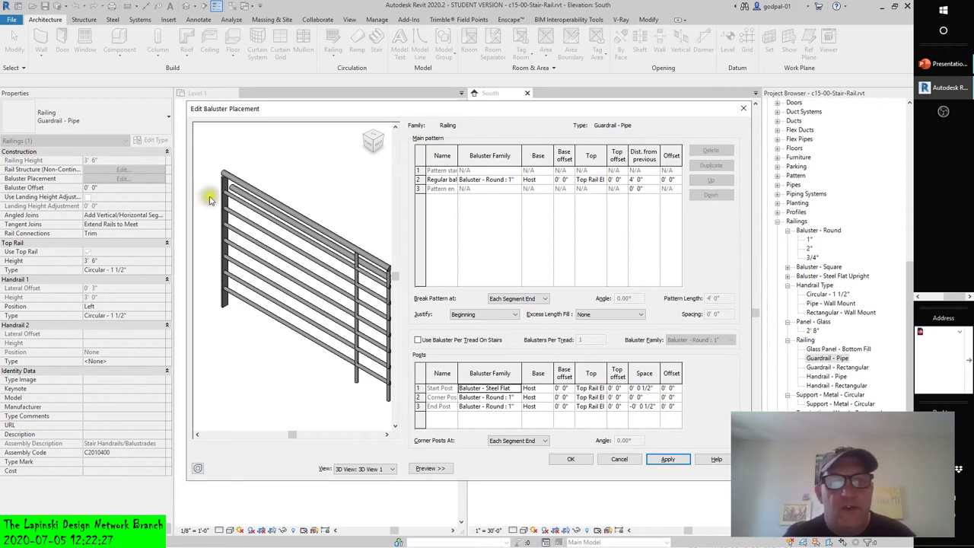
{"action": "scroll", "coordinate": [228, 199], "scroll_direction": "up", "scroll_amount": 1}
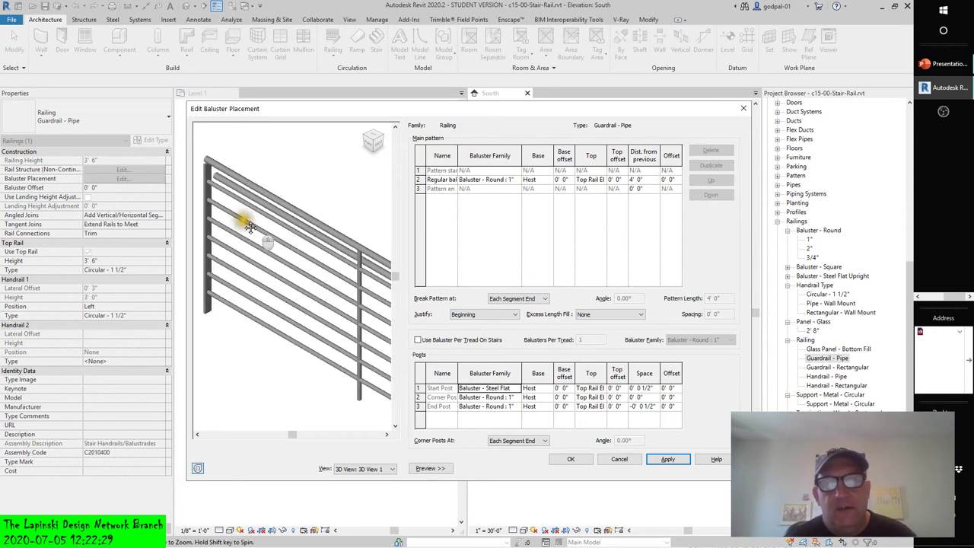
{"action": "scroll", "coordinate": [237, 196], "scroll_direction": "up", "scroll_amount": 1}
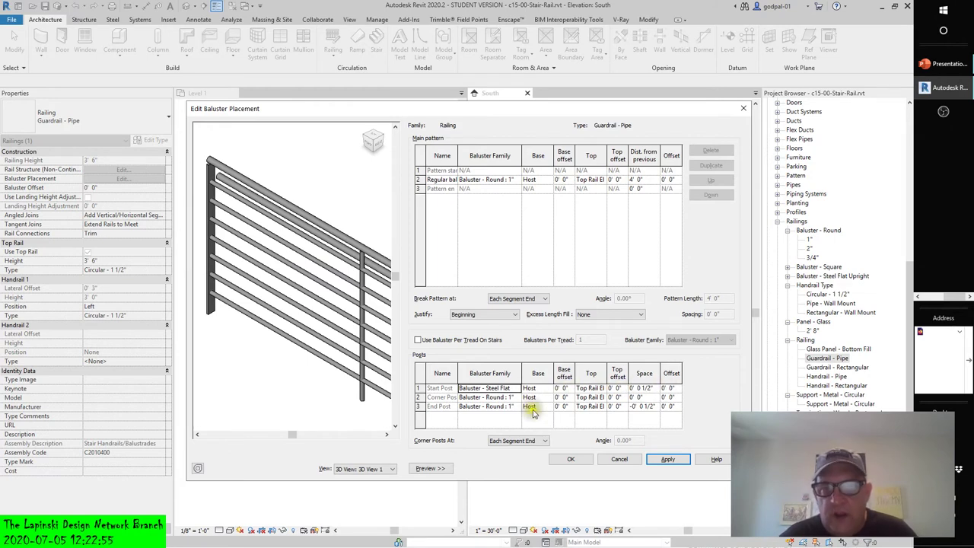
{"action": "left_click", "coordinate": [544, 443]}
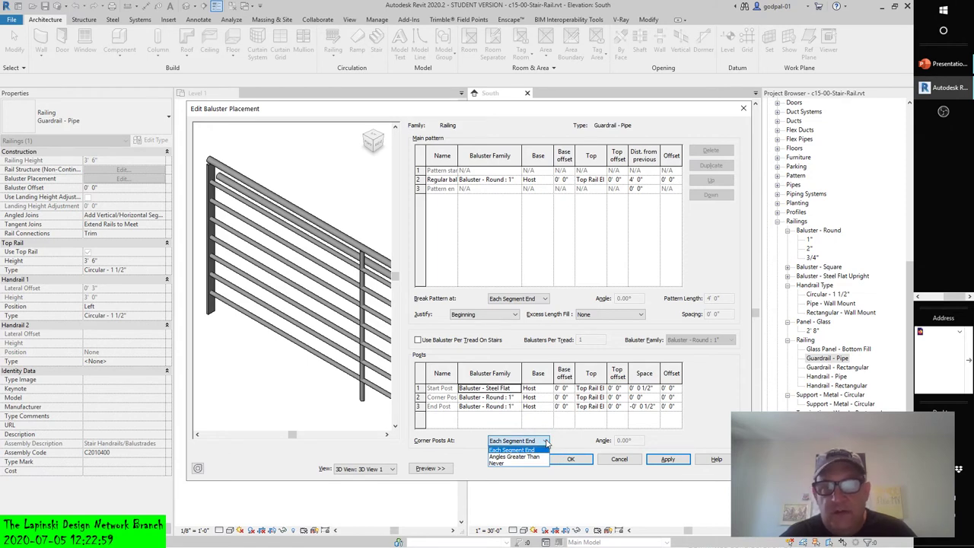
{"action": "left_click", "coordinate": [556, 439]}
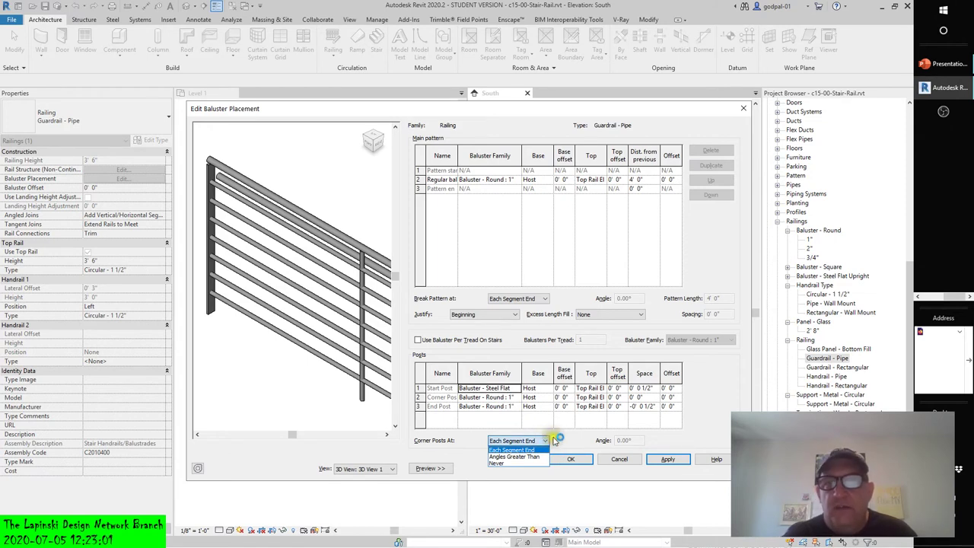
{"action": "left_click", "coordinate": [572, 440]}
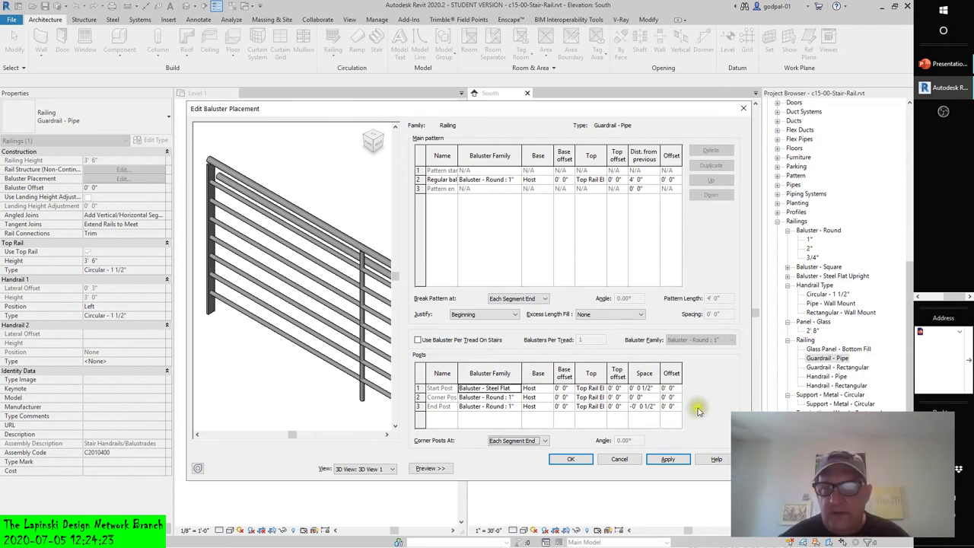
- Accept the baluster placement and Guardrail - Pipe type property changes, returning to the model
{"action": "left_click", "coordinate": [582, 464]}
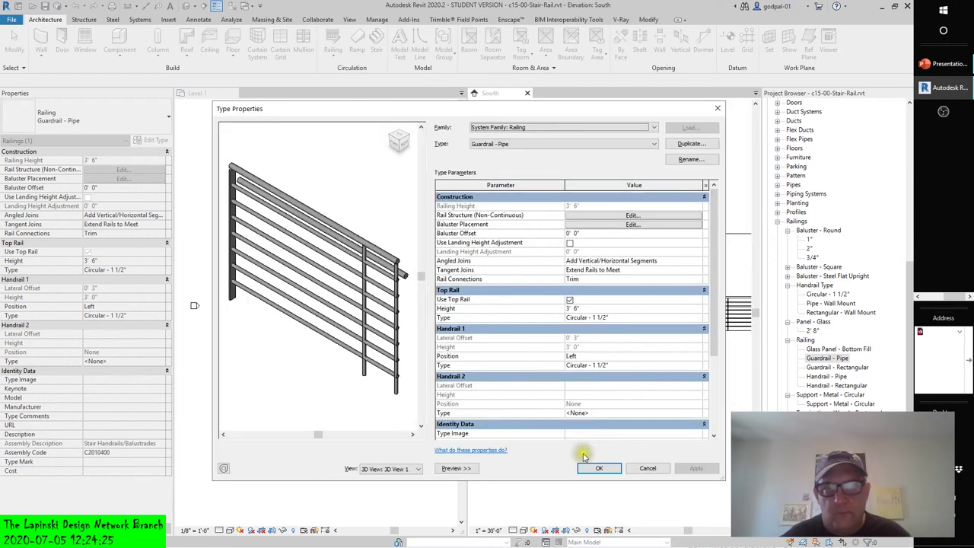
{"action": "left_click", "coordinate": [588, 468]}
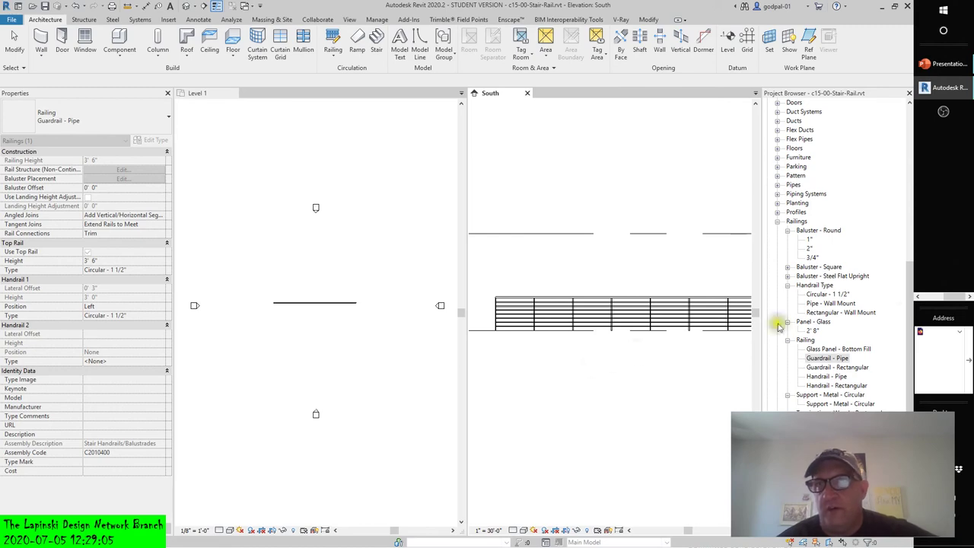
{"action": "scroll", "coordinate": [943, 122], "scroll_direction": "up", "scroll_amount": 2}
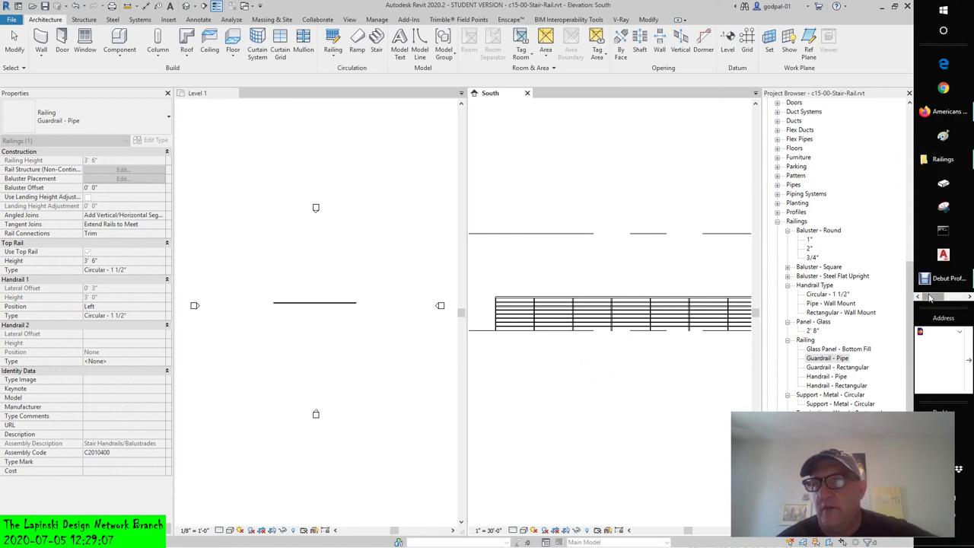
- Switch to Firefox and show the Home :: Forest Electric page
{"action": "left_click", "coordinate": [946, 114]}
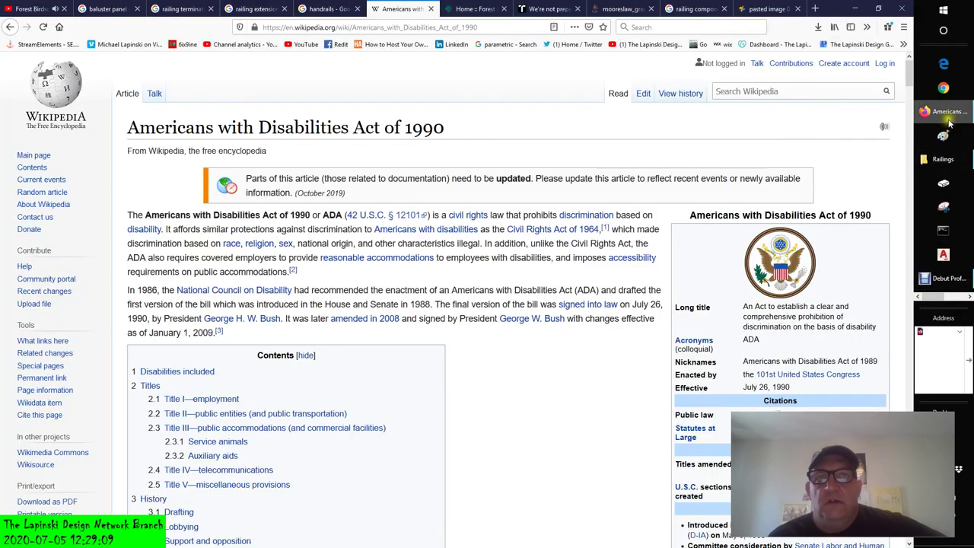
{"action": "left_click", "coordinate": [475, 9]}
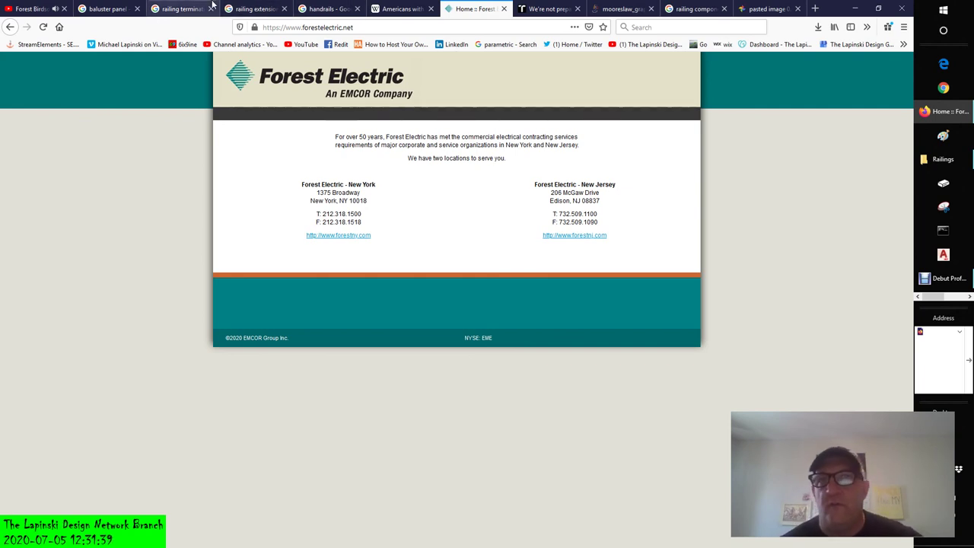
- Switch to the MIT Technology Review article 'We're not prepared for the end of Moore's Law'
{"action": "left_click", "coordinate": [542, 10]}
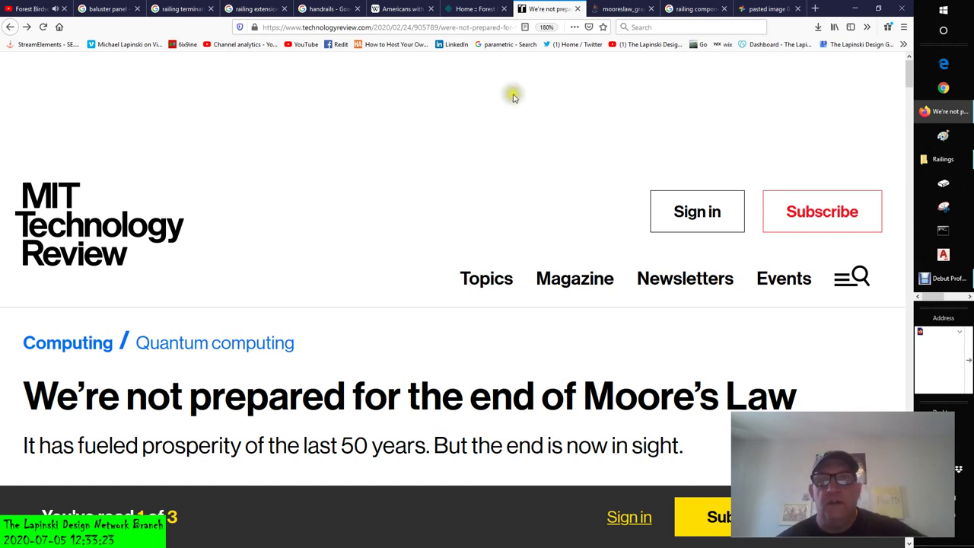
- Return to the Forest Electric home page, then bring Debut Professional to the front
{"action": "left_click", "coordinate": [466, 11]}
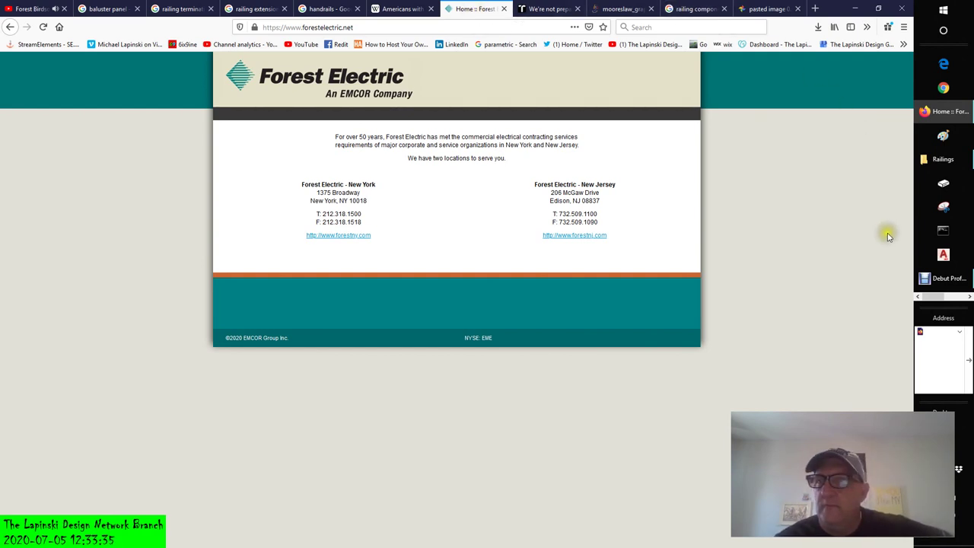
{"action": "left_click", "coordinate": [942, 286]}
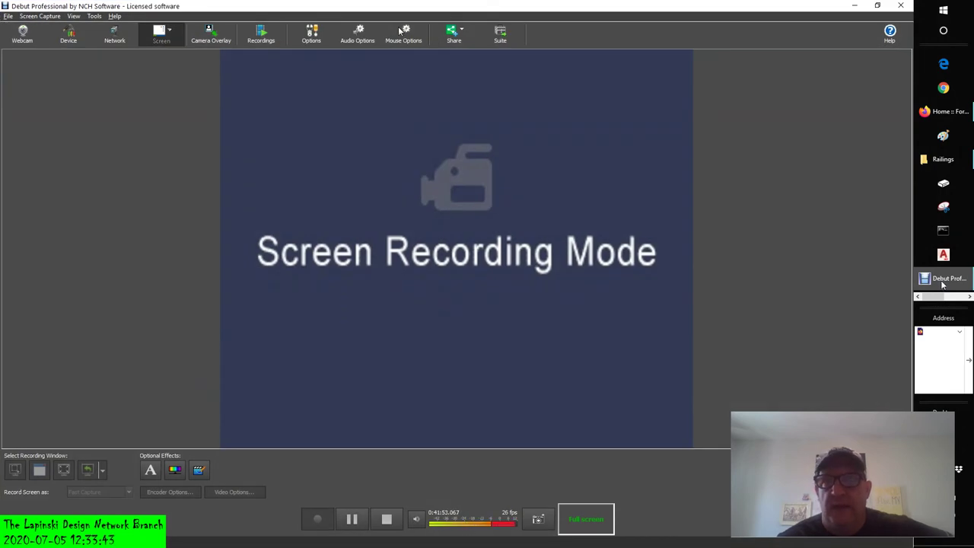